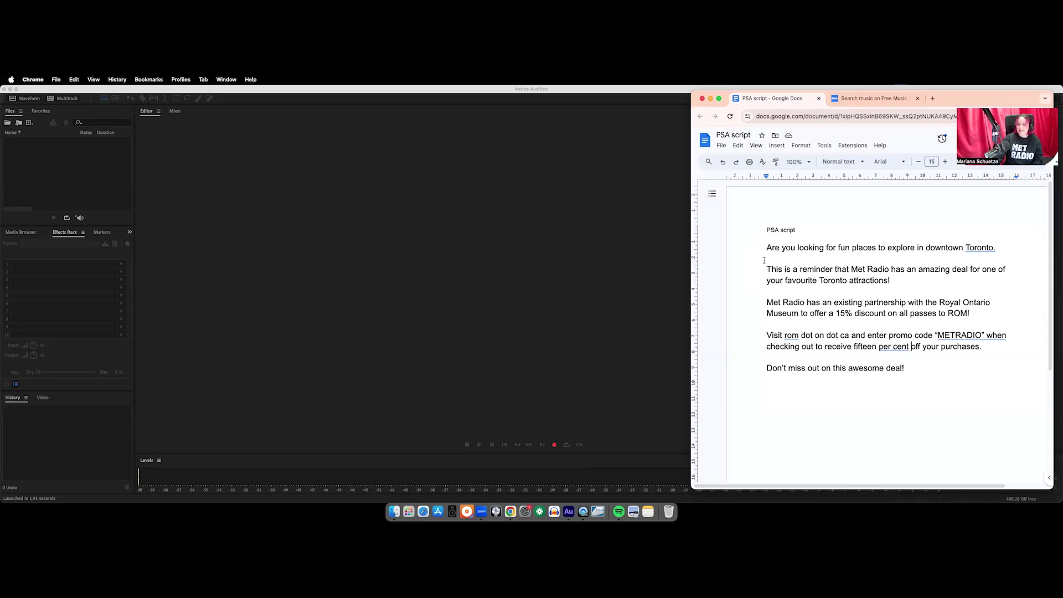
Replace '15%' in the ROM sentence of the script with 'fifteen per cent'
left_click_drag(760, 250, 988, 258)
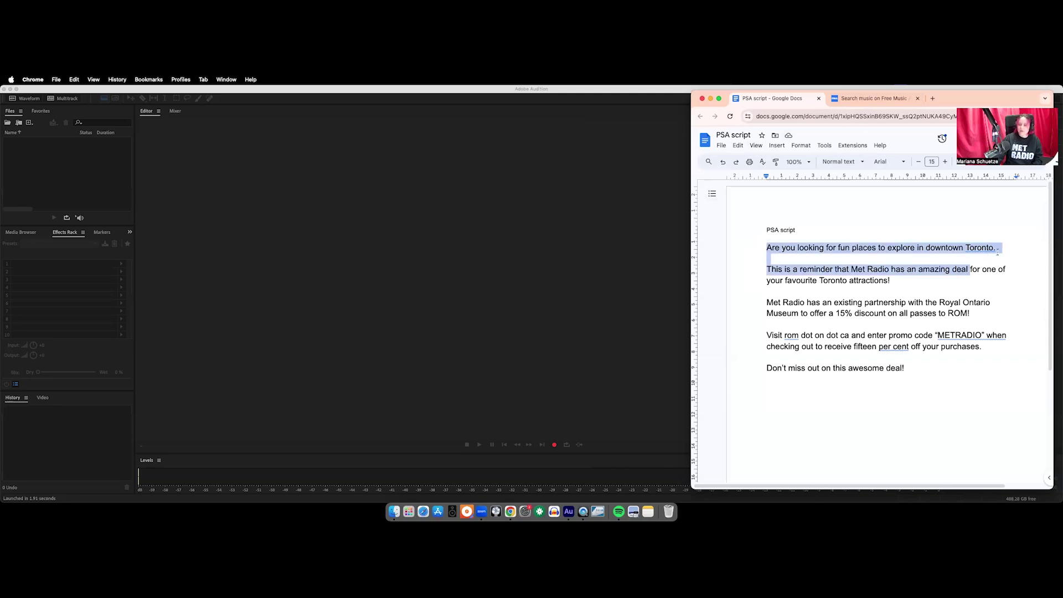
left_click(998, 249)
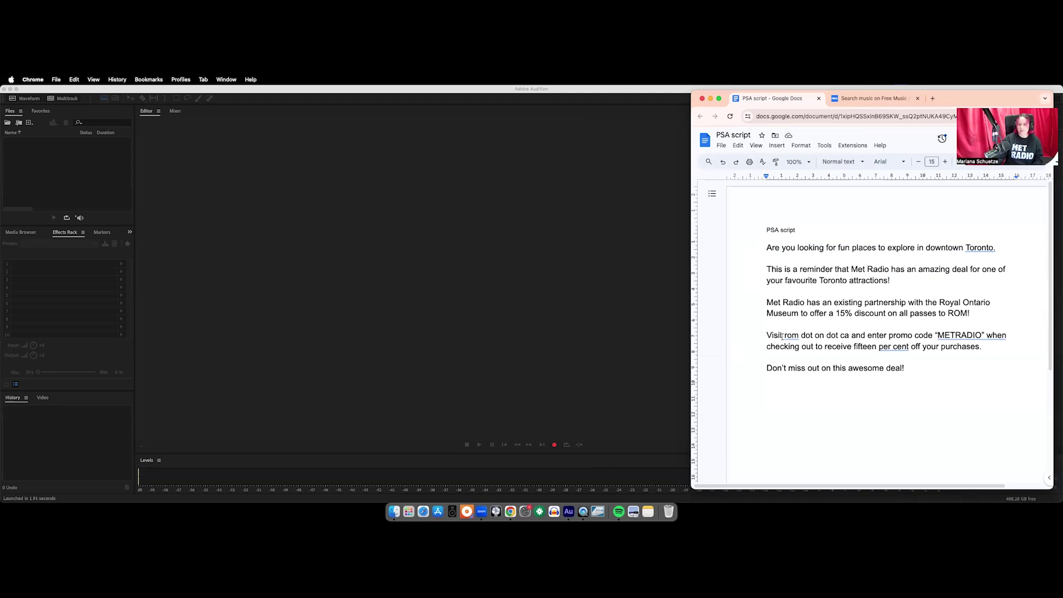
left_click_drag(782, 336, 852, 336)
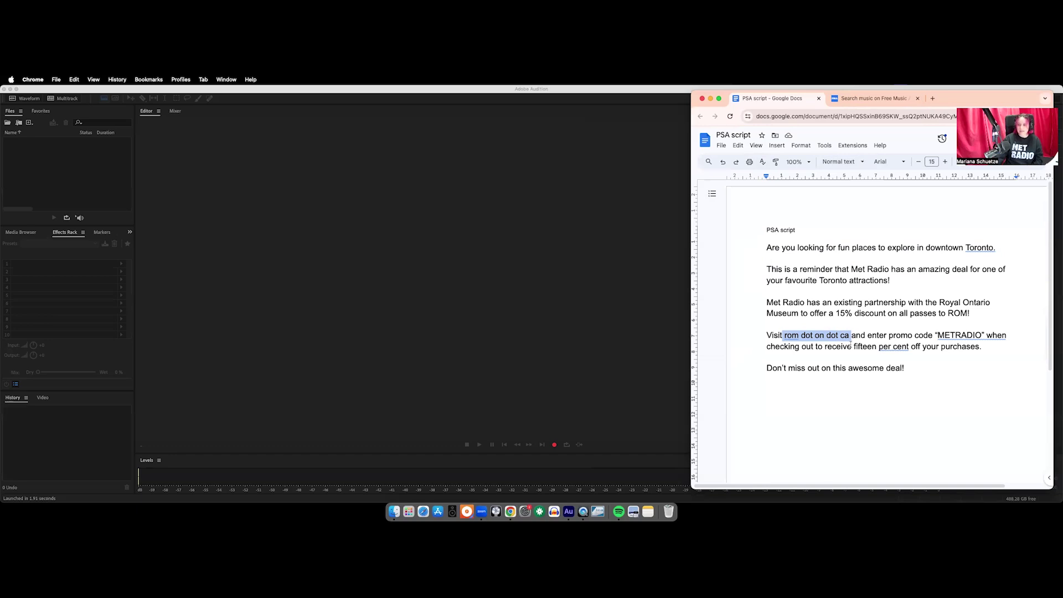
left_click(852, 346)
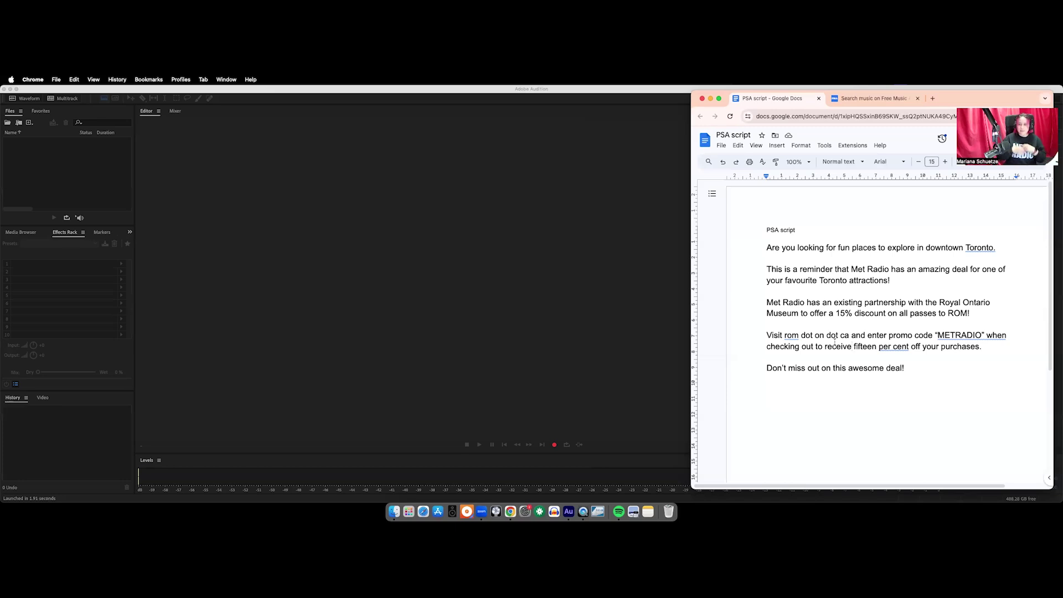
left_click_drag(854, 346, 910, 347)
key("super+c")
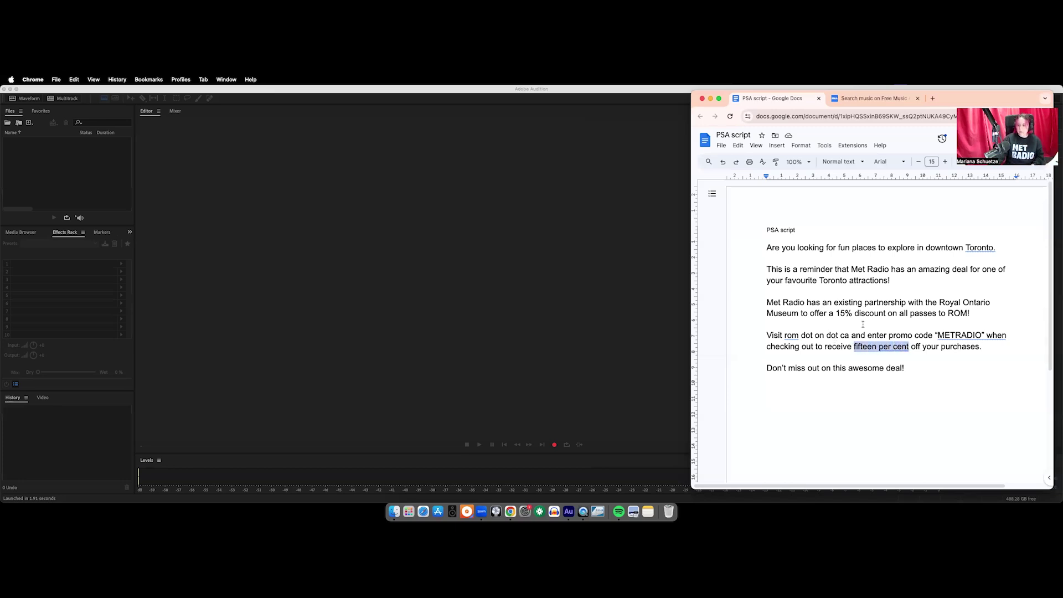
left_click_drag(837, 313, 853, 313)
key("super+v")
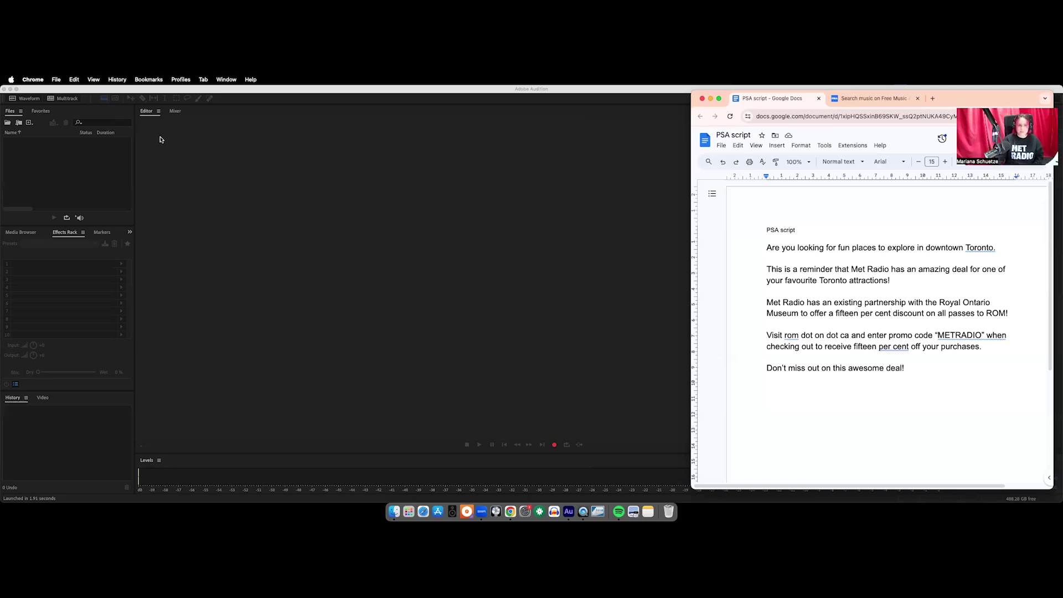
Start a new multitrack session in Audition named 'PSA - ROM'
left_click(501, 314)
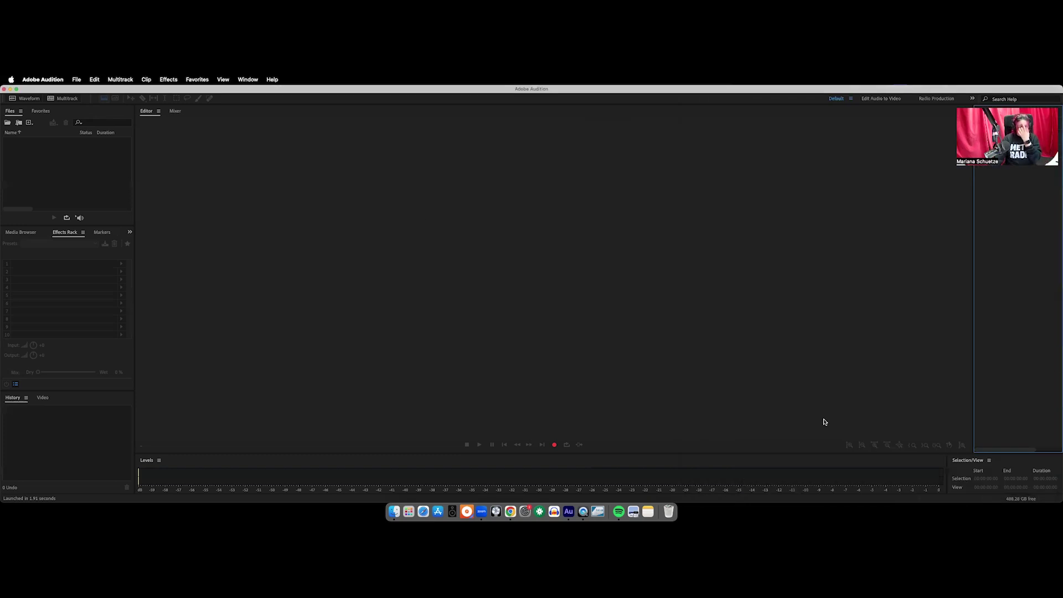
left_click(103, 160)
left_click(321, 226)
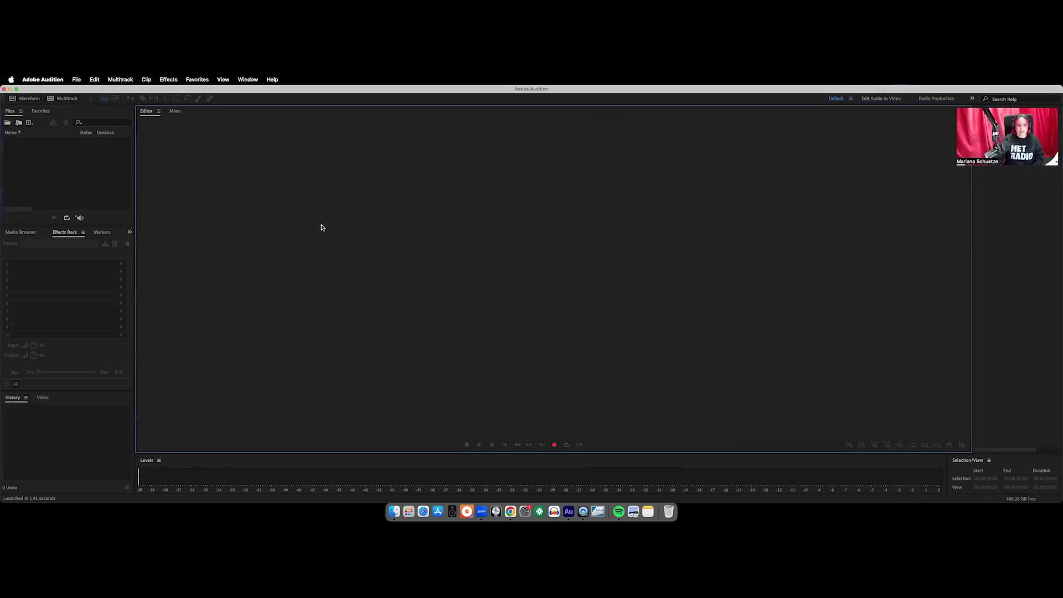
left_click(62, 99)
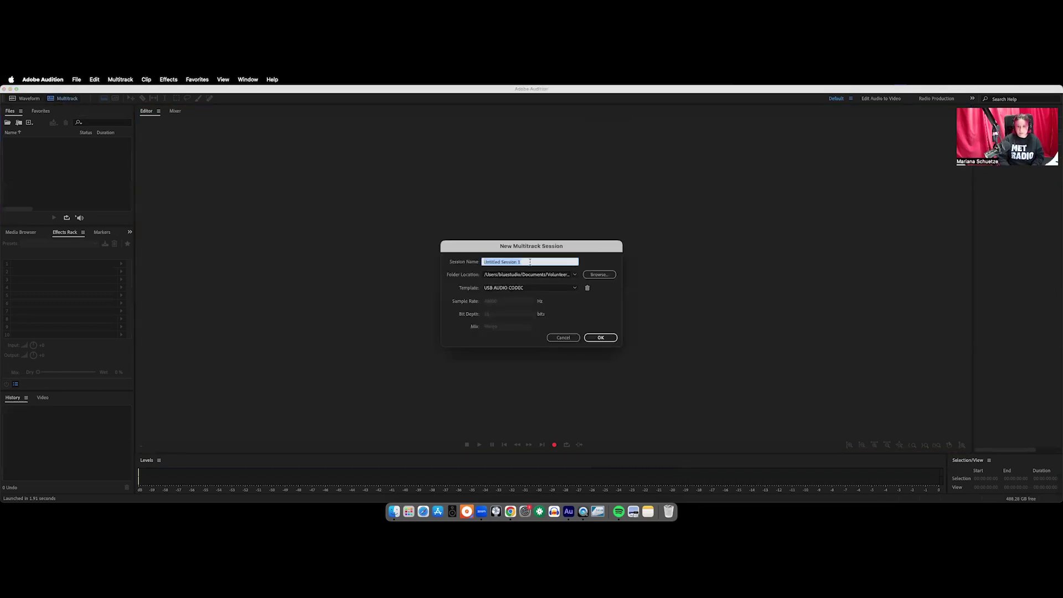
key("BackSpace")
type("PSA")
type(" - R")
type("OPC")
key("BackSpace")
key("BackSpace")
type("M")
Choose the session folder, keep the USB AUDIO CODEC template, and create the session
left_click(600, 276)
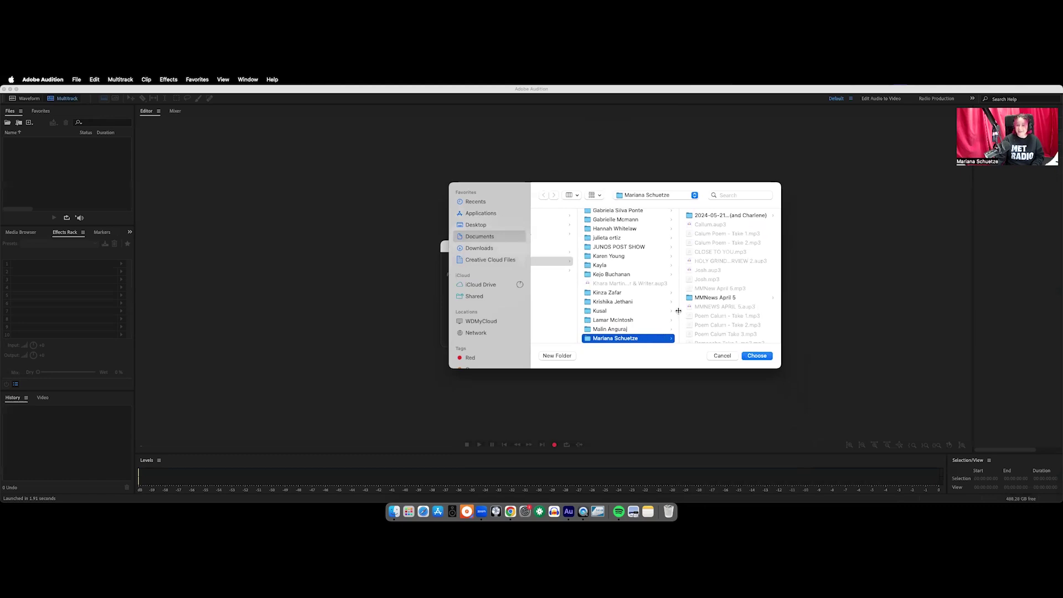
left_click(758, 355)
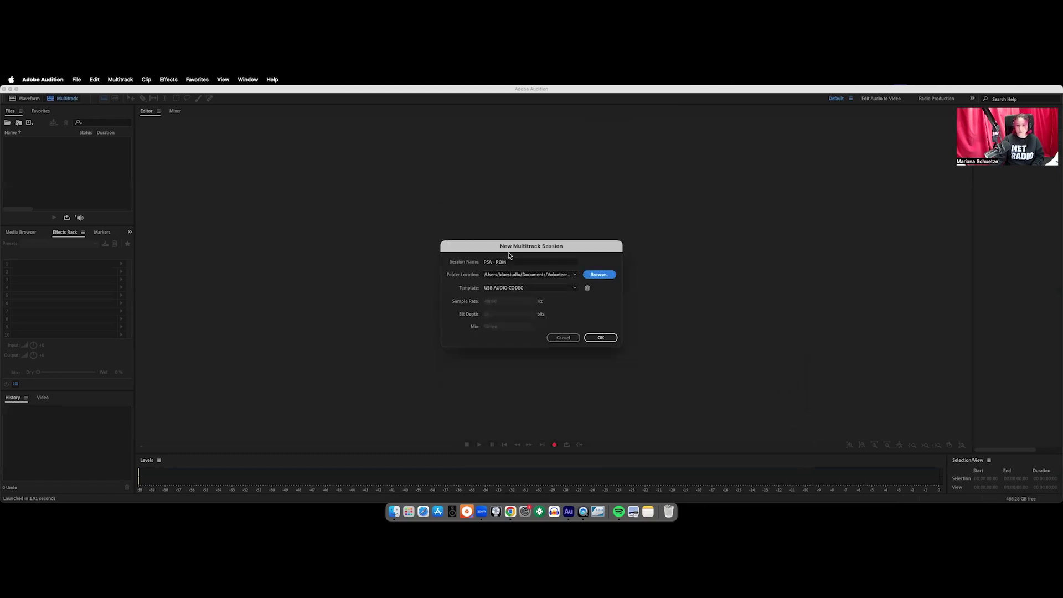
left_click(505, 290)
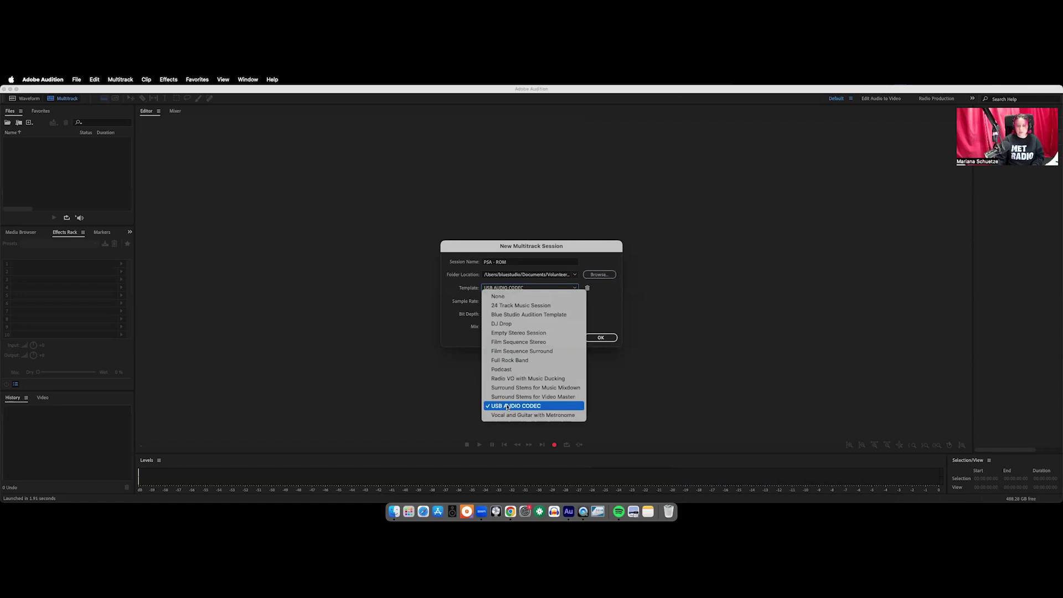
left_click(604, 315)
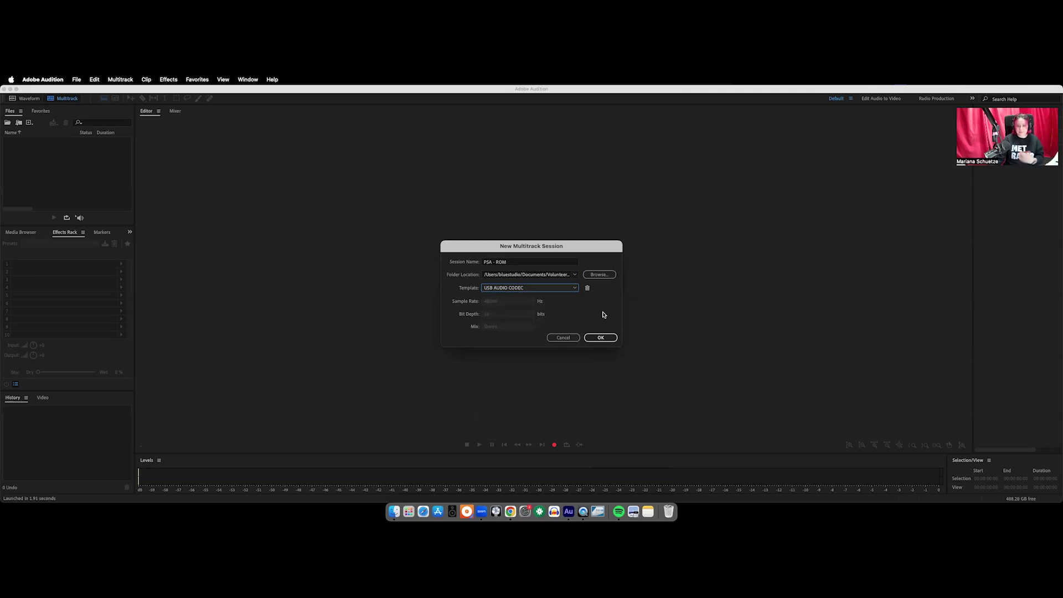
left_click(600, 337)
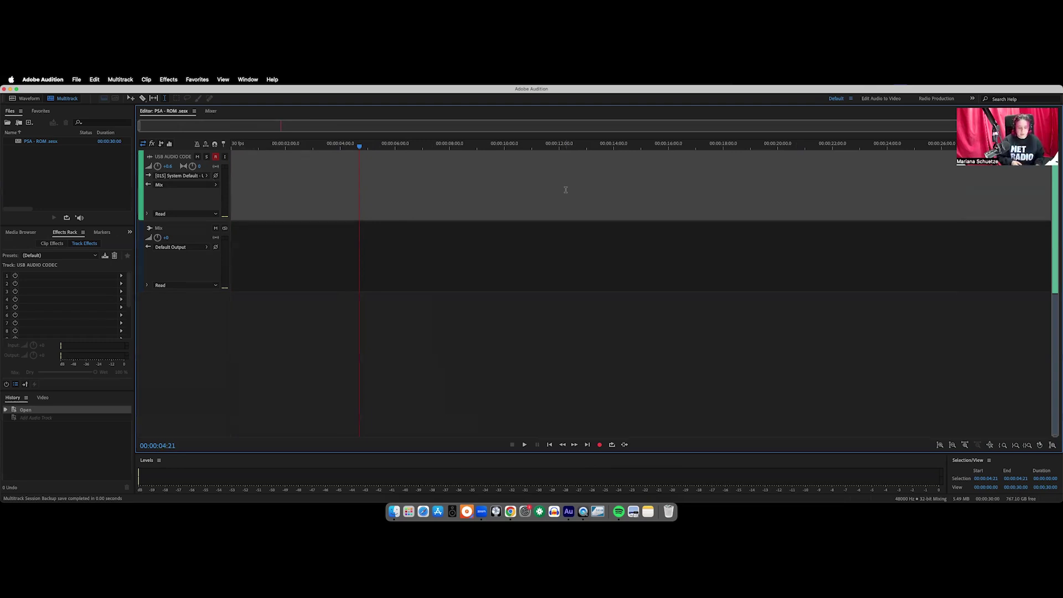
Restore the added second audio track and rename the two tracks Narration and Music
key("super+shift+z")
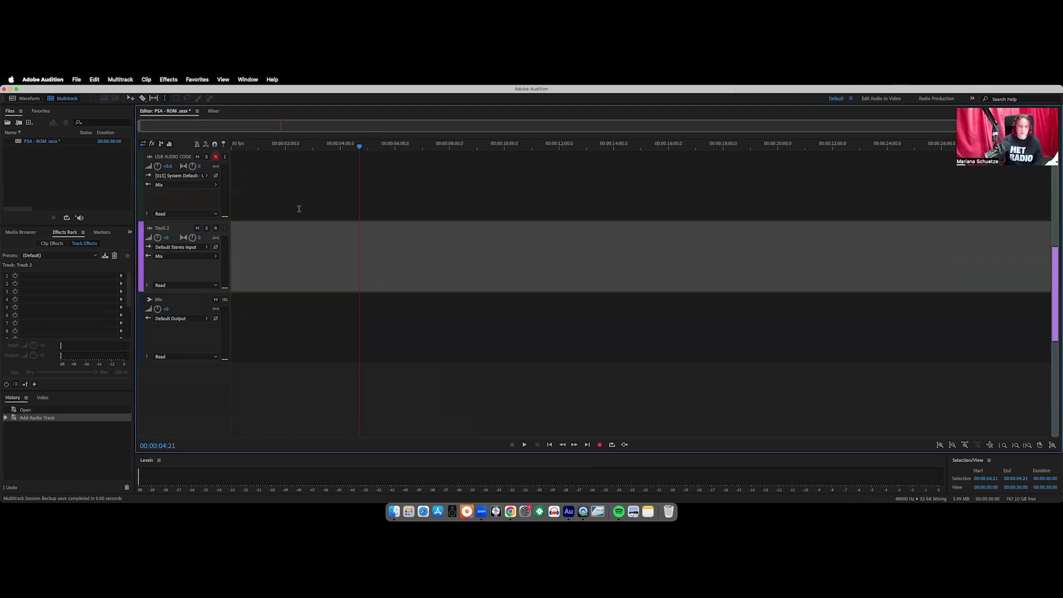
left_click(168, 159)
left_click(167, 159)
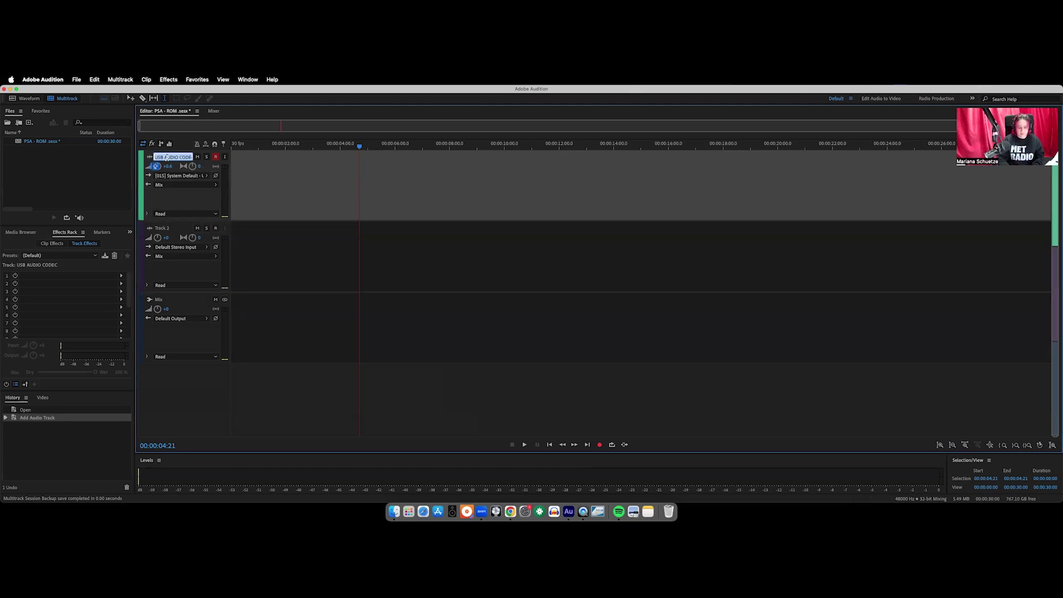
type("A")
type("Narration")
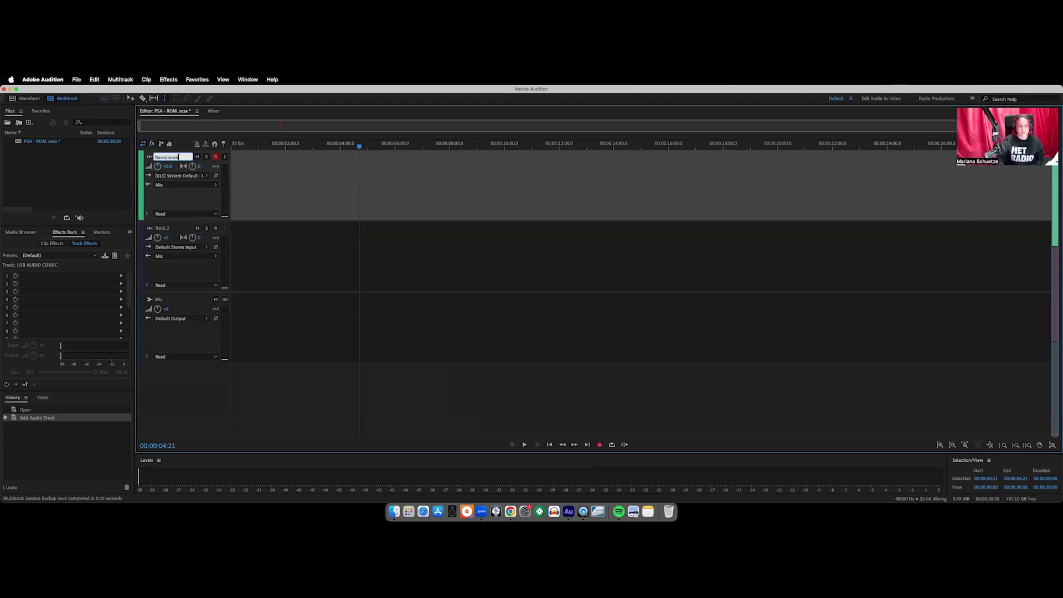
left_click(162, 228)
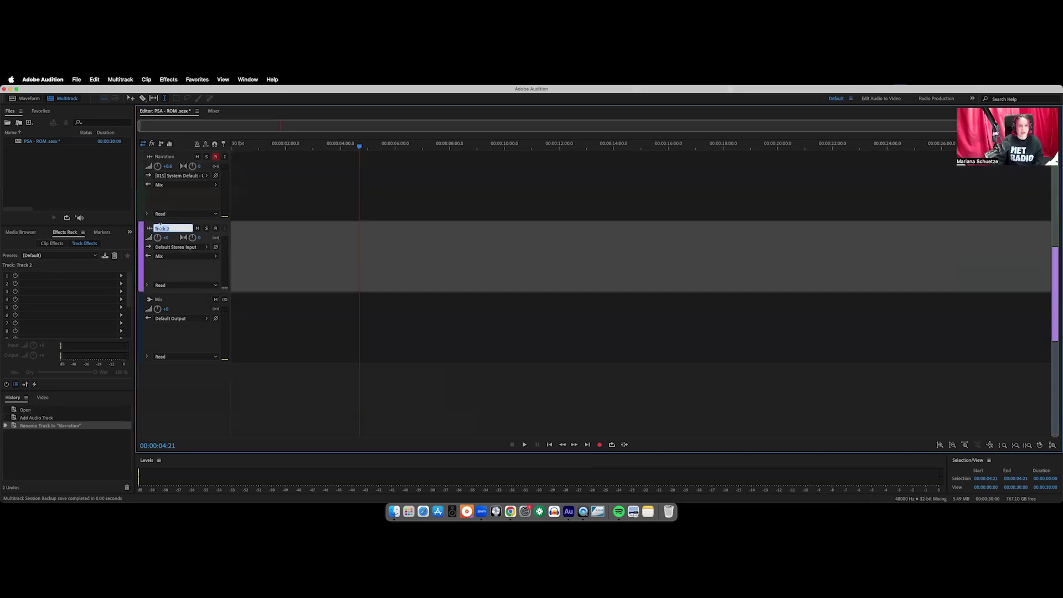
type("Music")
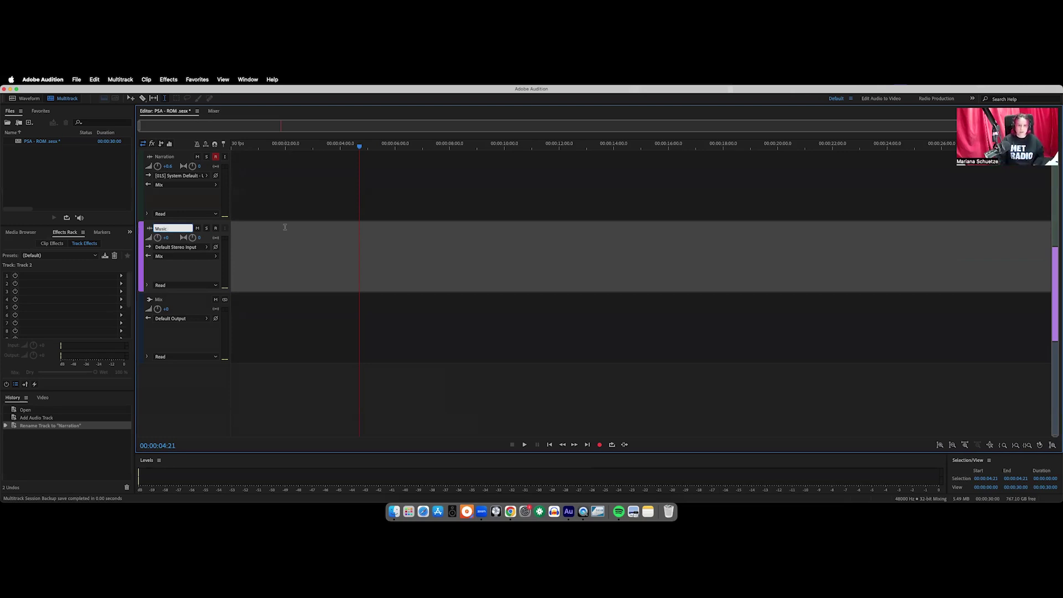
Play the session from the playhead, then select the Narration track
left_click(299, 241)
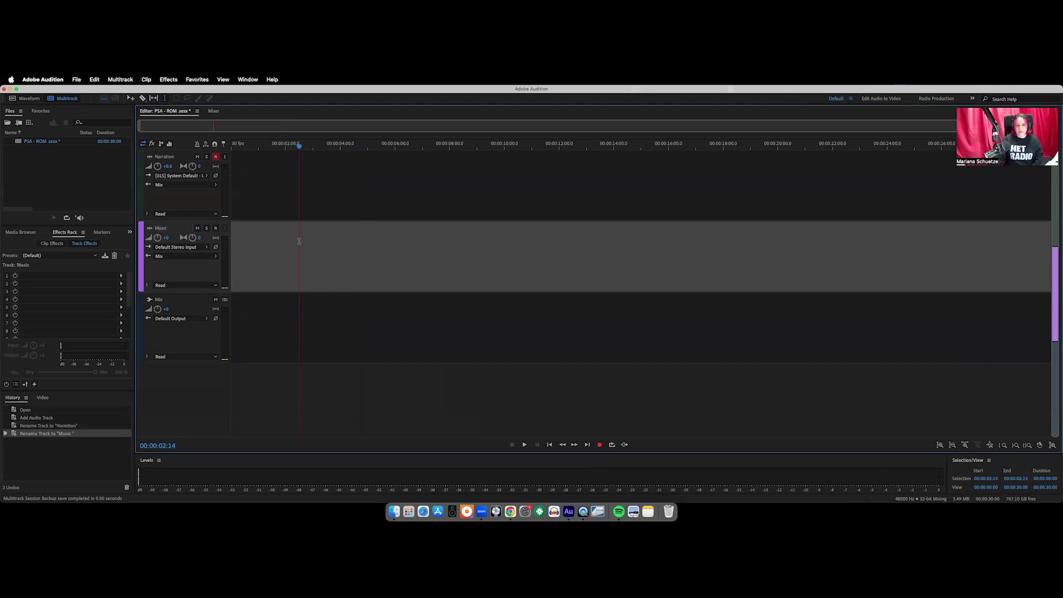
key("space")
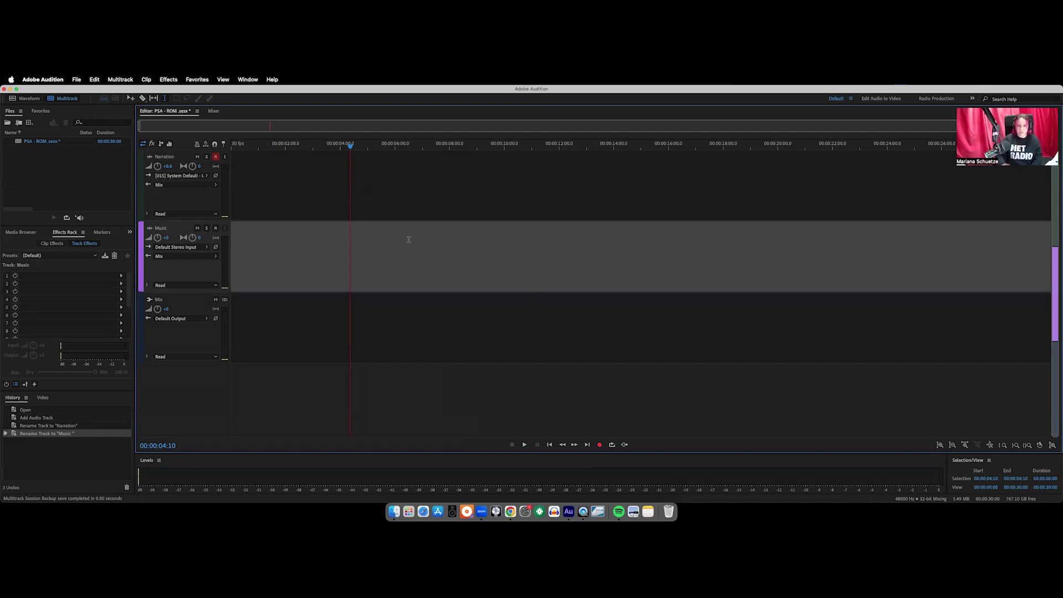
left_click(217, 161)
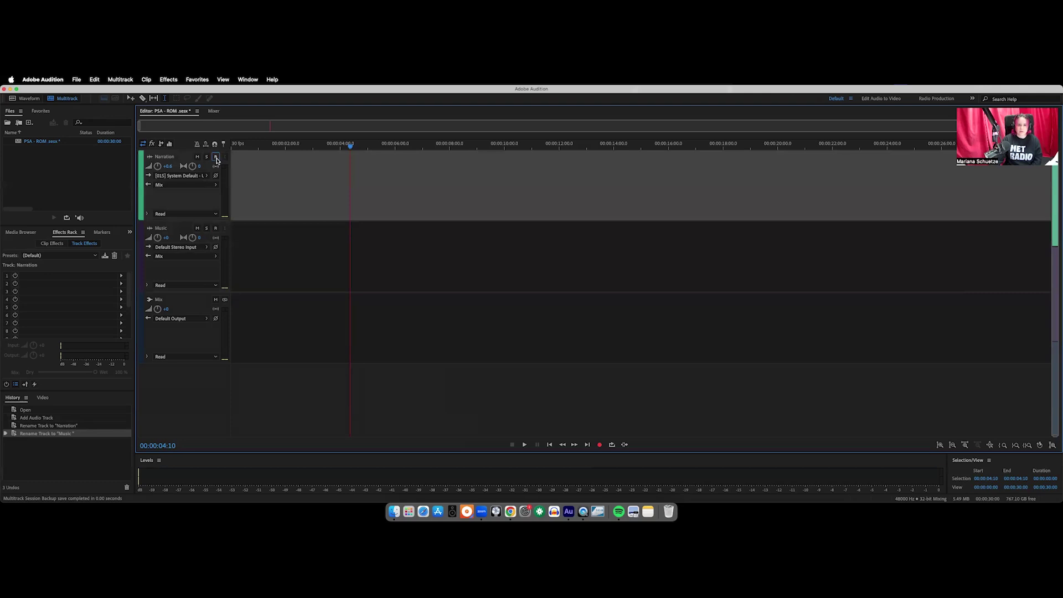
Arm the Narration track for recording
left_click(216, 158)
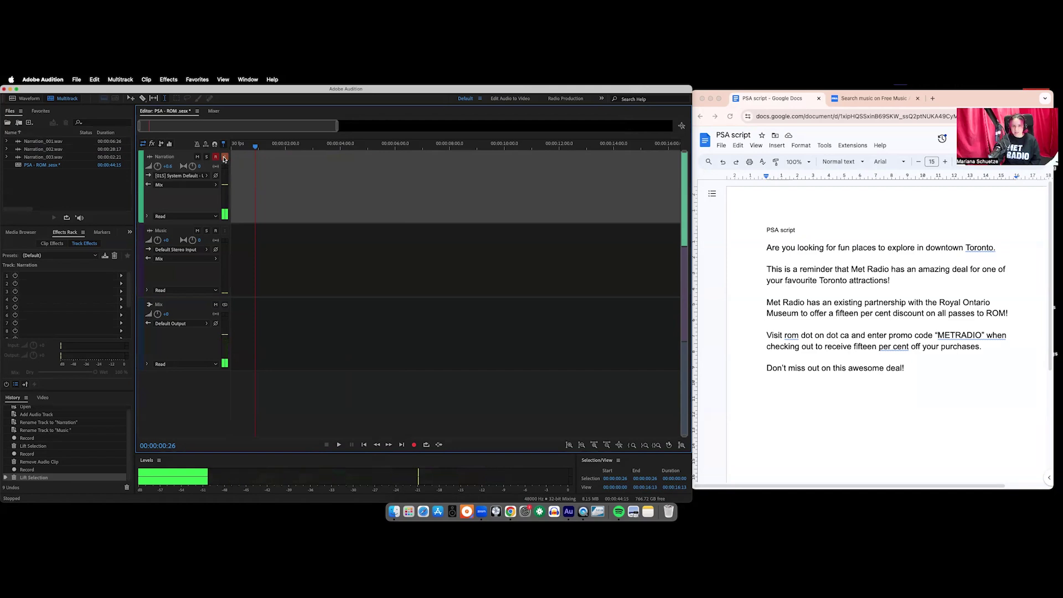
Record the roughly 27-second Narration_004 take, then hide the Docs script and widen Audition
left_click(224, 157)
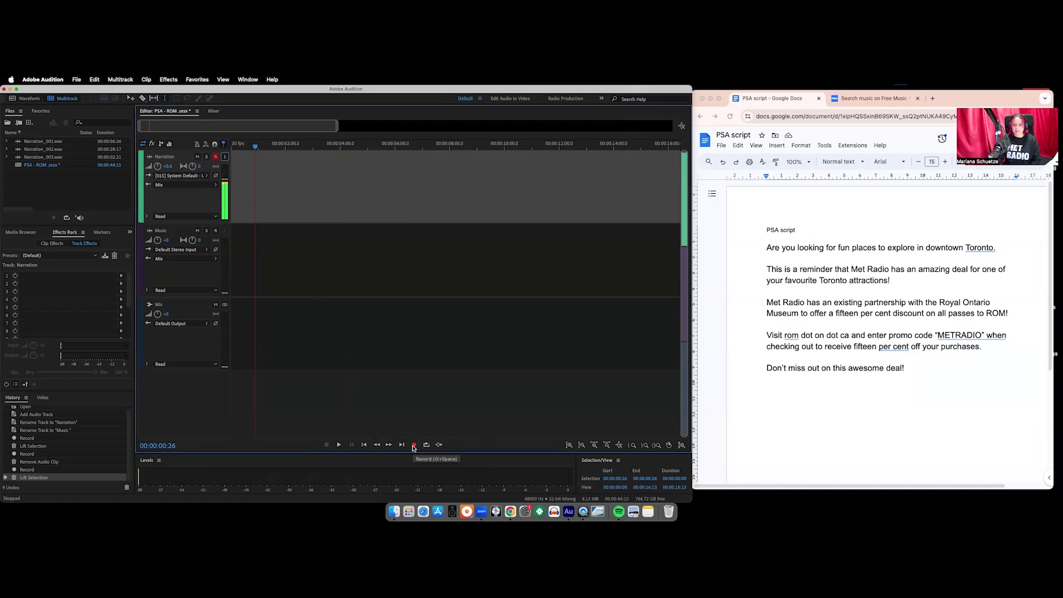
left_click(414, 445)
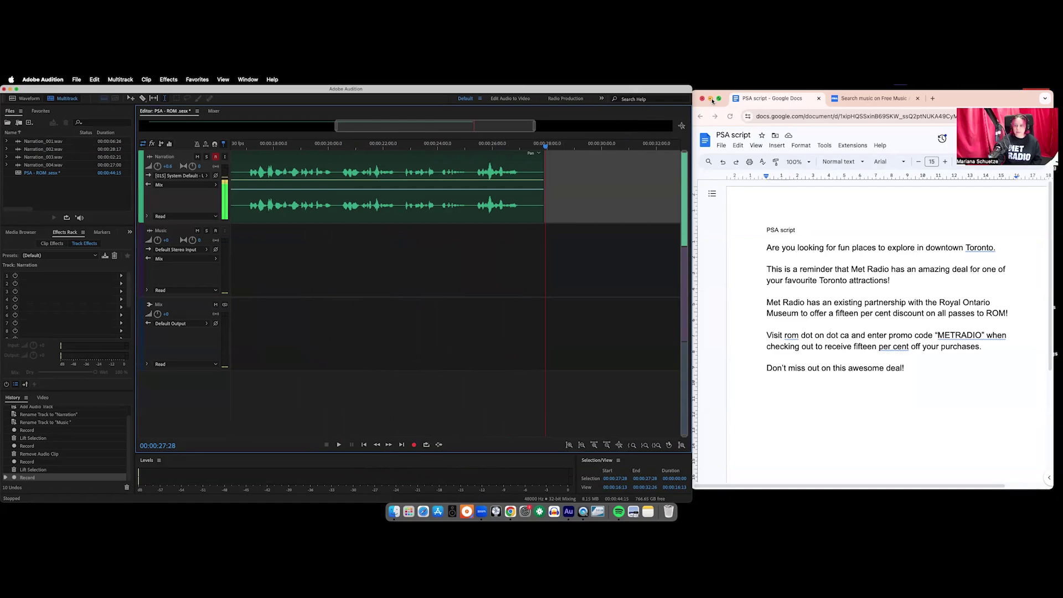
left_click(712, 100)
left_click_drag(693, 234, 1058, 224)
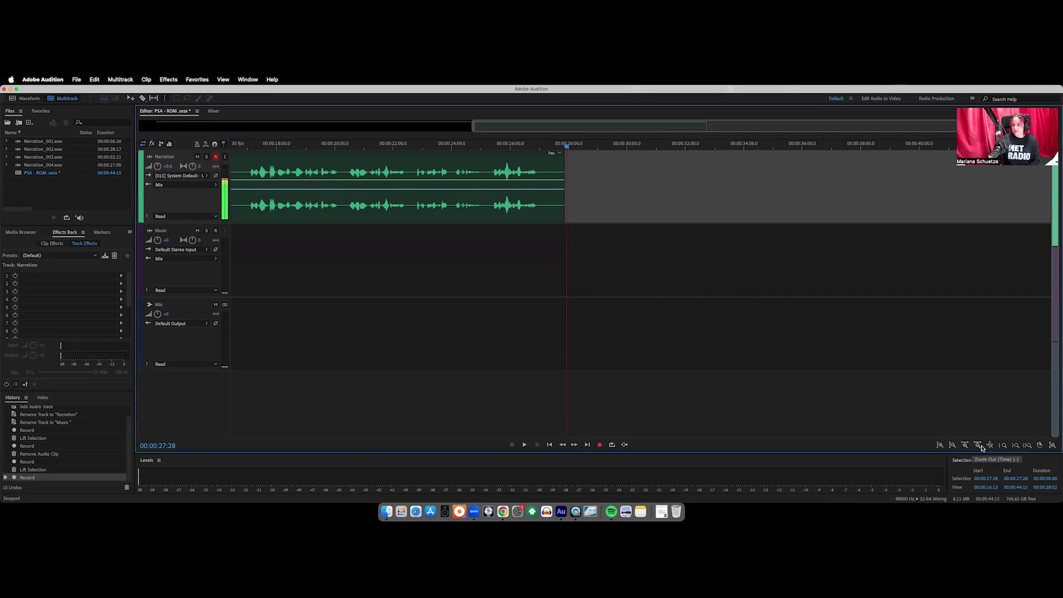
Zoom out and drag Narration_004 left with the Move Tool toward the timeline start
left_click(978, 447)
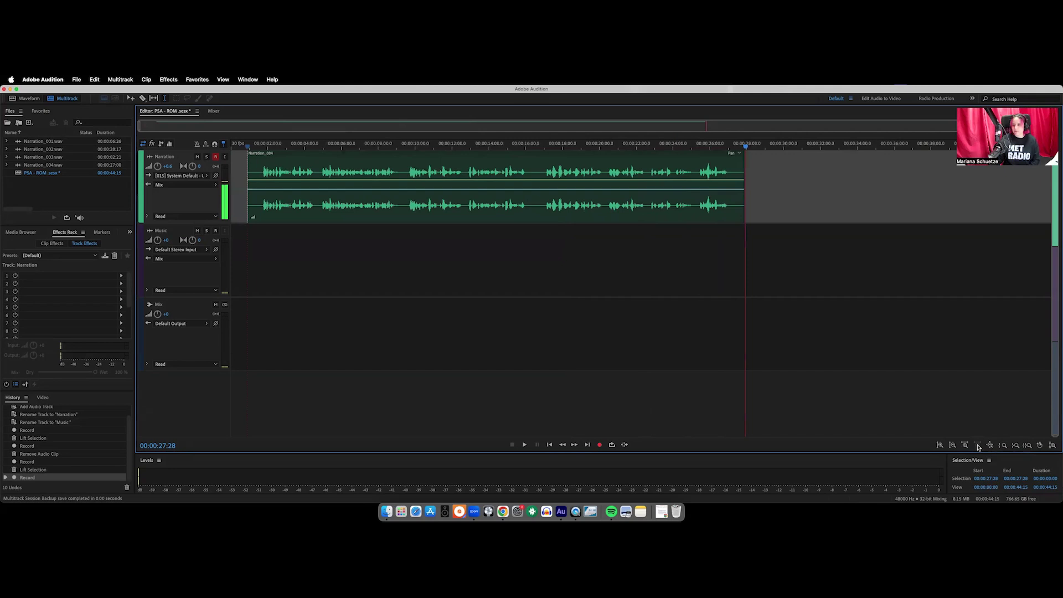
left_click(503, 199)
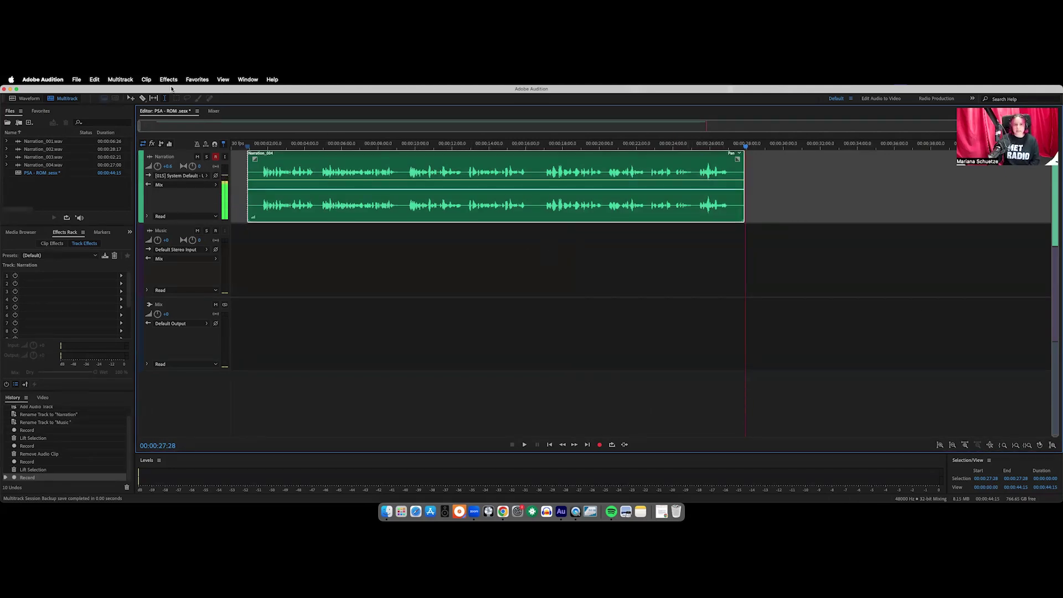
left_click(132, 100)
left_click_drag(450, 163, 417, 185)
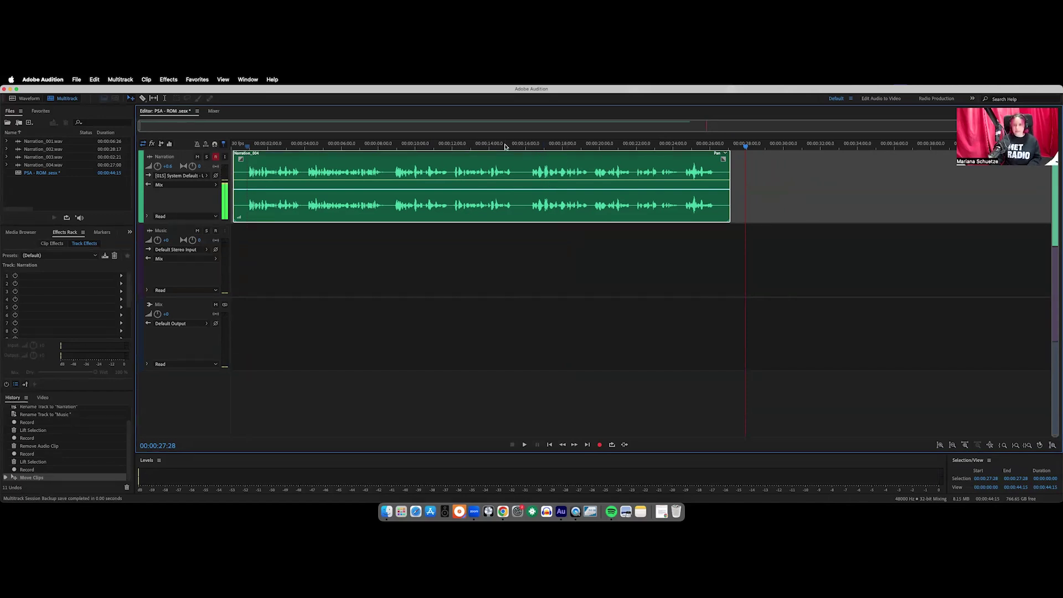
Nudge the Narration_004 clip so it sits at the start of the Narration track
mouse_move(492, 161)
left_mouse_down()
mouse_move(616, 162)
mouse_move(489, 165)
left_mouse_up()
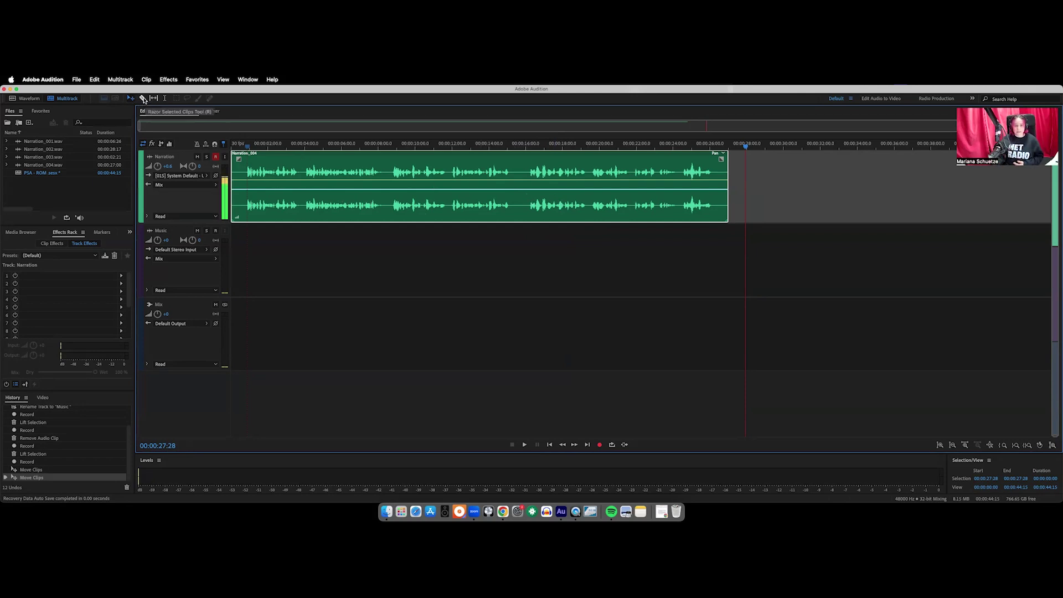
Split Narration_004 near 15 seconds with the Razor tool, undoing the extra cut
left_click(143, 99)
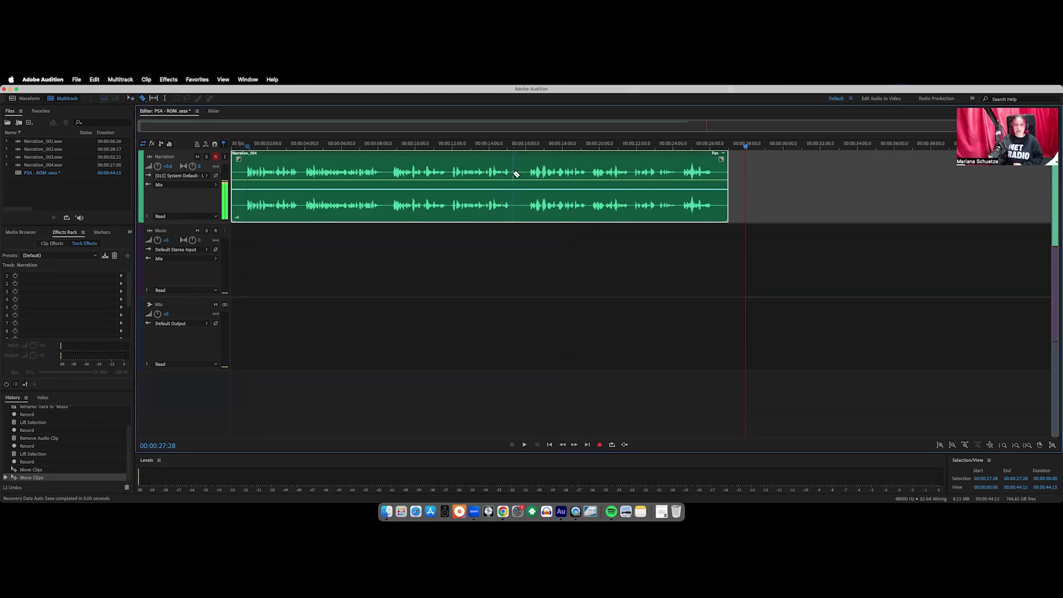
left_click(515, 170)
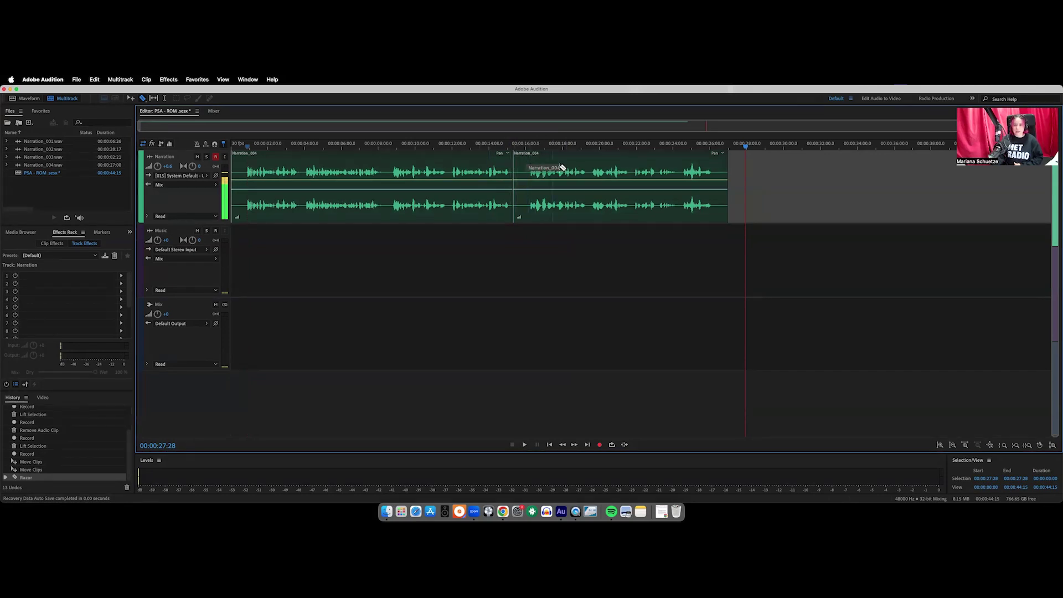
left_click(533, 169)
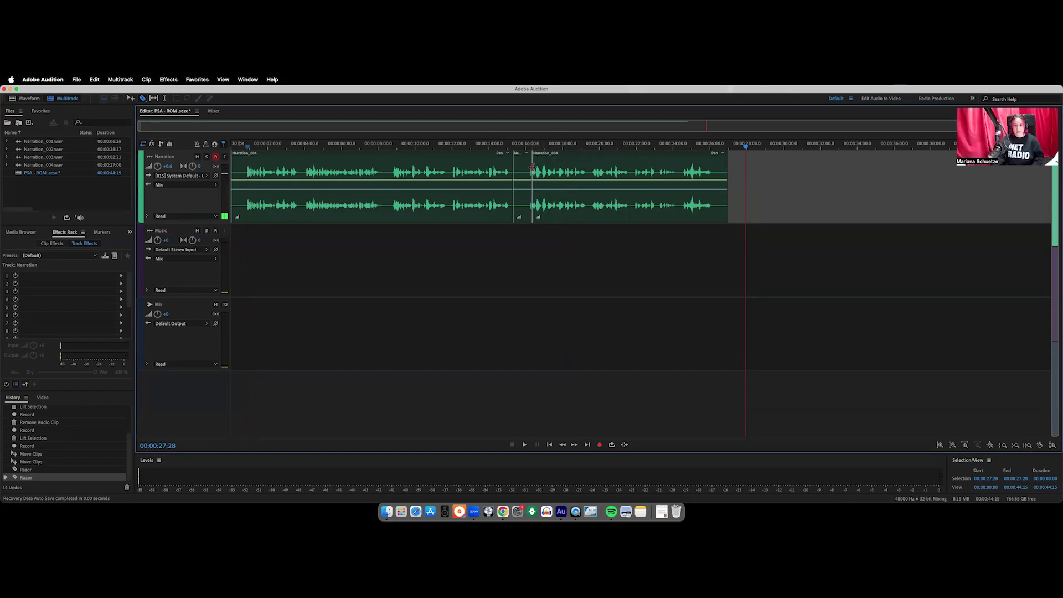
key("super+z")
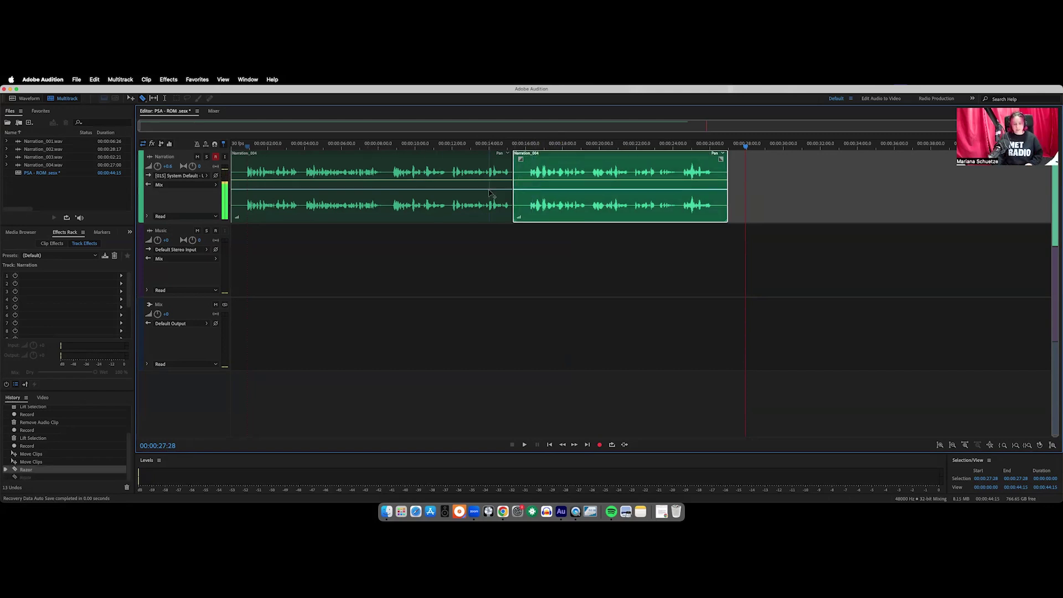
Extend the second clip's start over the first to crossfade, and play back the join
mouse_move(545, 168)
left_mouse_down()
mouse_move(567, 169)
mouse_move(546, 169)
left_mouse_up()
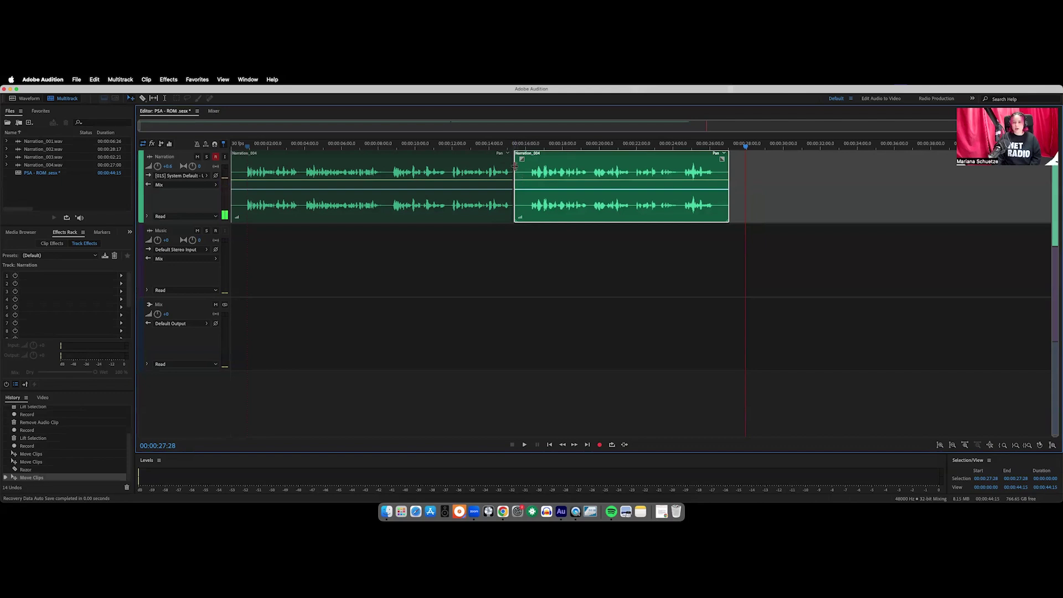
mouse_move(514, 171)
left_mouse_down()
mouse_move(525, 171)
mouse_move(344, 176)
mouse_move(506, 185)
mouse_move(523, 184)
mouse_move(450, 185)
mouse_move(526, 183)
mouse_move(546, 162)
mouse_move(504, 168)
left_mouse_up()
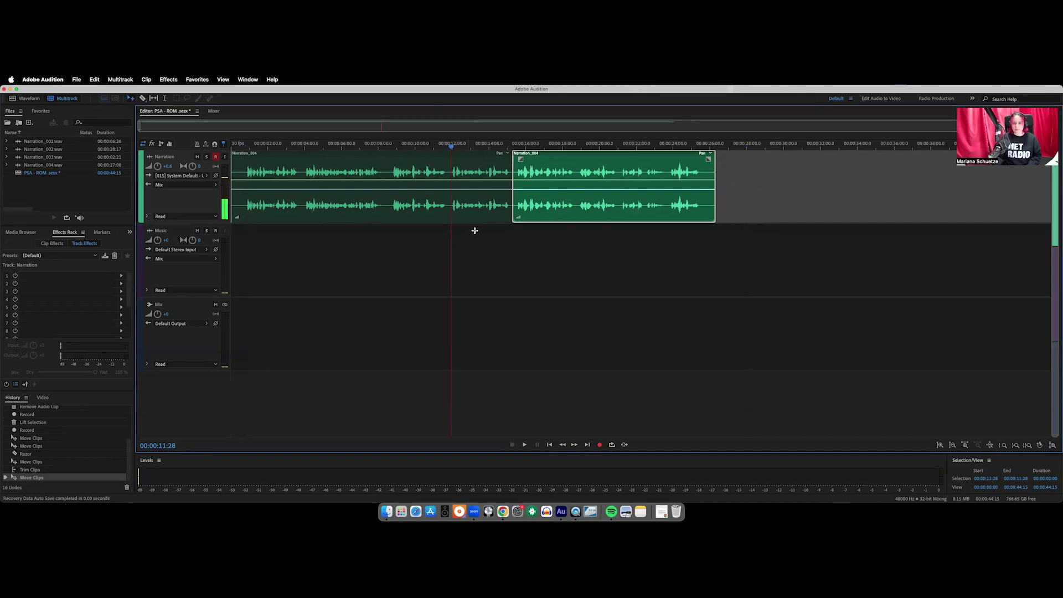
key("space")
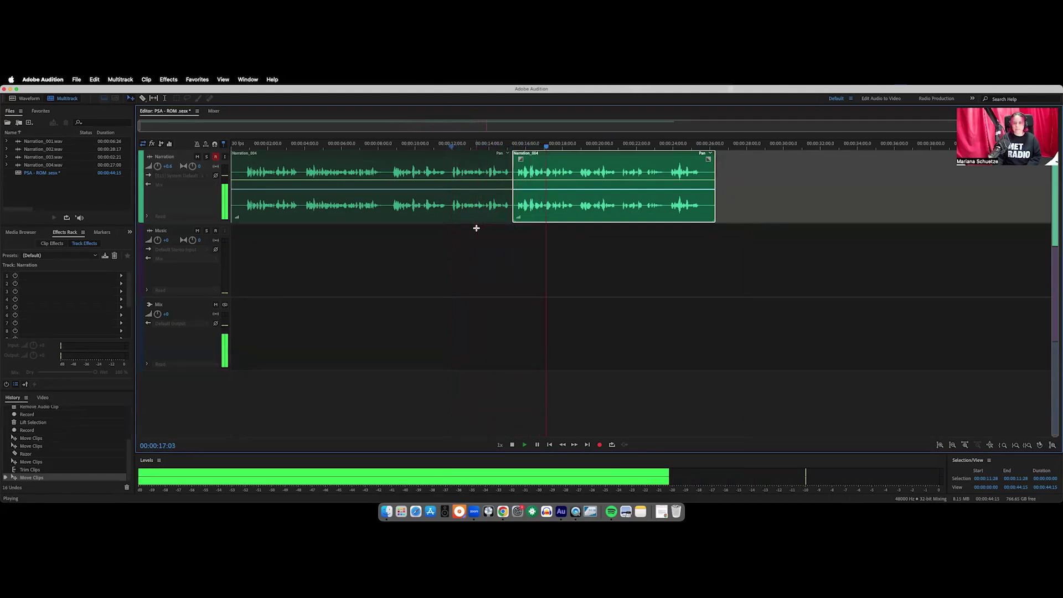
key("space")
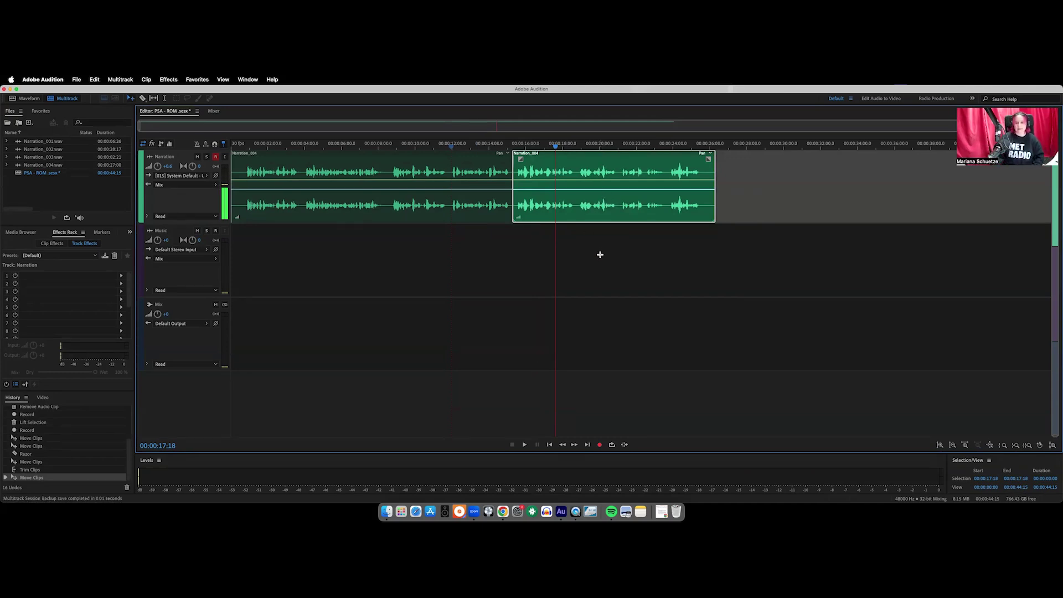
Show the Free Music Archive 'Take Me Higher' results beside a narrowed Audition window
left_click(503, 513)
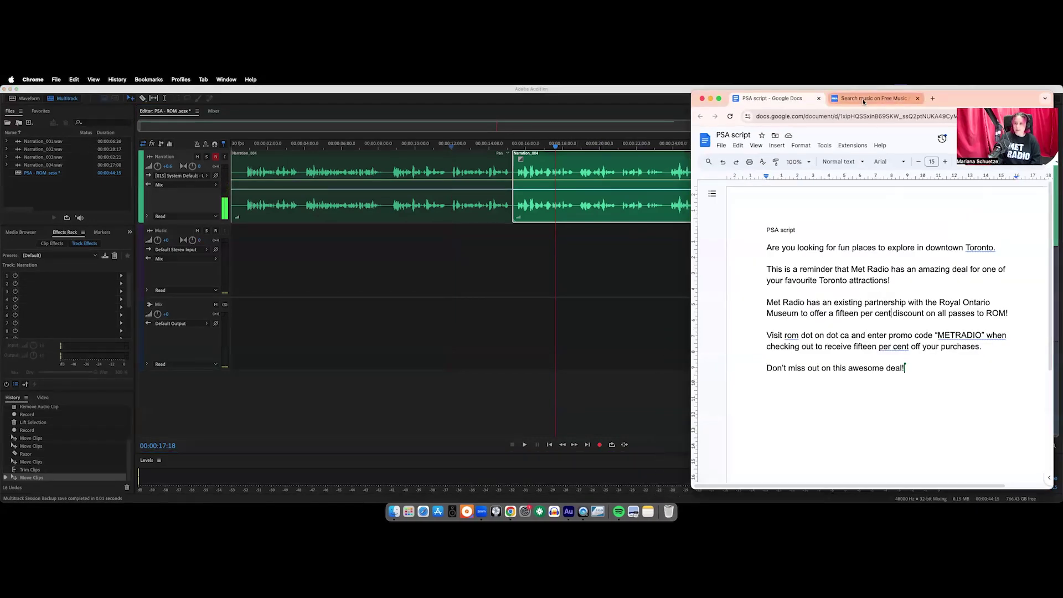
left_click(863, 99)
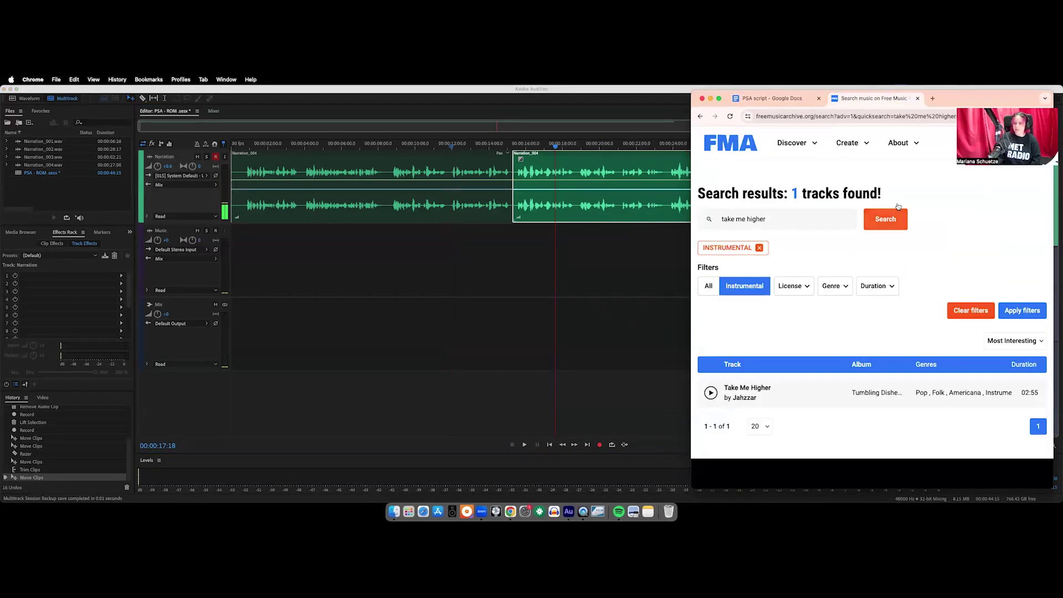
left_click(633, 318)
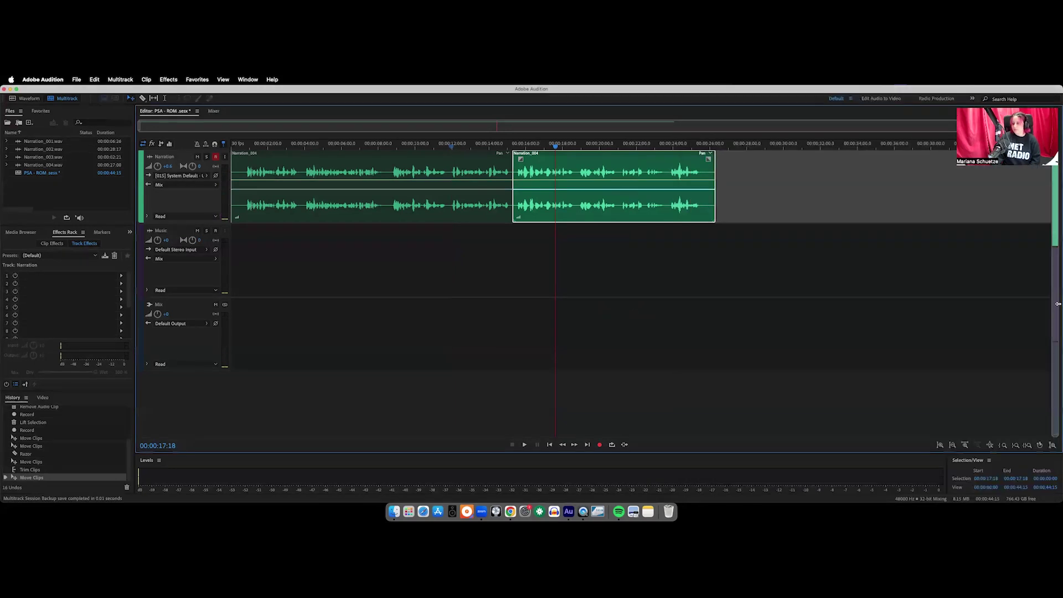
left_click_drag(1058, 300, 690, 334)
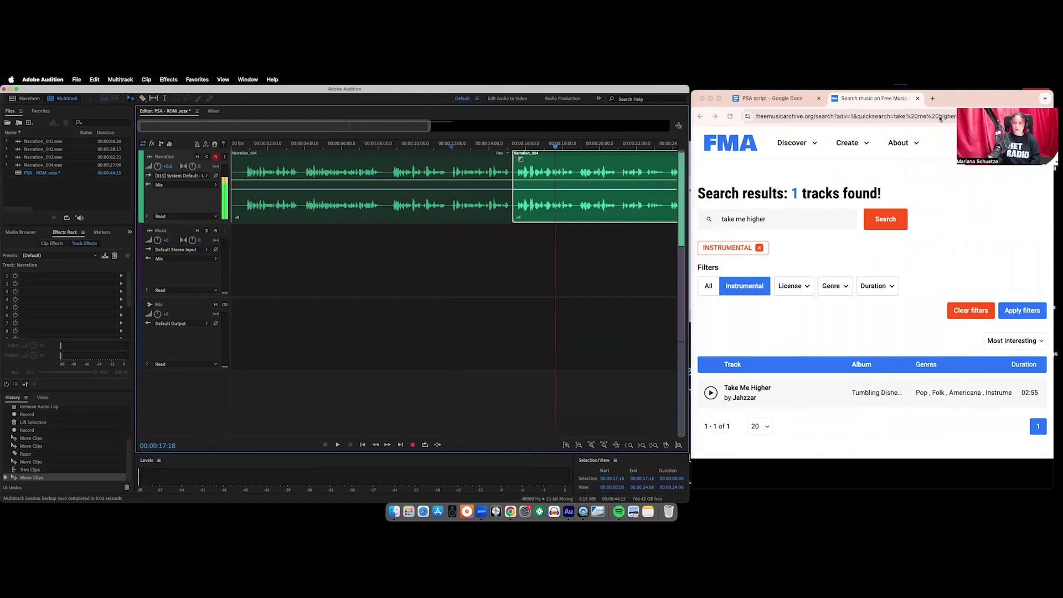
scroll(838, 292, "down", 2)
scroll(850, 309, "up", 2)
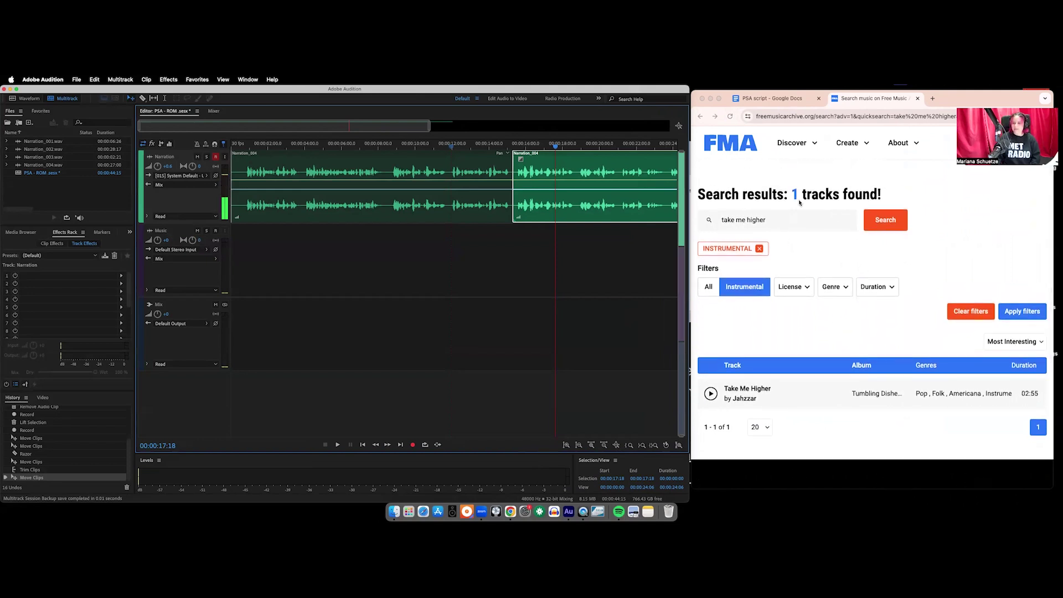
scroll(776, 210, "down", 1)
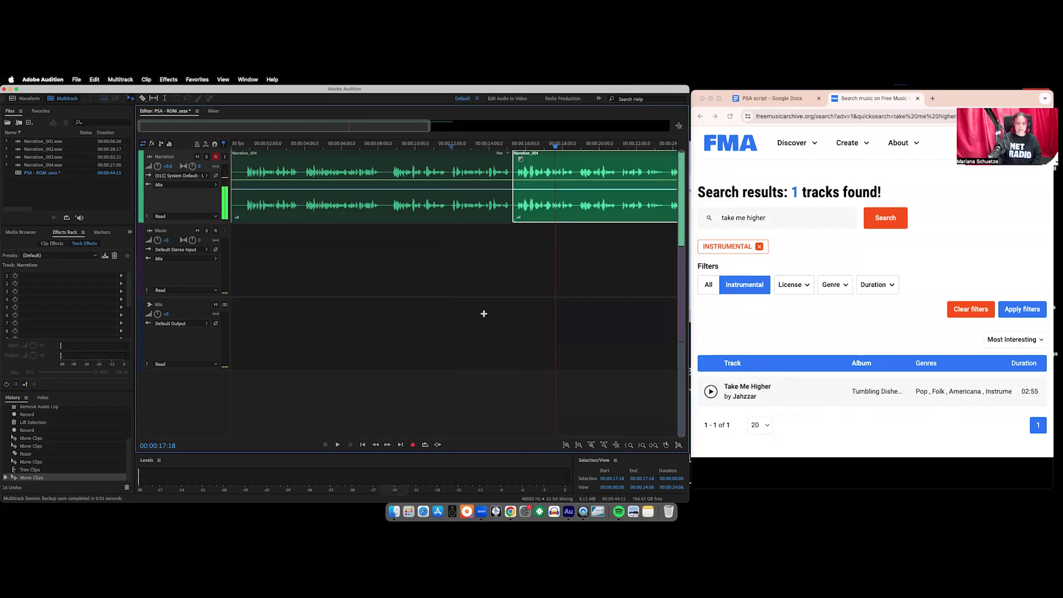
Move Jahzzar's Take Me Higher.mp3 from Downloads into the PSA - ROM folder in Finder
left_click(394, 511)
left_click_drag(461, 175, 815, 203)
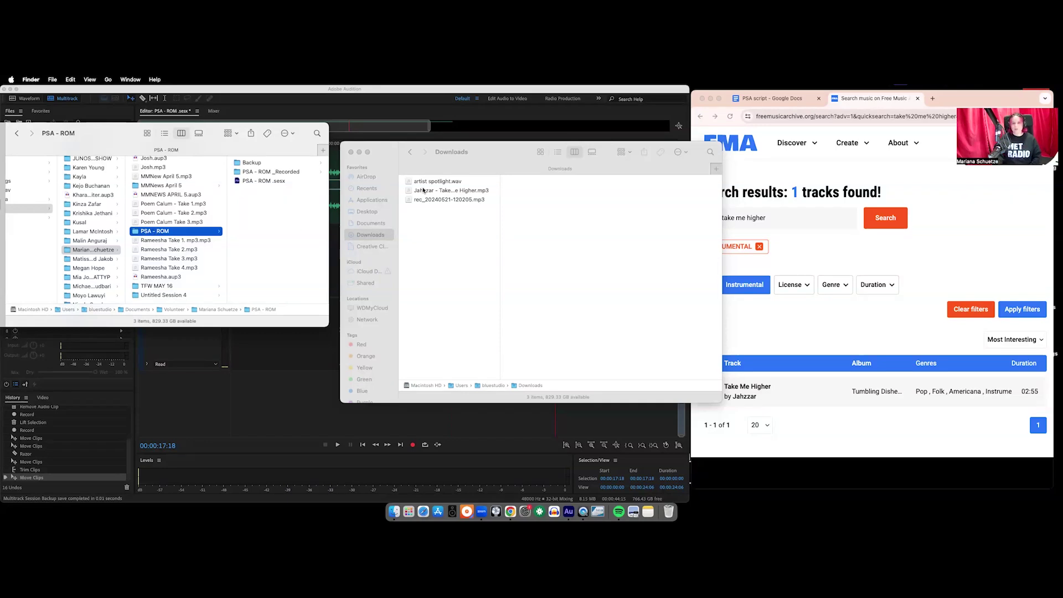
left_click_drag(462, 191, 275, 213)
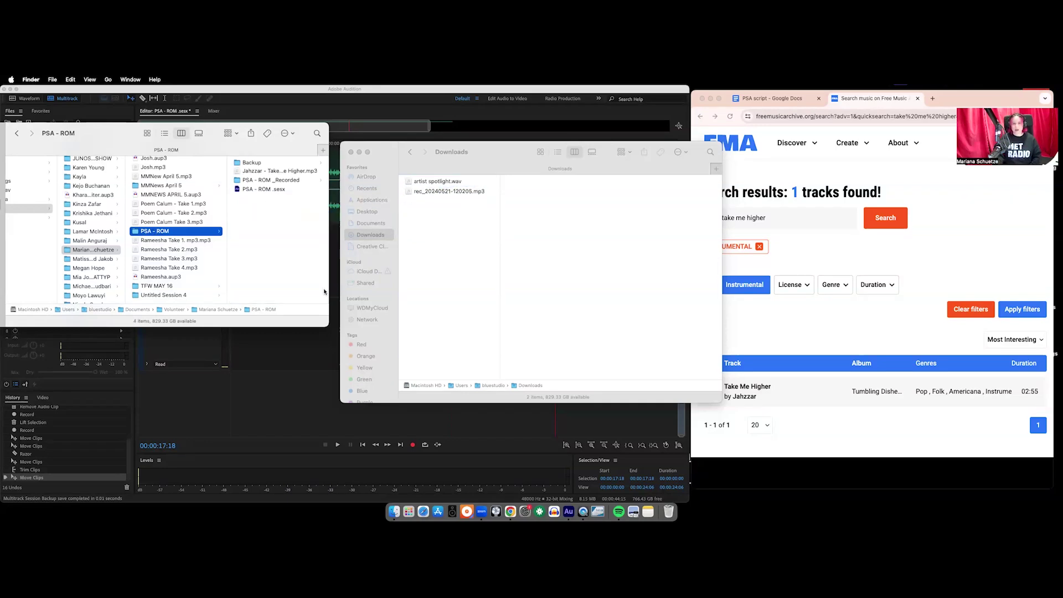
Close Downloads and drop Take Me Higher.mp3 from PSA - ROM onto Audition's Music track
left_click(349, 151)
left_click_drag(93, 142, 778, 177)
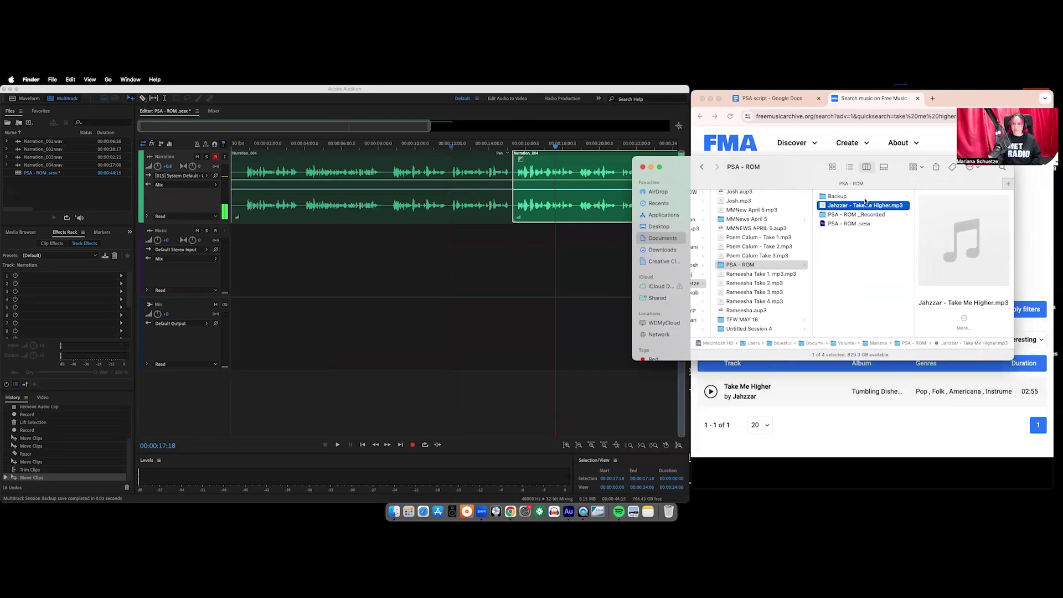
left_click_drag(845, 208, 292, 257)
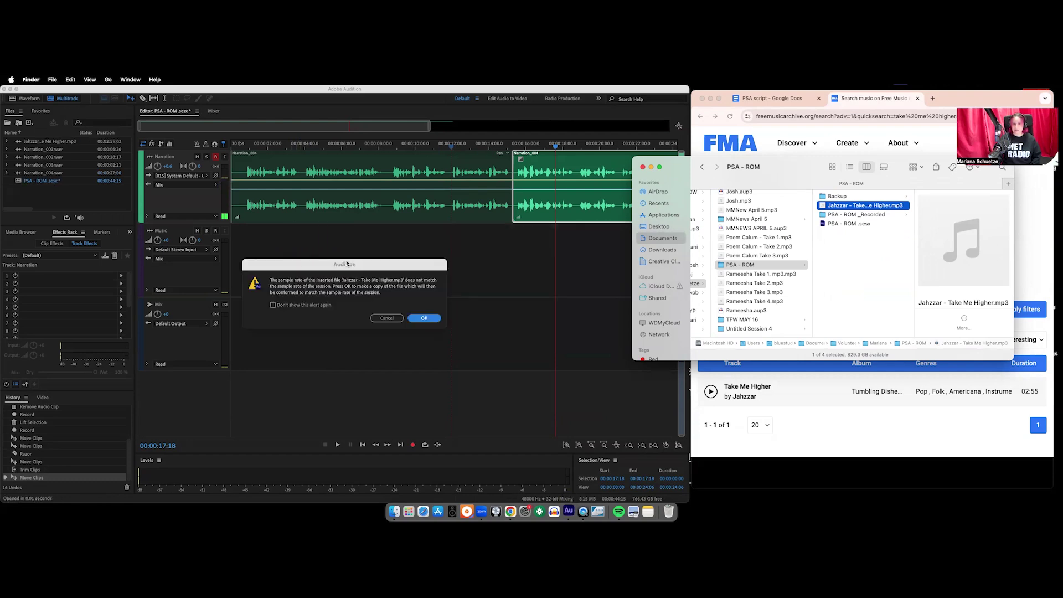
Accept the sample-rate conversion and move the Jahzzar clip to 0:00, then delete it from the Music track
left_click(427, 320)
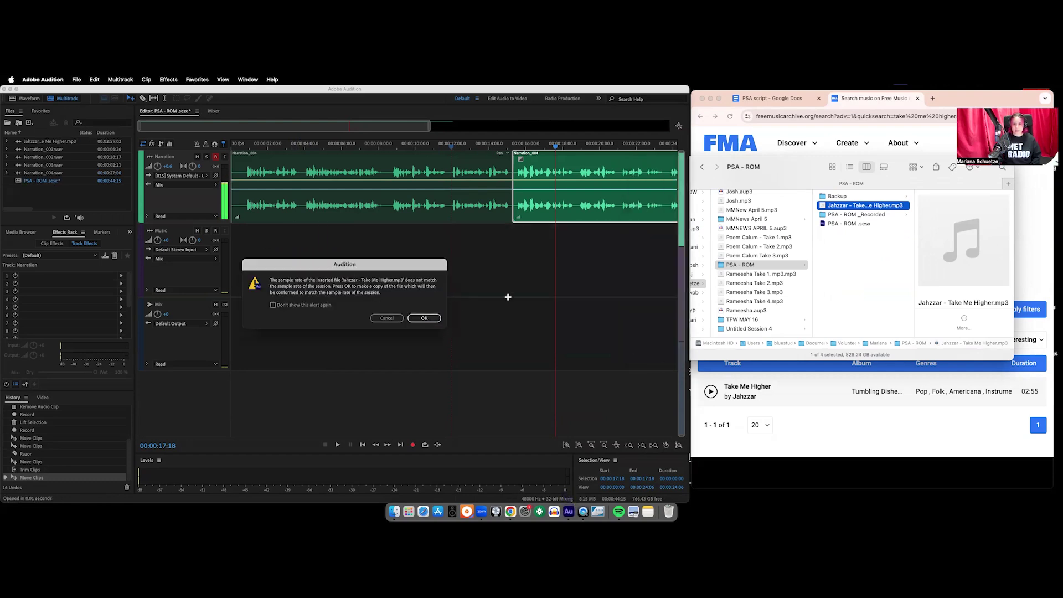
left_click(425, 318)
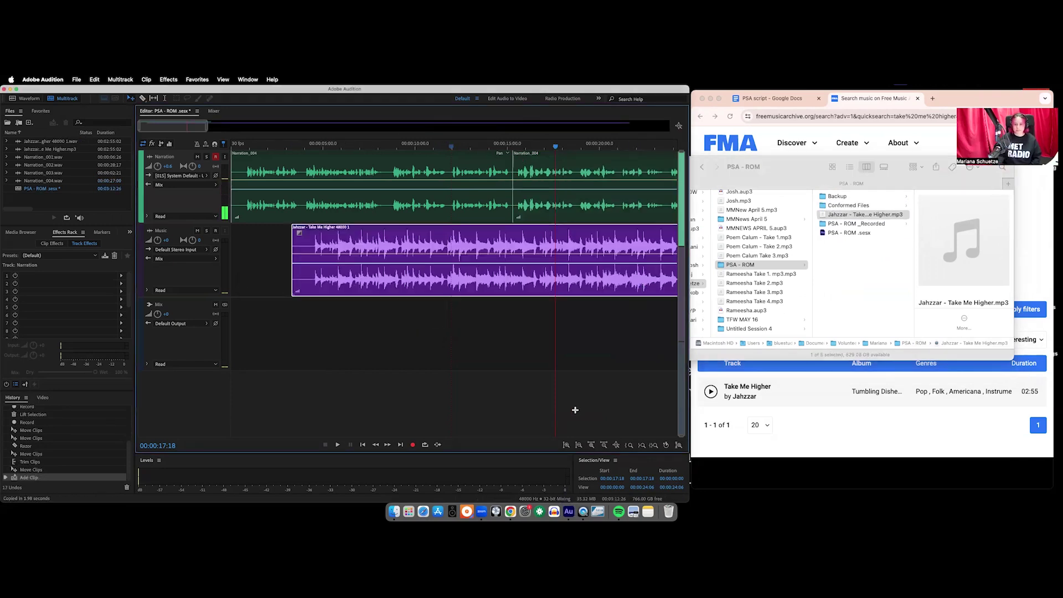
left_click(604, 446)
left_click(604, 446)
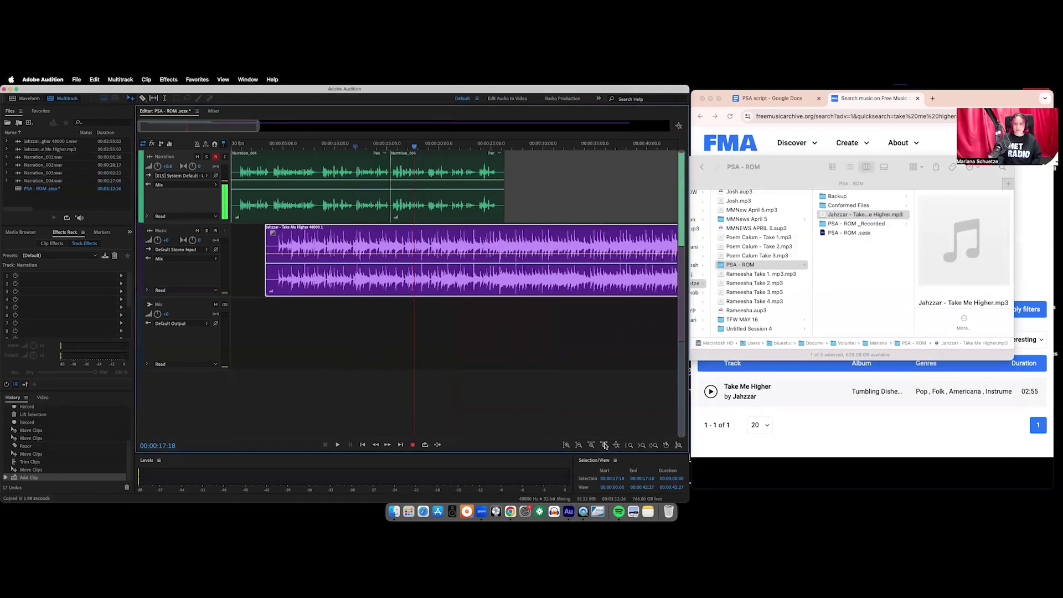
left_click_drag(533, 233, 498, 236)
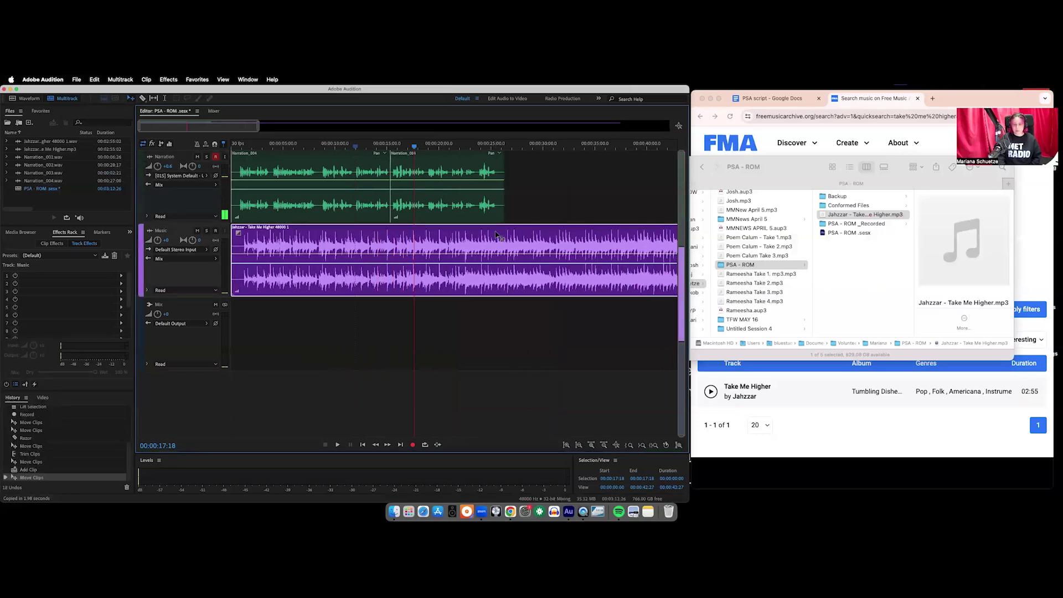
key("Delete")
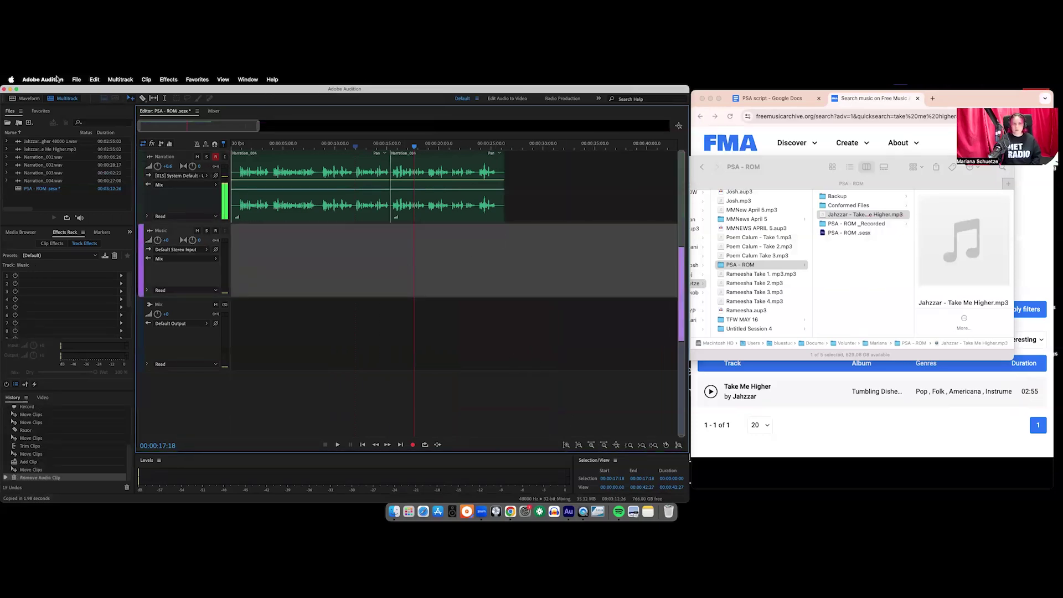
Import the Jahzzar Take Me Higher mp3 from the PSA - ROM folder and drop it on the Music track, converted to 48000 Hz
left_click(76, 79)
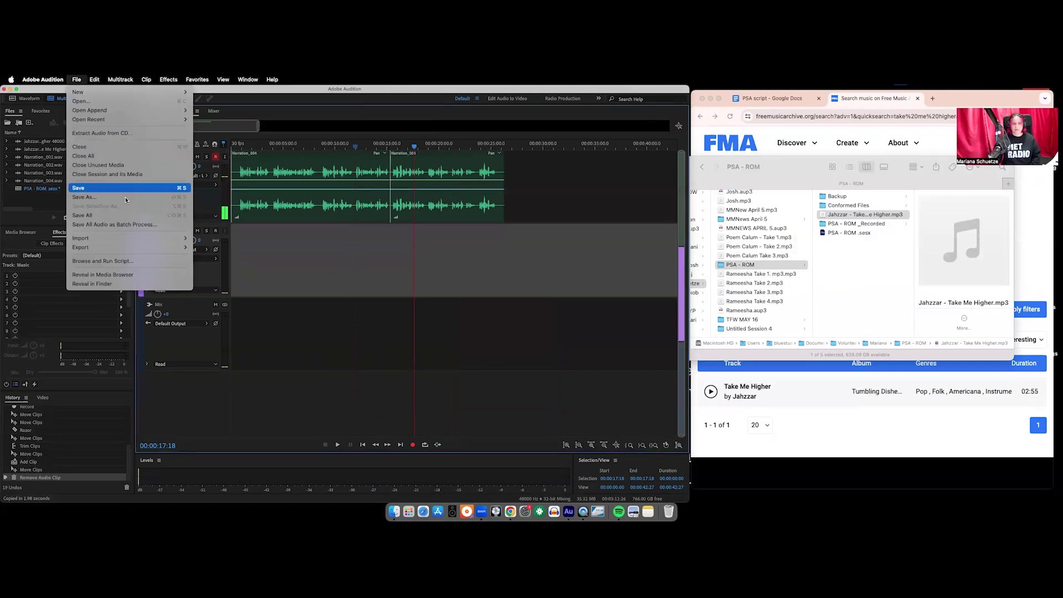
mouse_move(152, 240)
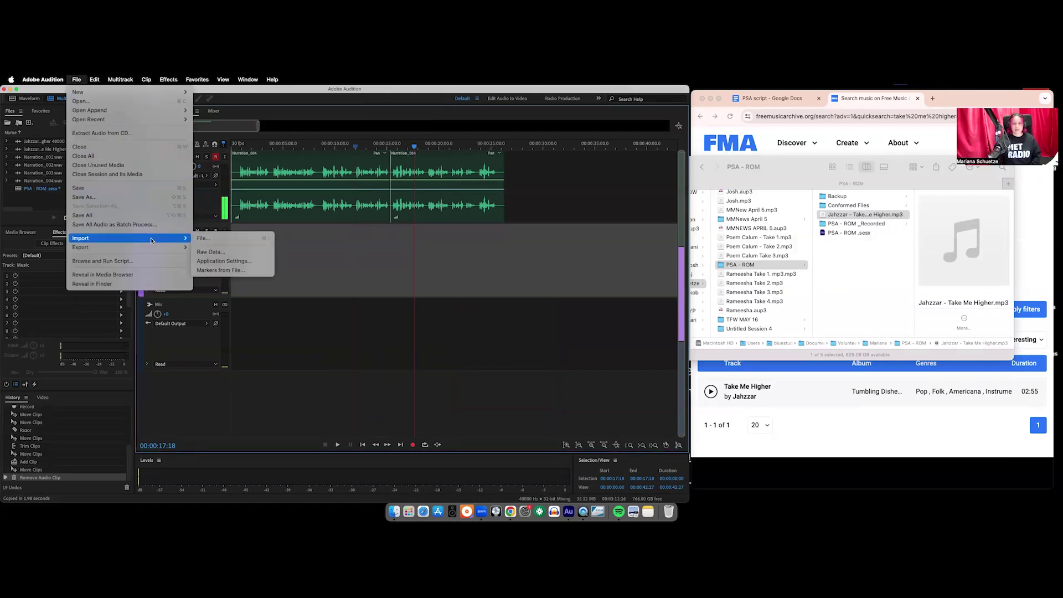
left_click(216, 240)
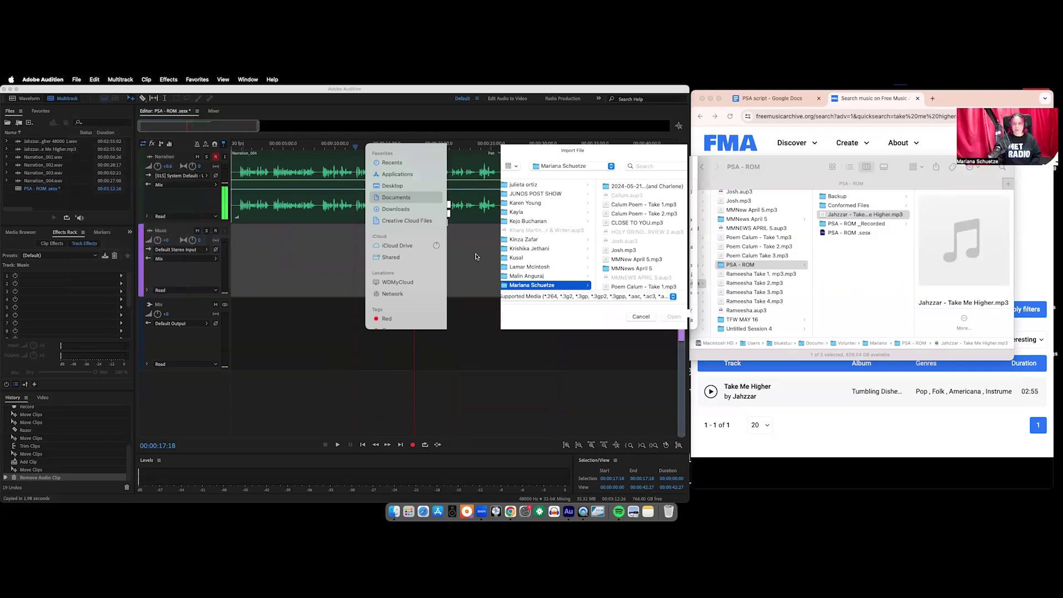
scroll(563, 233, "down", 3)
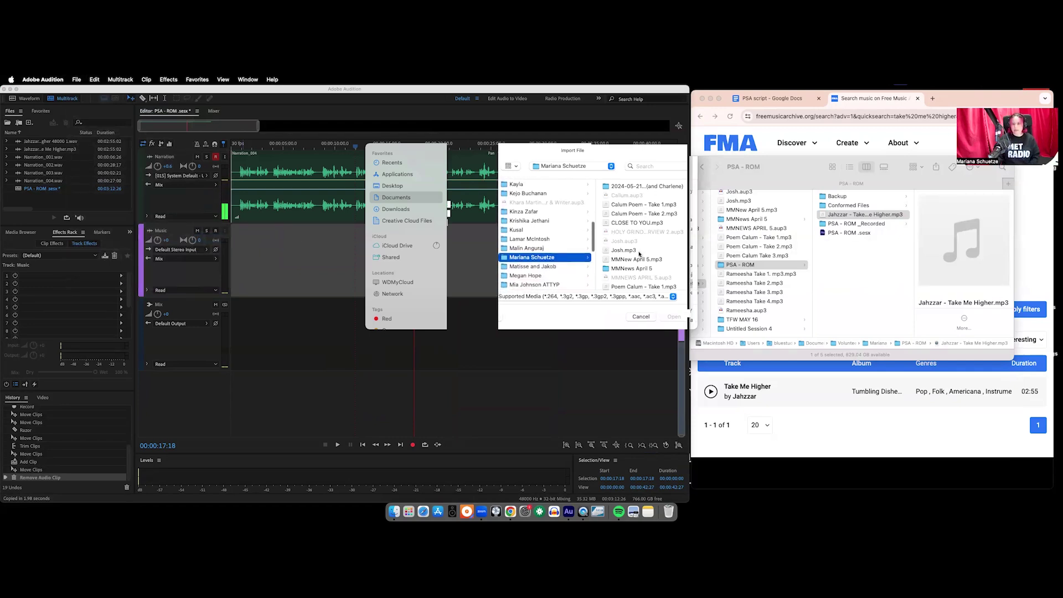
scroll(629, 228, "down", 5)
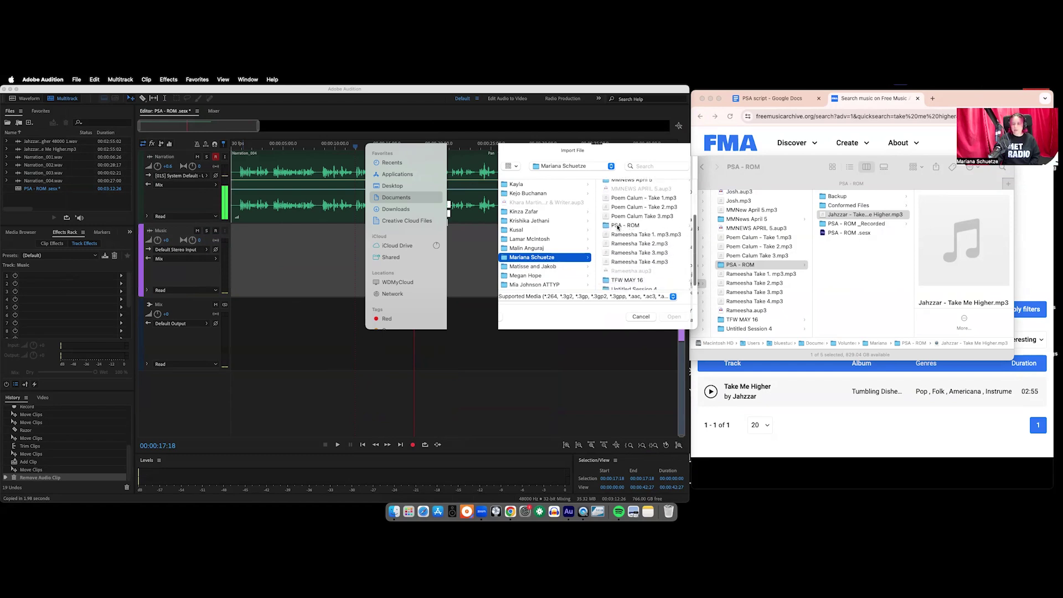
left_click(625, 226)
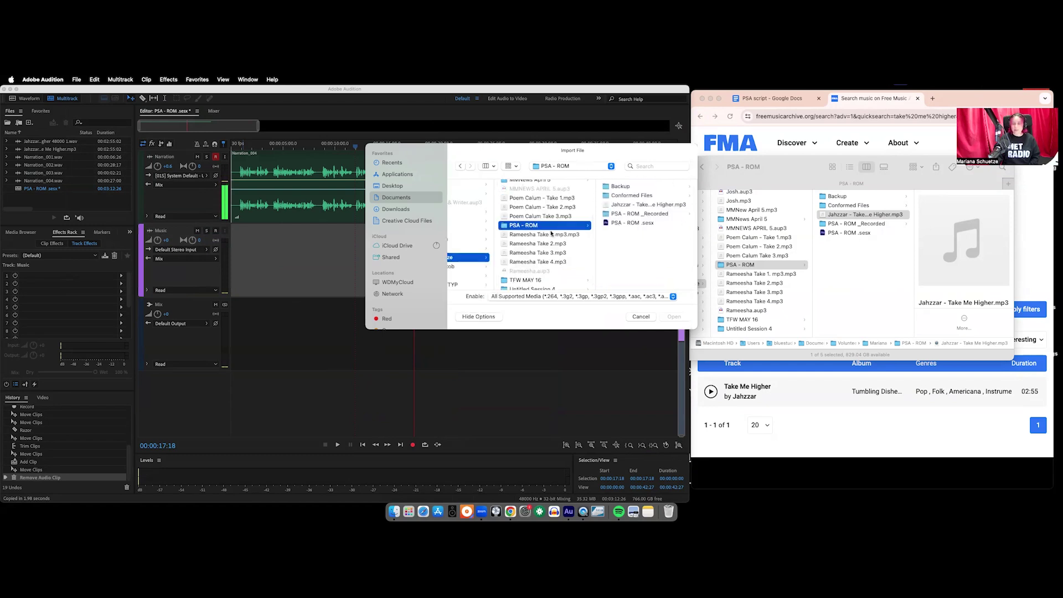
left_click(648, 205)
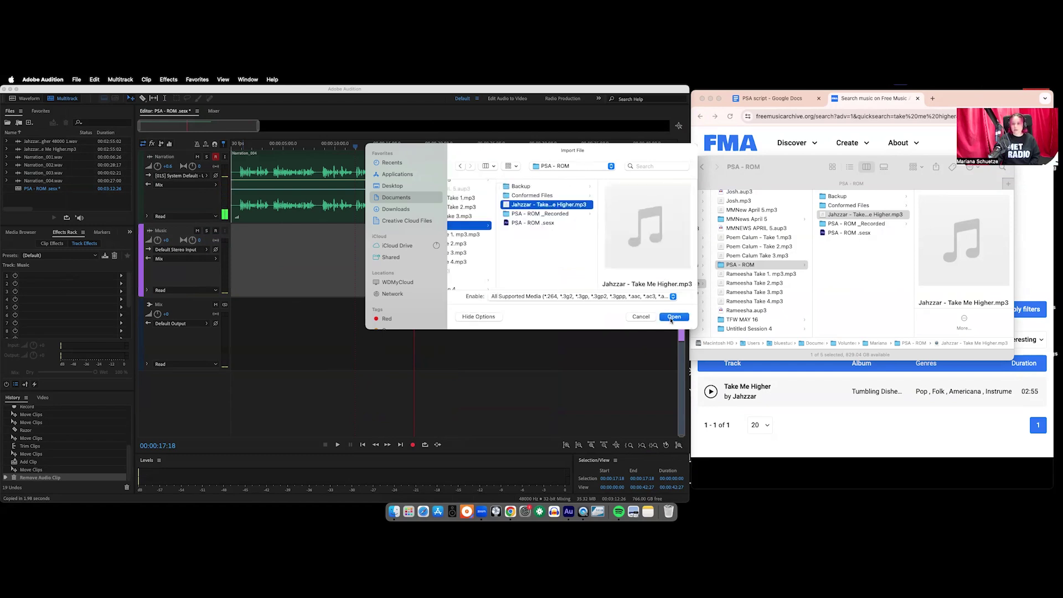
left_click(673, 316)
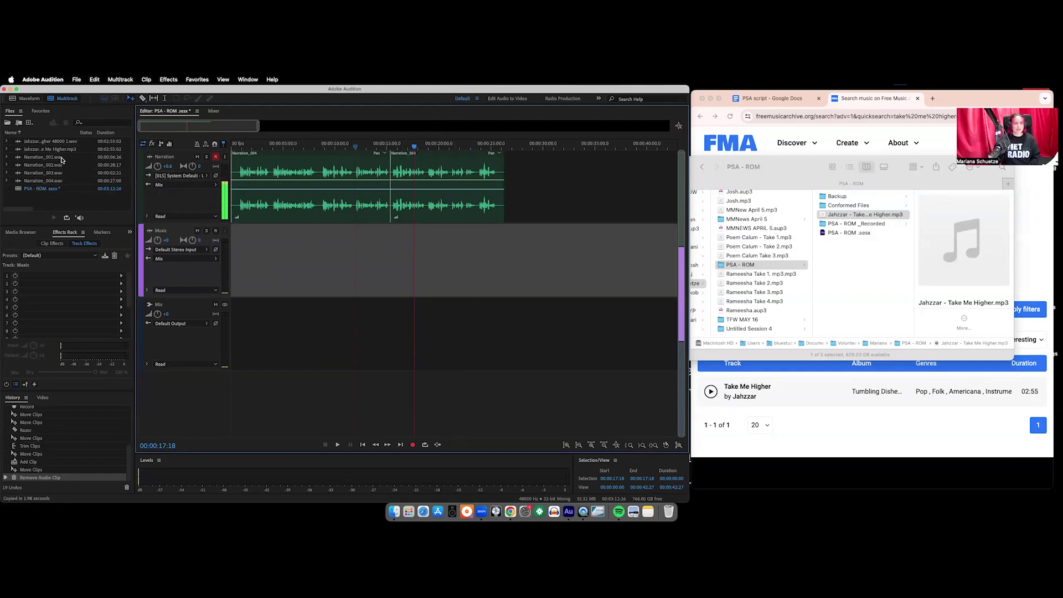
left_click_drag(58, 153, 230, 259)
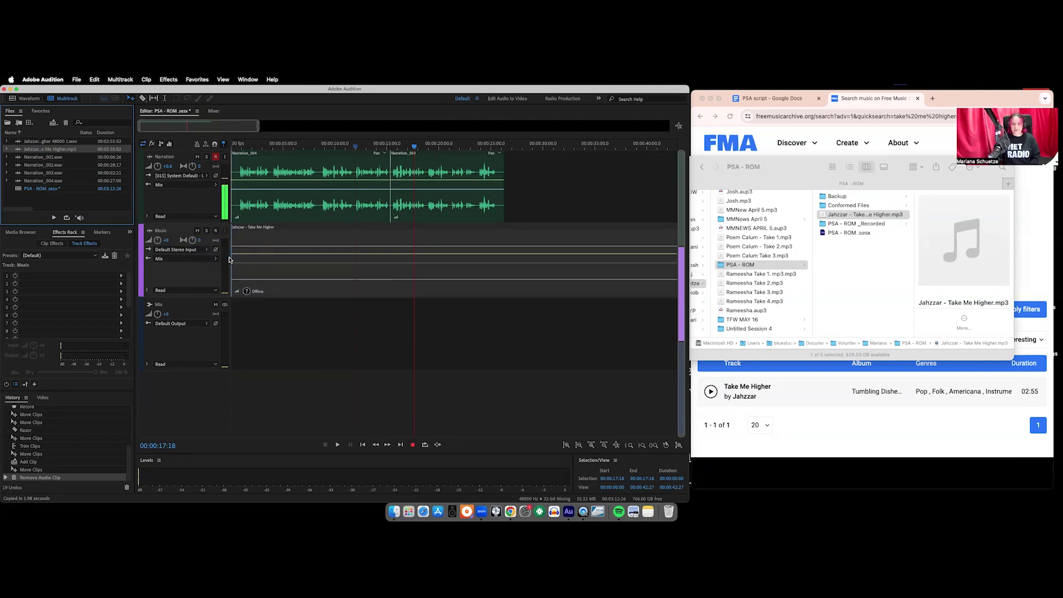
left_click(419, 318)
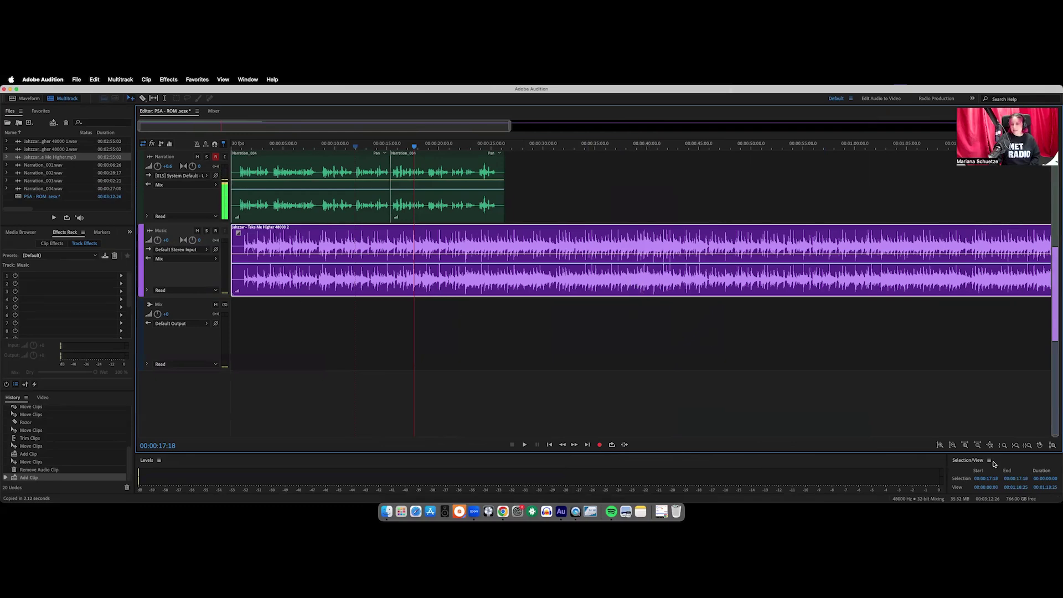
Zoom out to the whole session and trial-trim the music clip's end, undoing the last trim
left_click(977, 445)
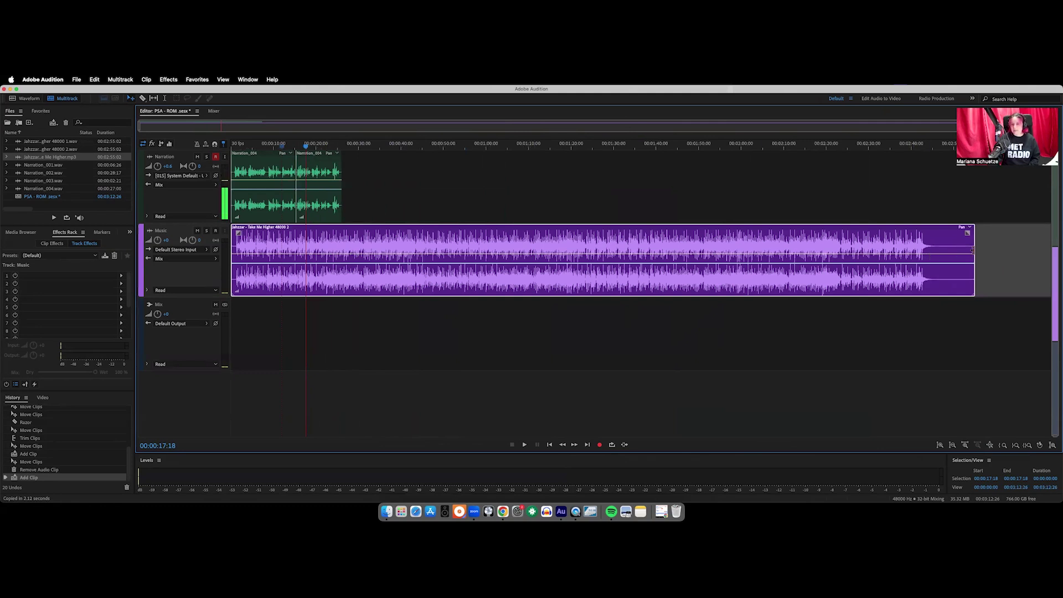
left_click_drag(971, 251, 882, 262)
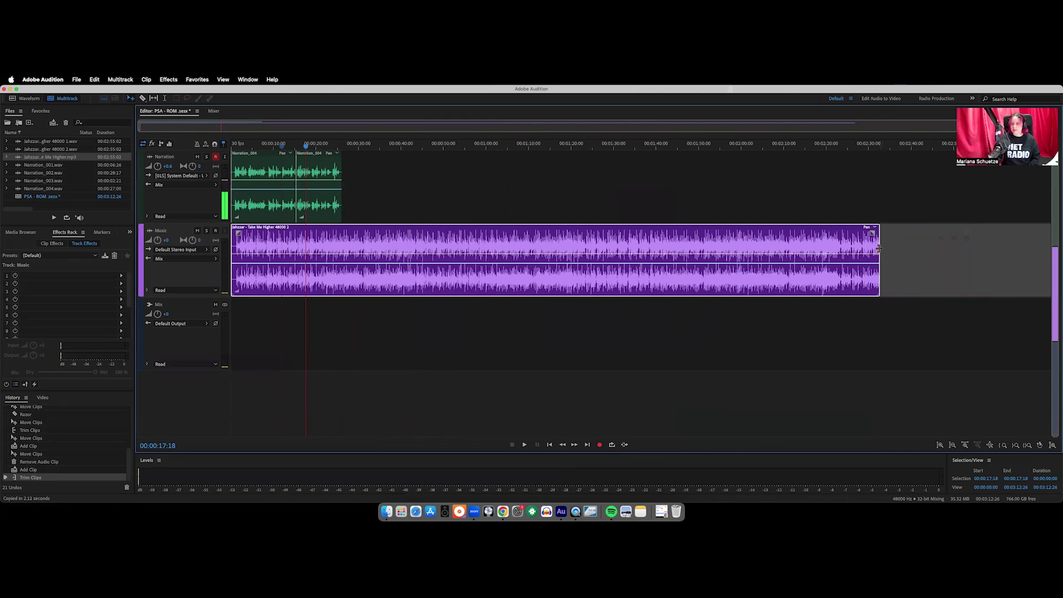
left_click_drag(875, 251, 401, 261)
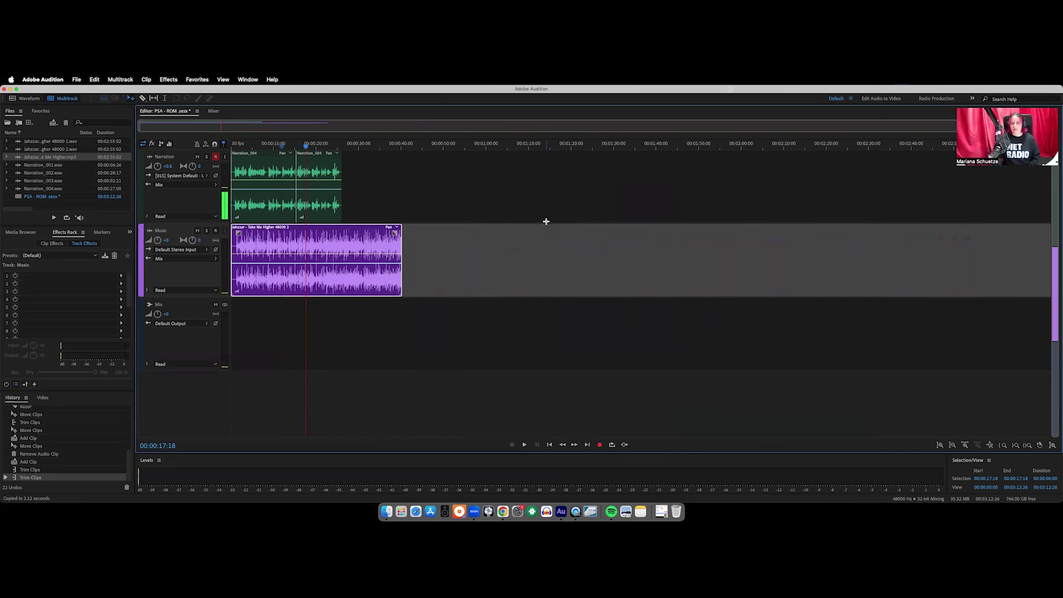
key("super+z")
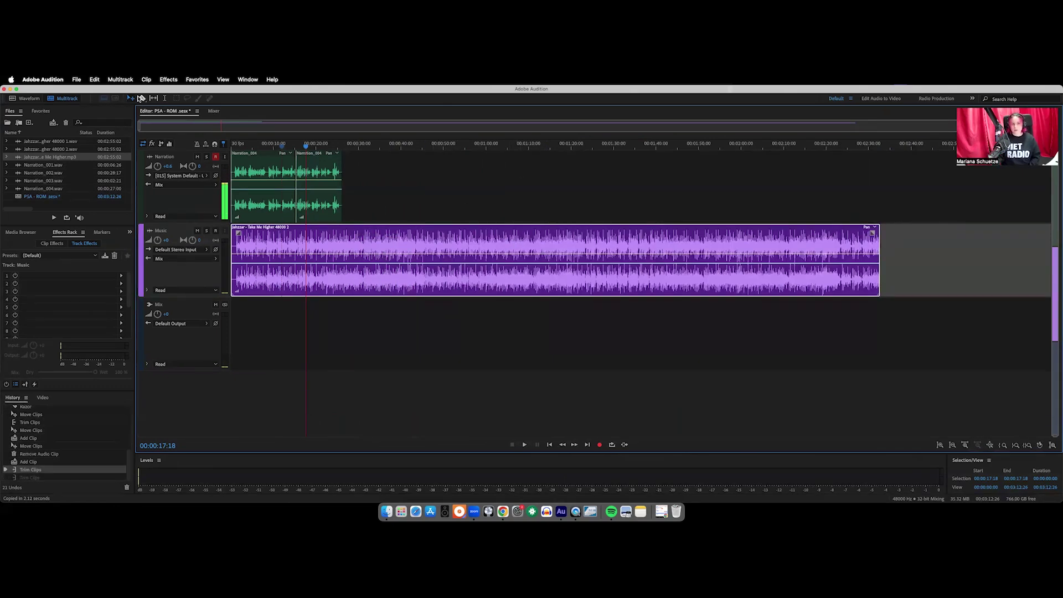
Split the music clip with the Razor tool and delete its right-hand part
left_click(143, 99)
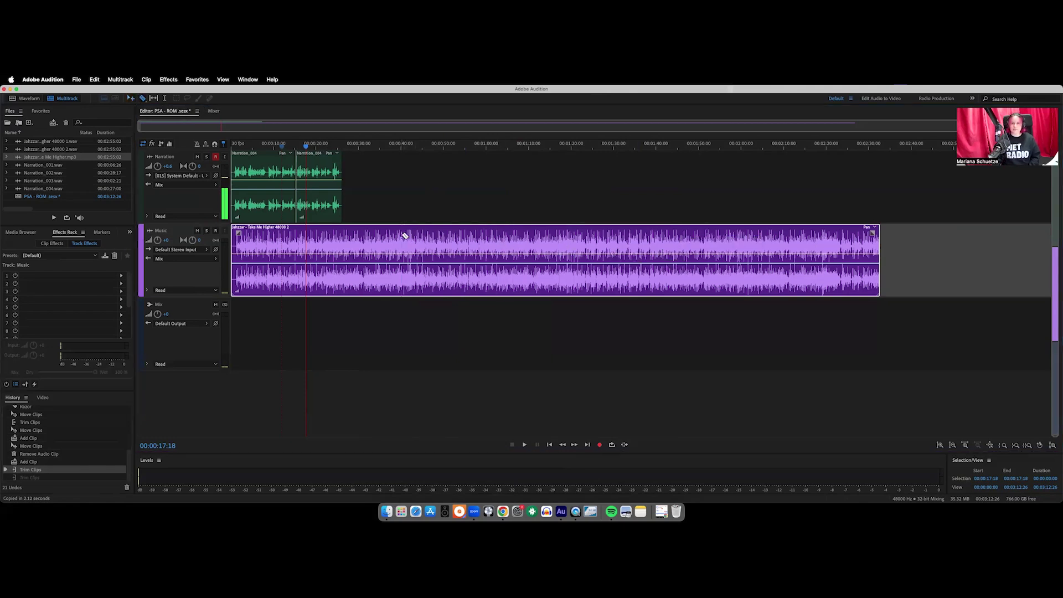
left_click(403, 235)
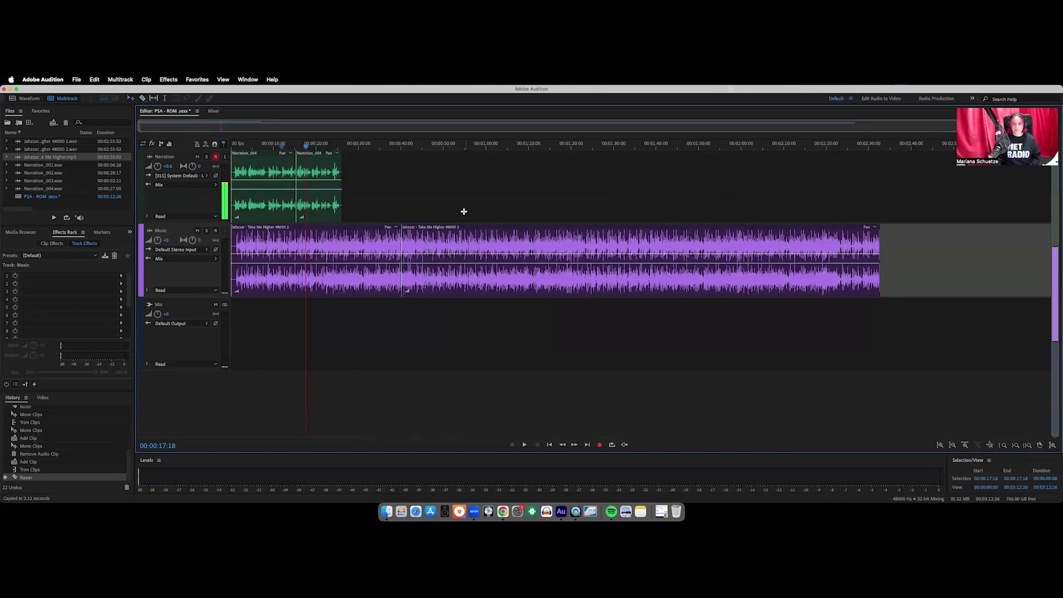
left_click(445, 235)
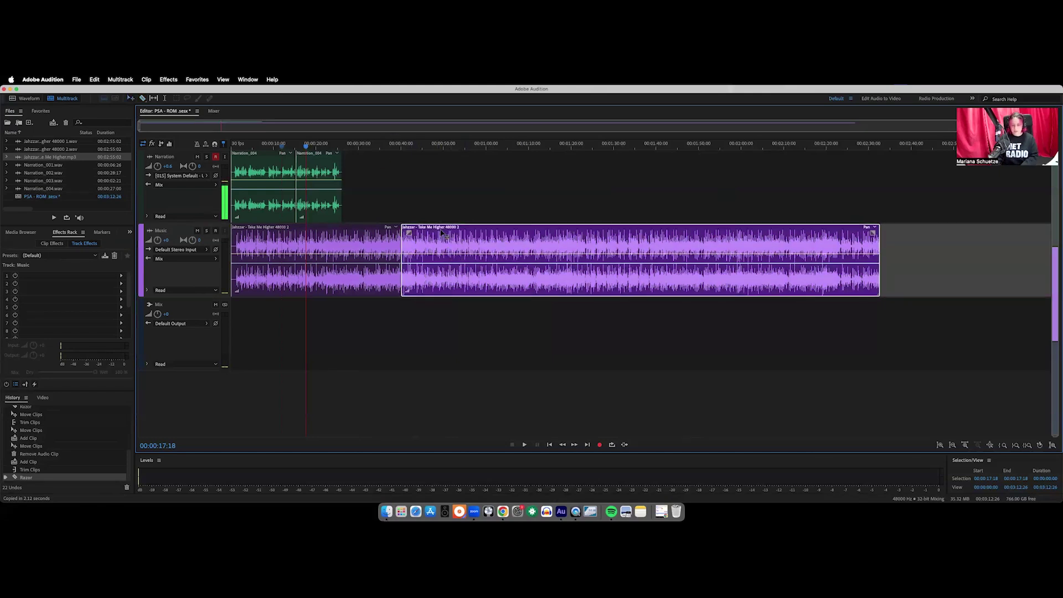
key("Delete")
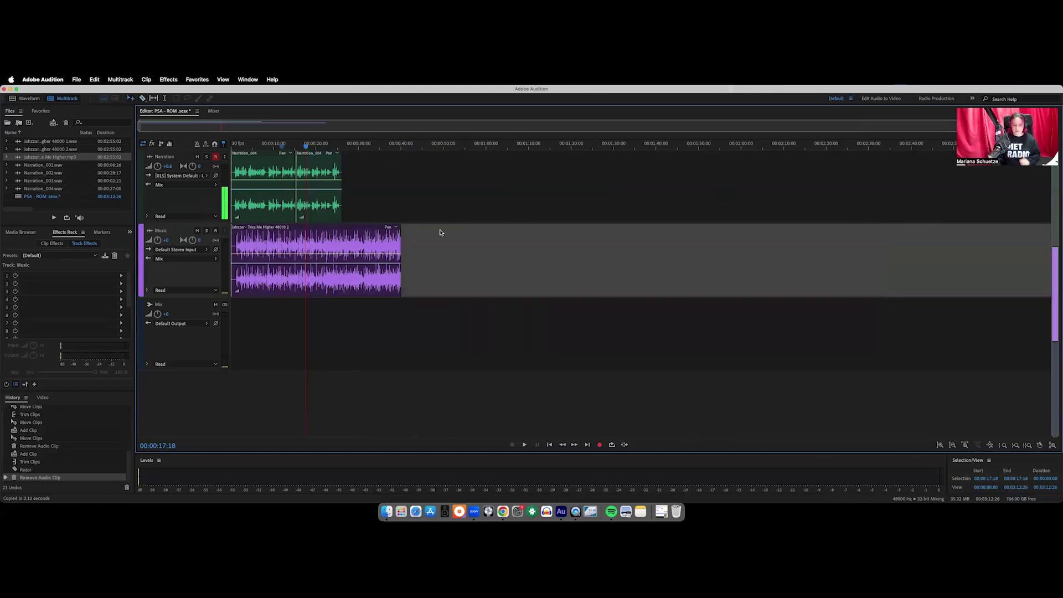
key("super+z")
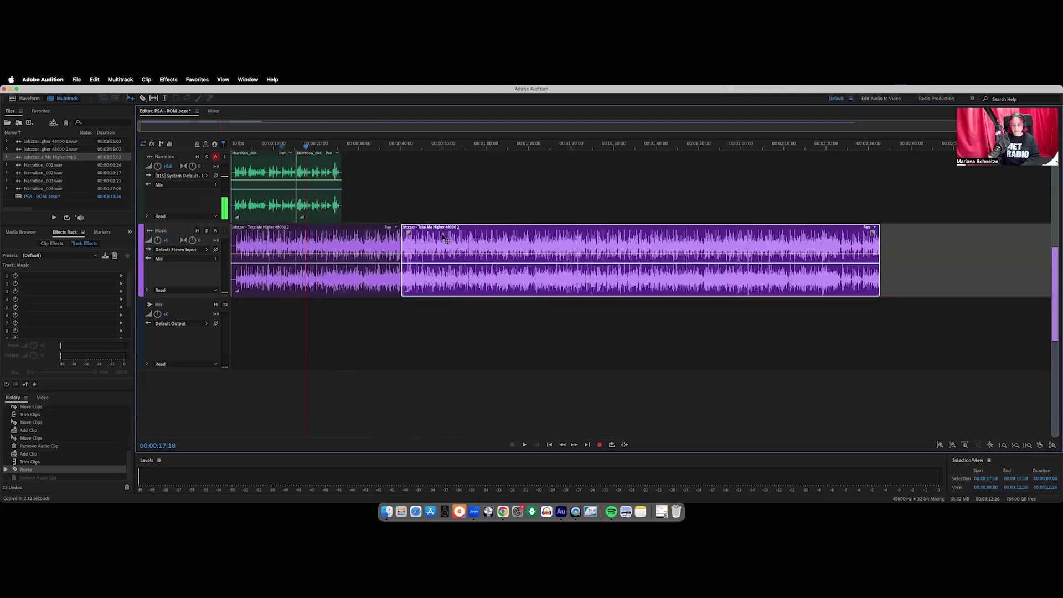
key("Delete")
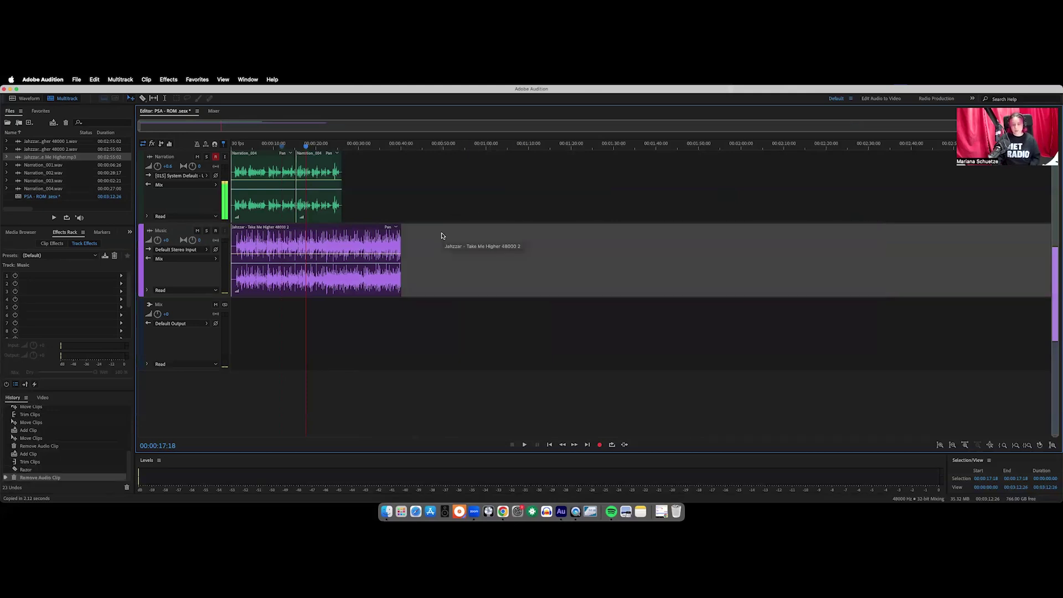
scroll(388, 249, "up", 3)
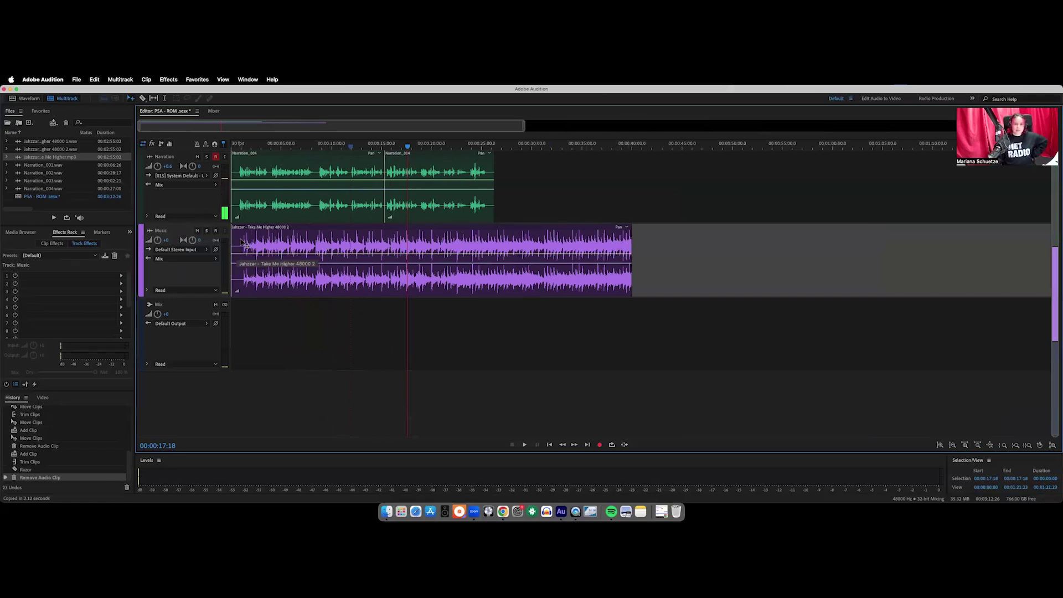
Trim the start and end edges of the Take Me Higher music clip
left_click(238, 244)
left_click_drag(232, 238, 287, 237)
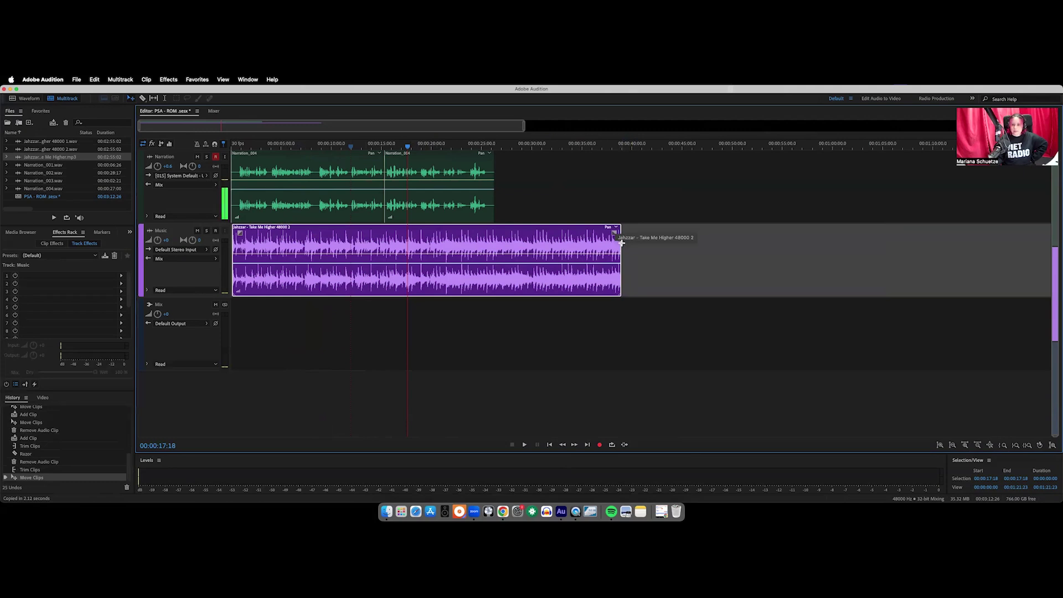
left_click_drag(619, 242, 531, 242)
Shift both Narration_004 clips slightly later so the music leads in
left_click(965, 445)
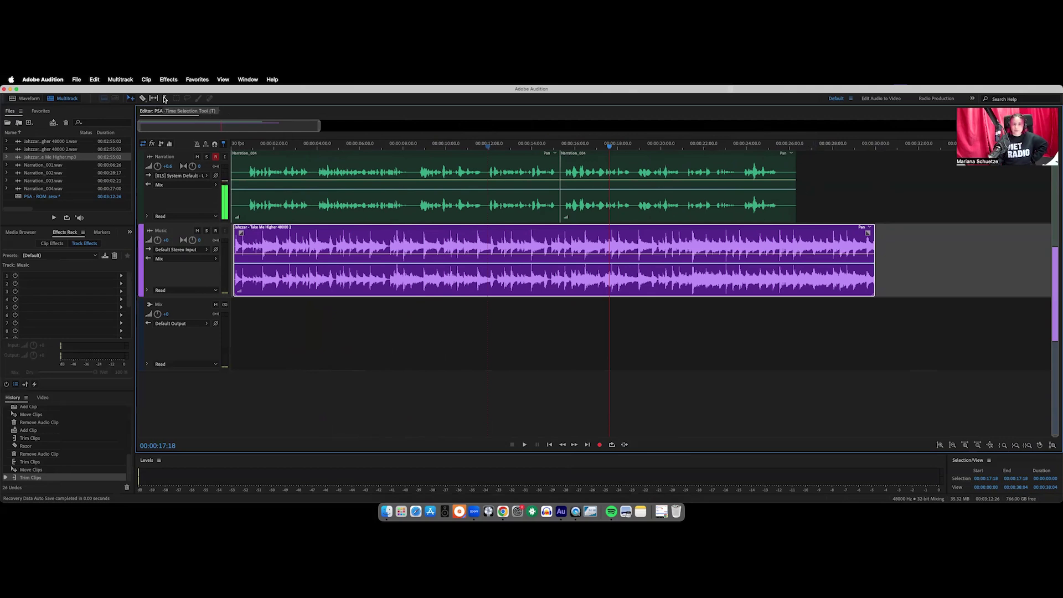
left_click_drag(832, 169, 232, 167)
left_click_drag(486, 156, 503, 173)
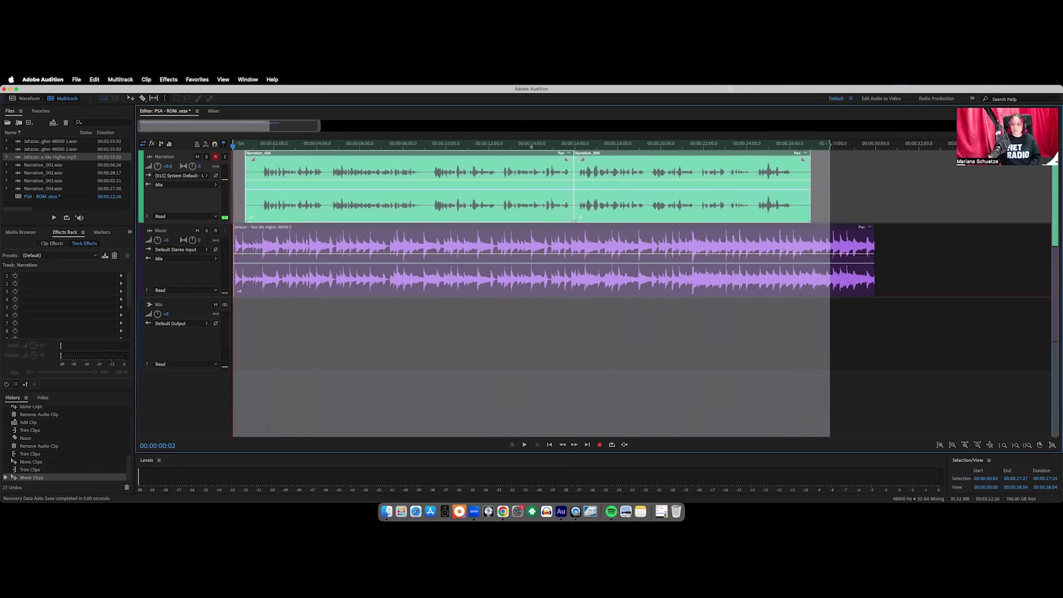
left_click(872, 188)
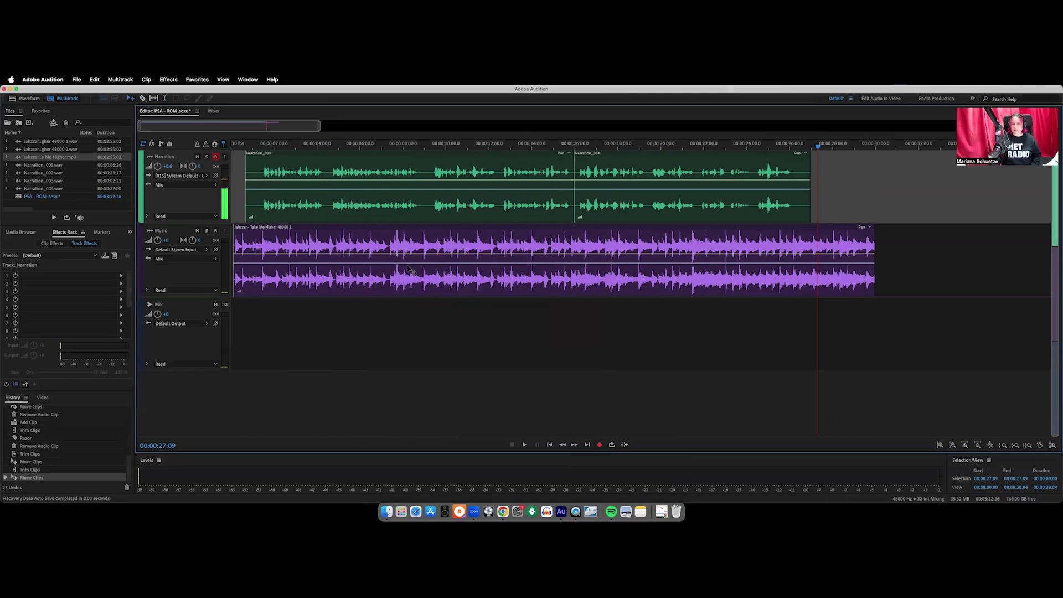
Play back the opening of the narration-over-music mix from near the start
left_click(240, 146)
key("space")
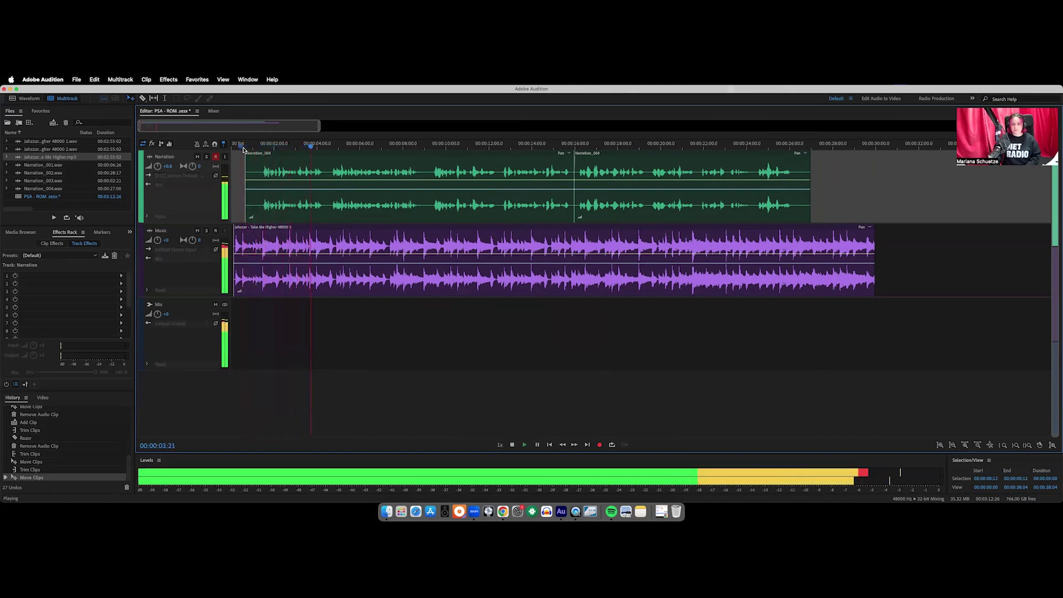
key("space")
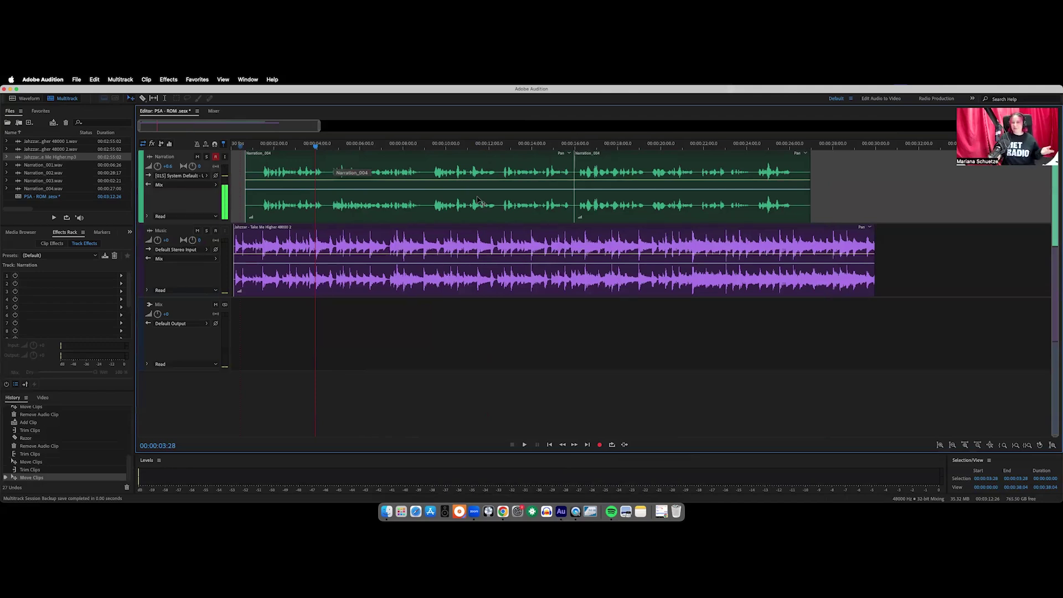
Drag the Music track's bottom border down to make the track taller
scroll(471, 232, "right", 1)
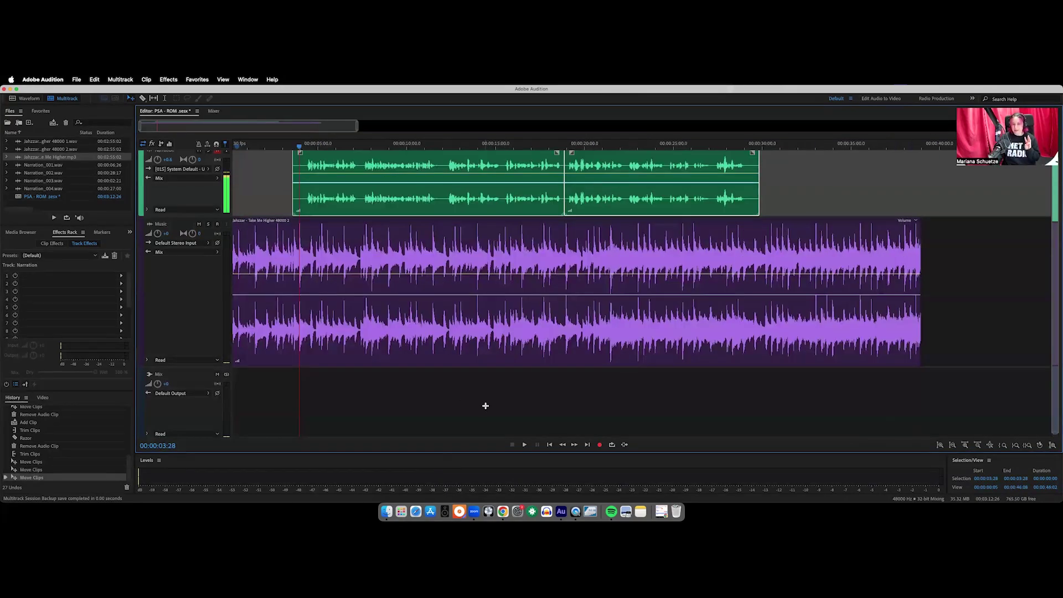
scroll(239, 213, "down", 1)
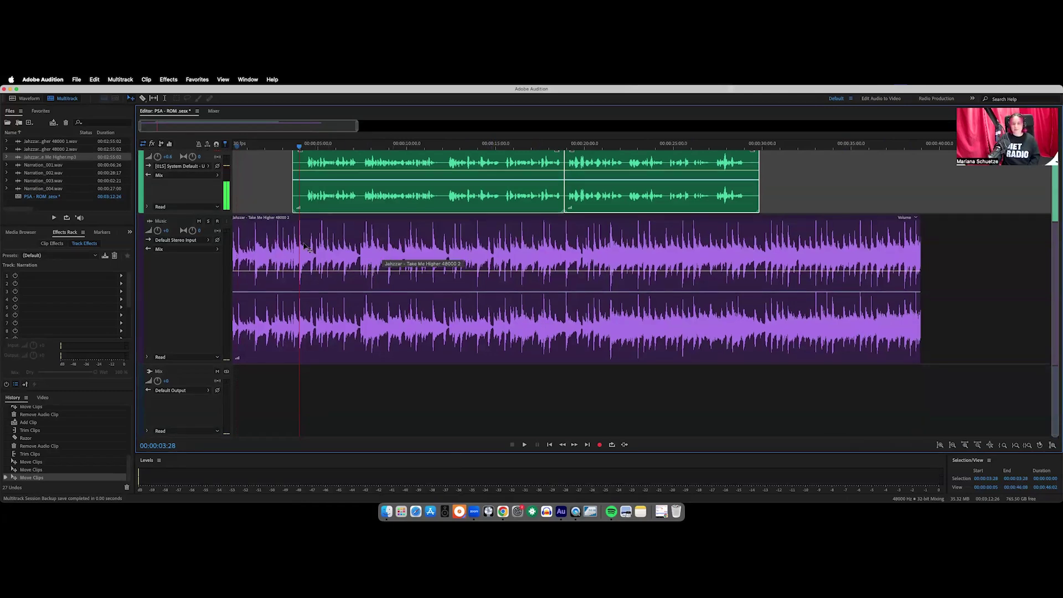
left_click_drag(213, 363, 227, 385)
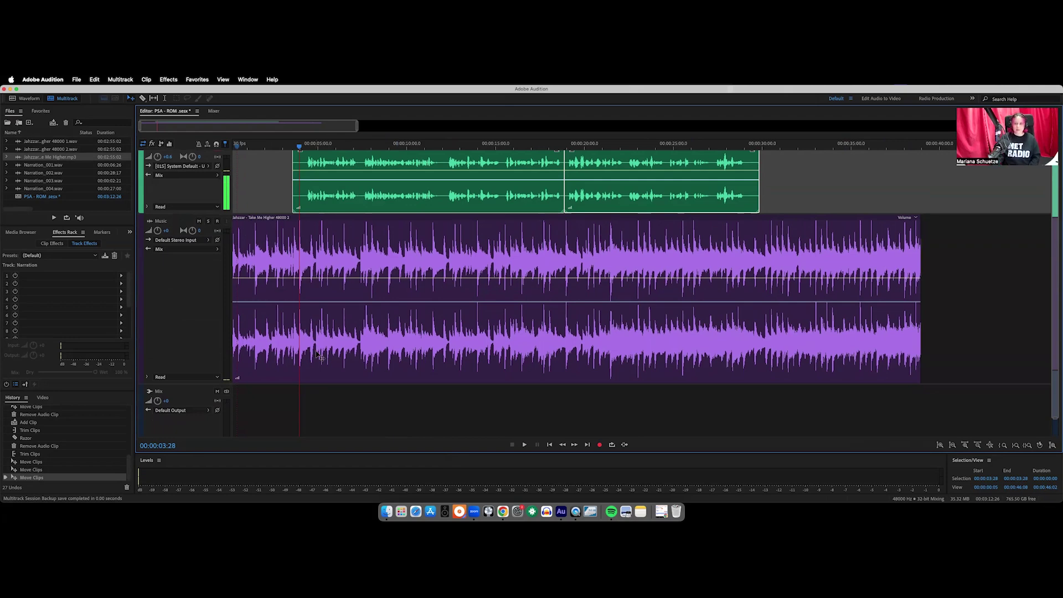
Select the Music track, then drag the Narration/Music divider down to make Narration taller
scroll(567, 239, "down", 1)
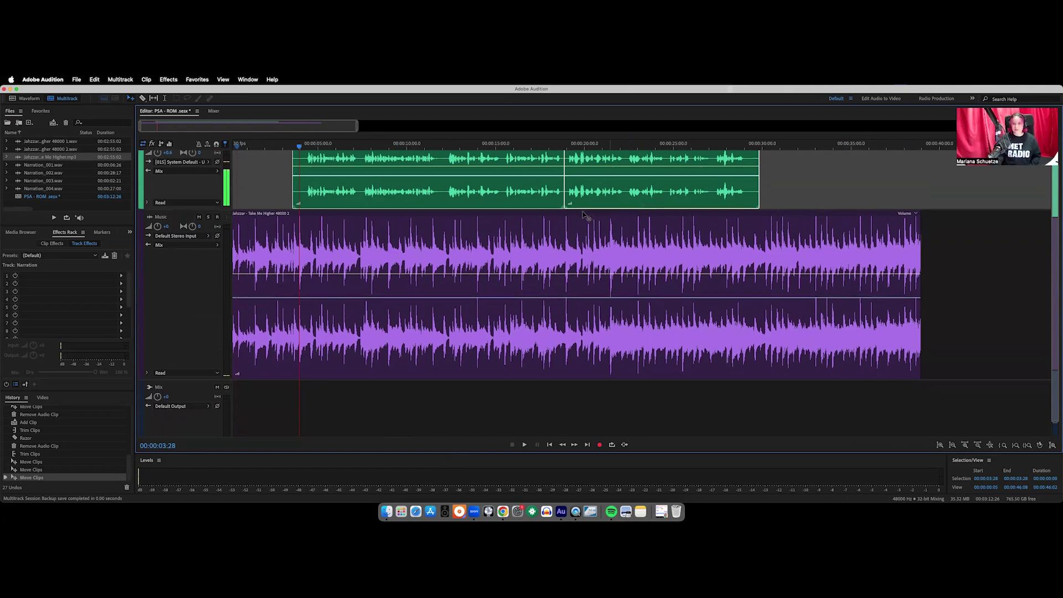
left_click(234, 214)
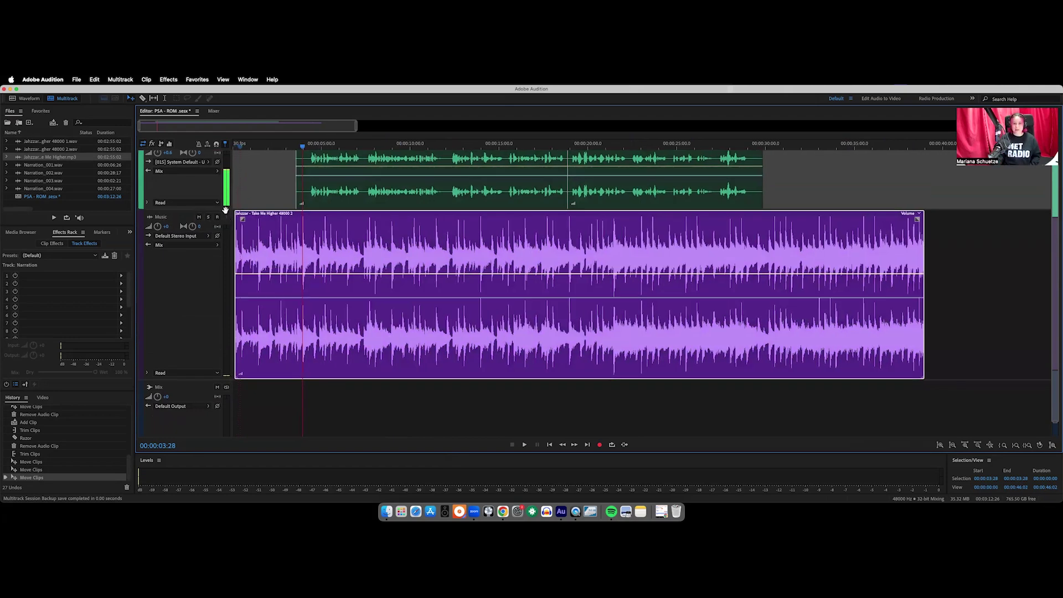
left_click(225, 214)
scroll(326, 218, "up", 2)
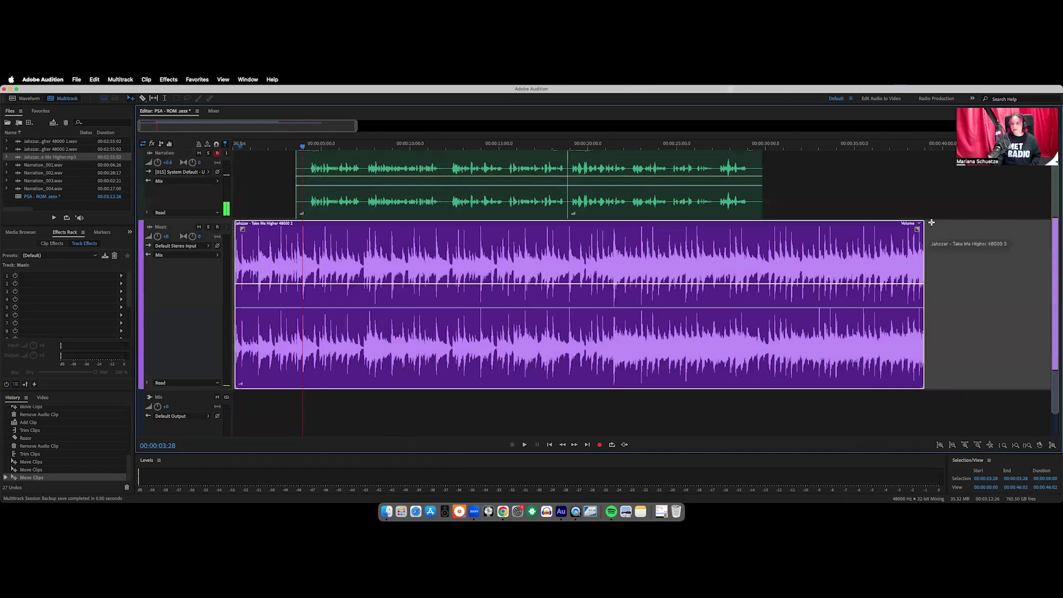
left_click_drag(209, 220, 209, 256)
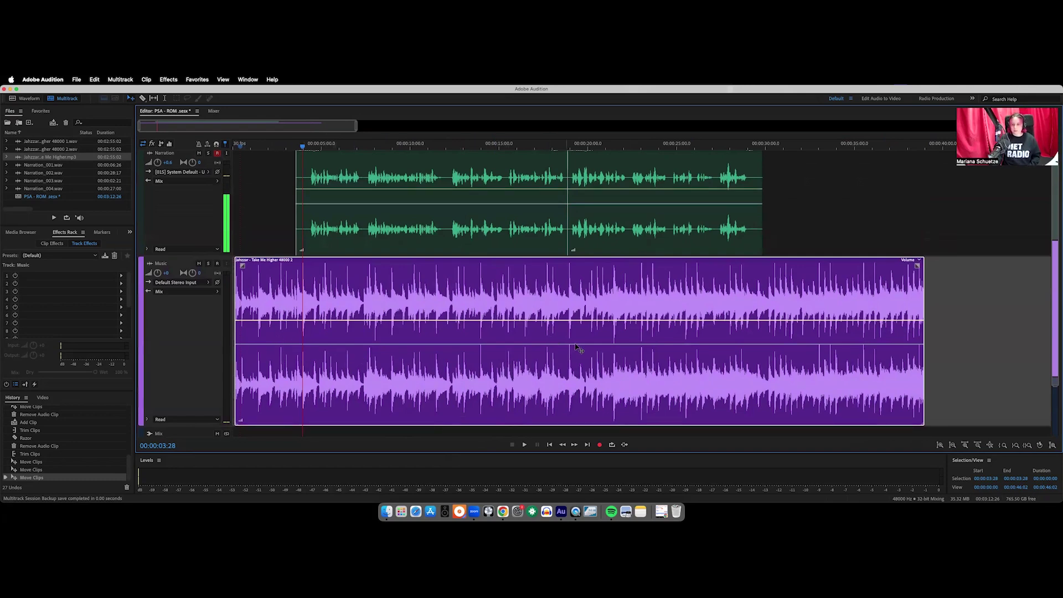
scroll(840, 341, "right", 1)
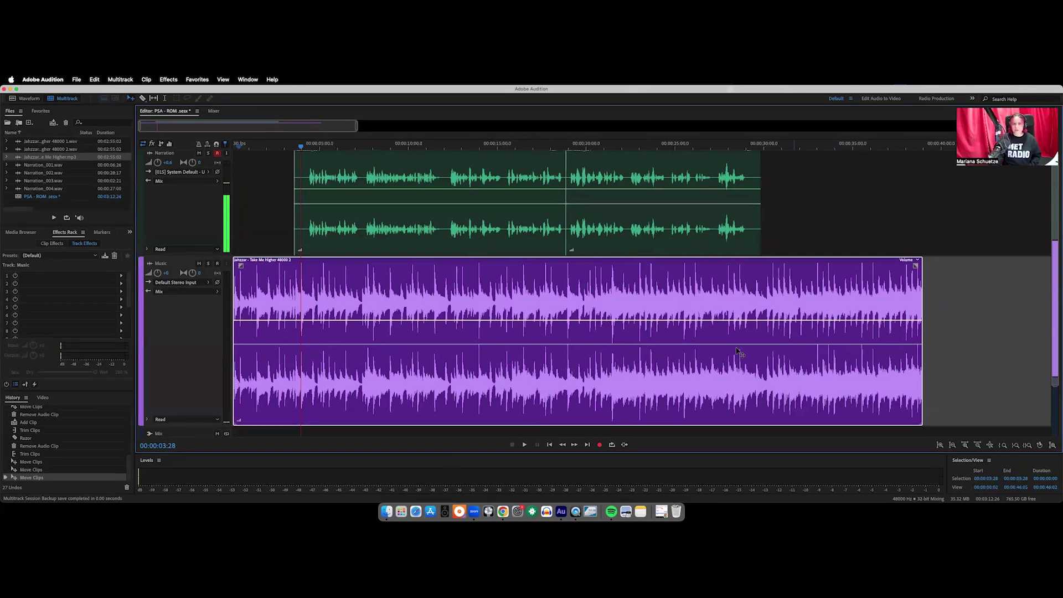
scroll(487, 302, "down", 1)
scroll(476, 285, "down", 1)
Open the Take Me Higher clip's Clip Gain setting from its right-click menu
right_click(474, 284)
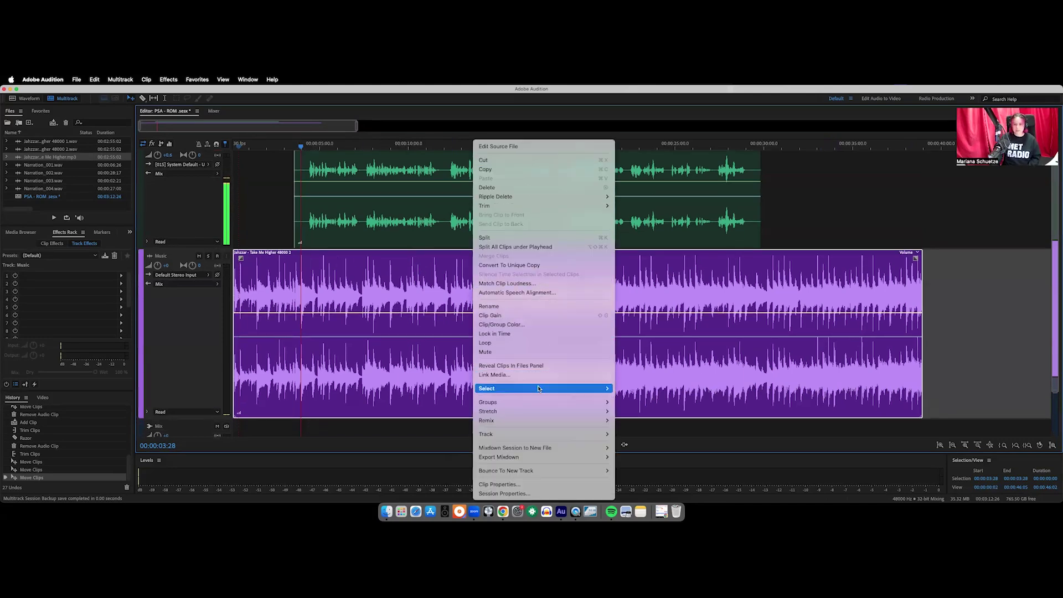
left_click(553, 316)
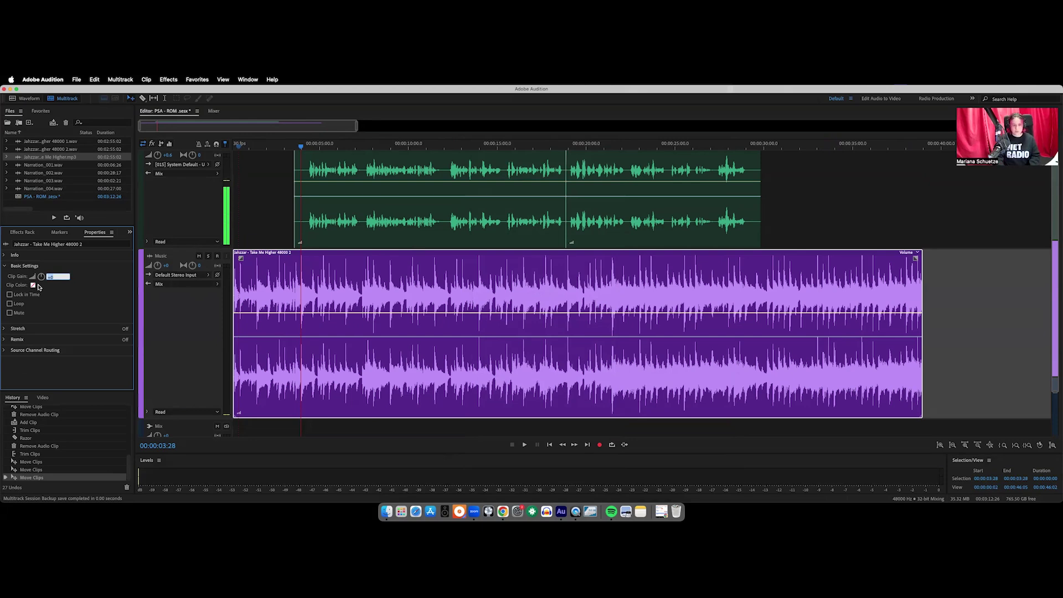
Set the music clip gain to -3 dB and preview the mix from near the start
type("-3")
key("Return")
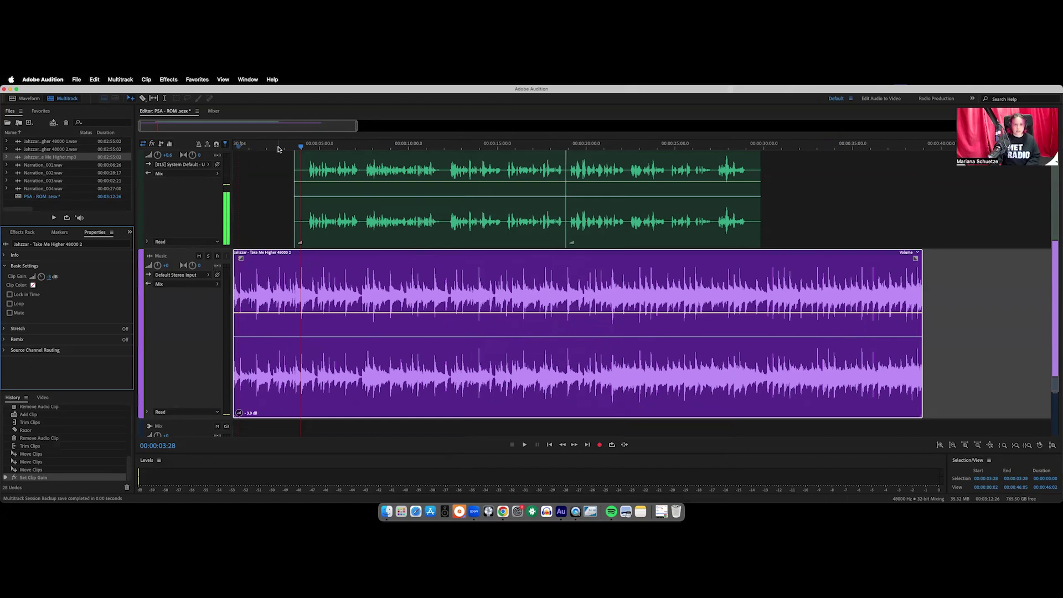
left_click(263, 145)
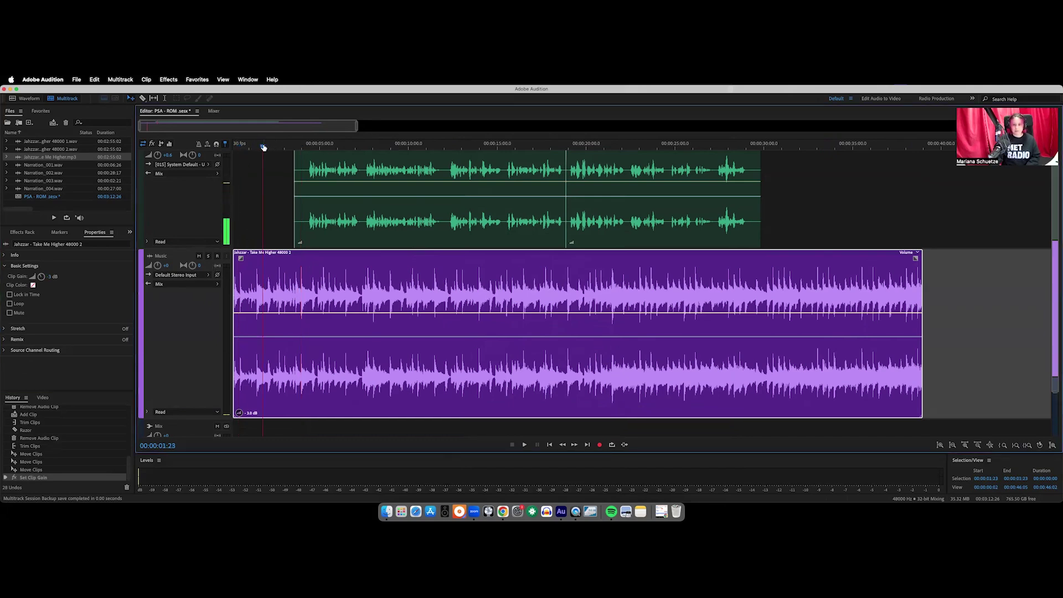
key("space")
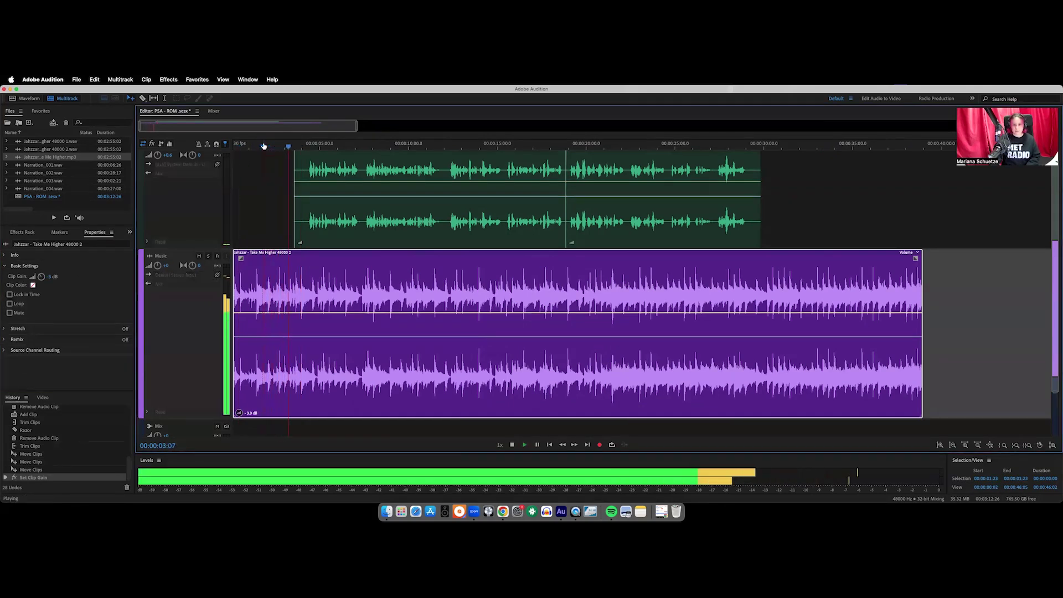
key("space")
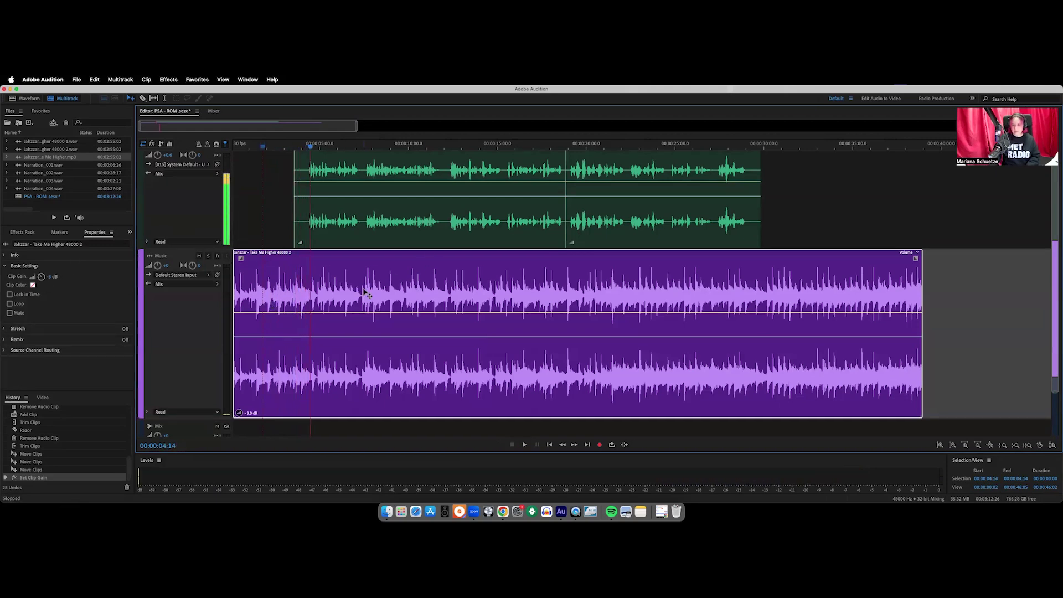
Toggle Lock in Time on the music clip, leaving it unlocked
left_click(22, 296)
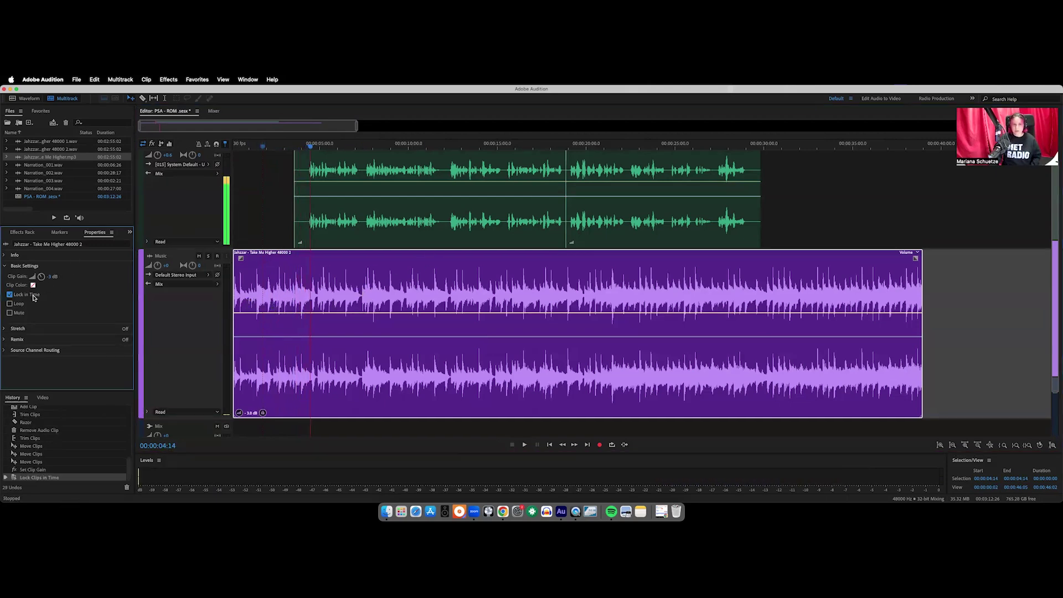
left_click(10, 294)
left_click(9, 295)
left_click(9, 294)
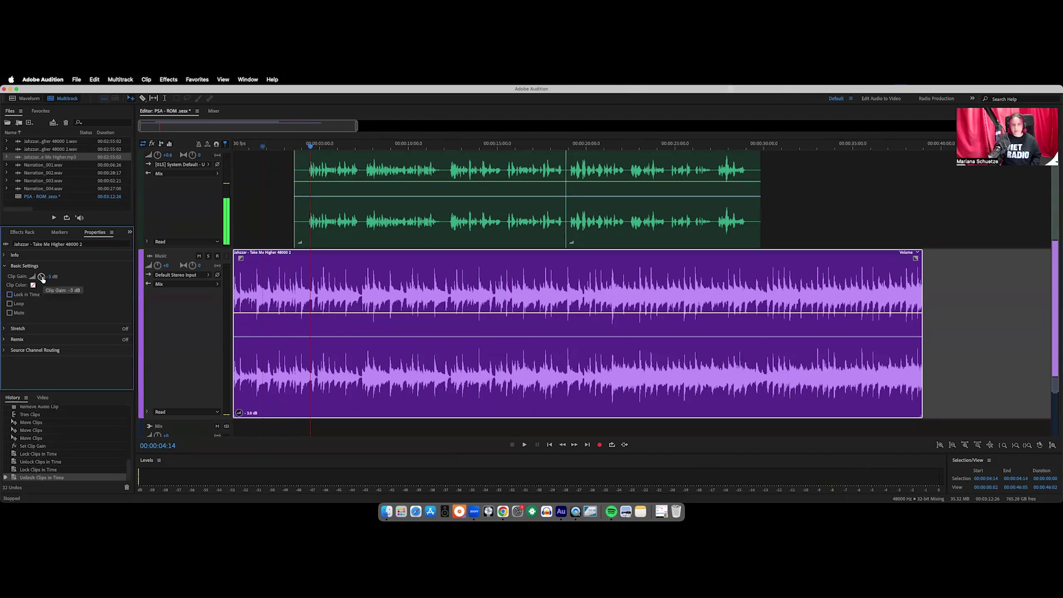
Adjust the Clip Gain knob, then enter -4 dB as the music clip's gain
left_click_drag(41, 277, 41, 276)
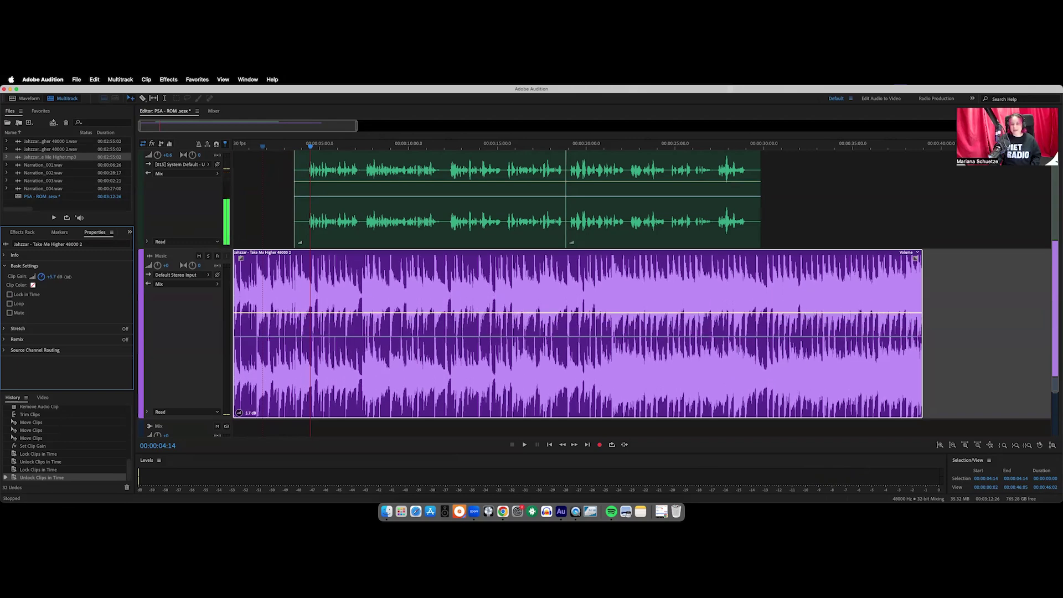
left_click_drag(67, 277, 75, 278)
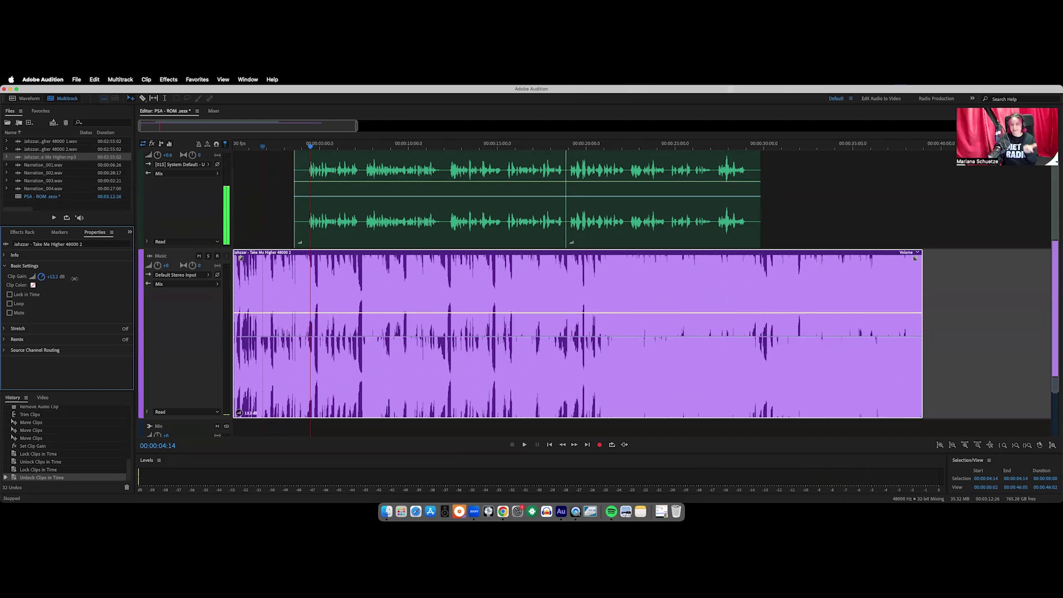
left_click_drag(74, 278, 65, 278)
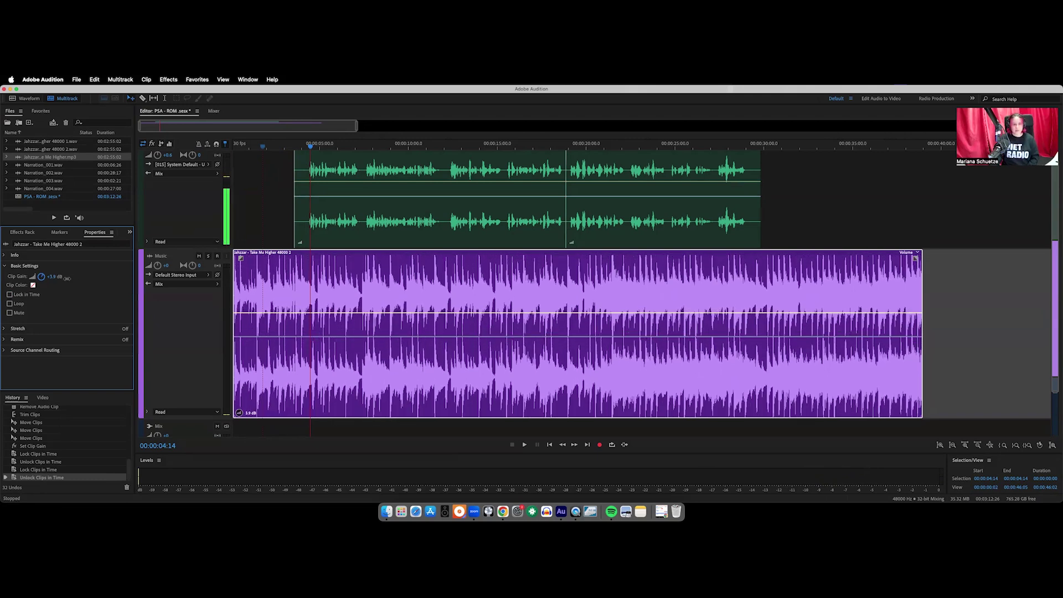
left_click_drag(65, 279, 50, 280)
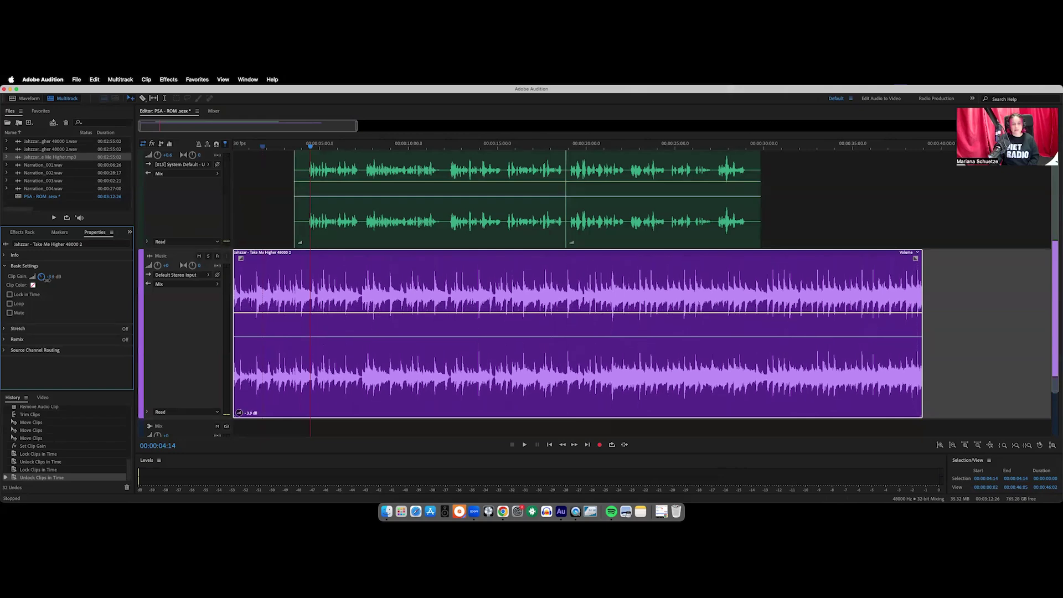
left_click_drag(48, 281, 47, 280)
left_click(55, 277)
key("BackSpace")
type("-4")
key("Return")
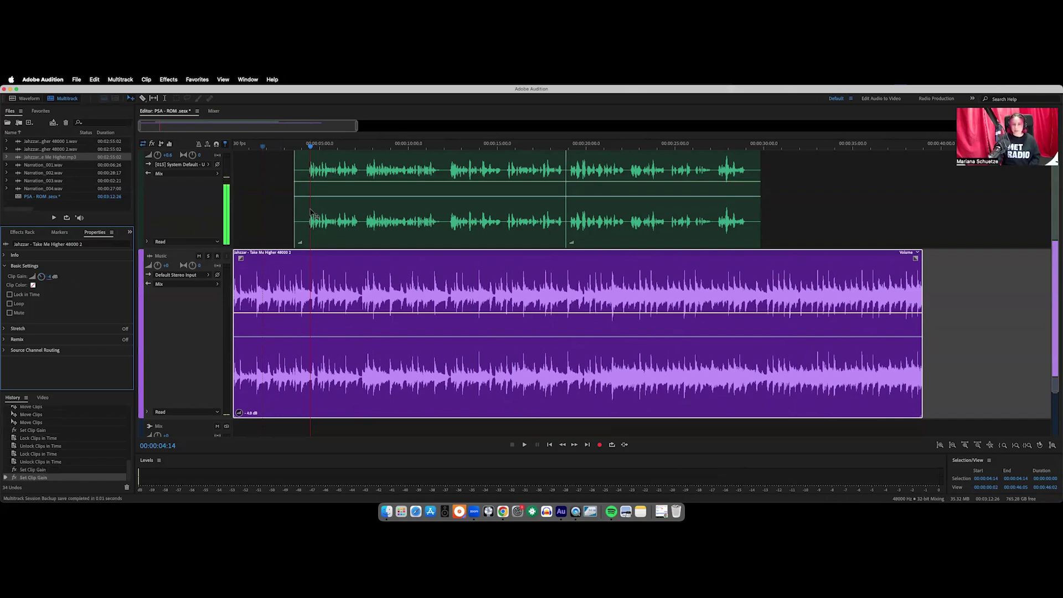
Mute the Narration track, preview the music alone, and undo the recent clip gain changes
scroll(234, 250, "up", 1)
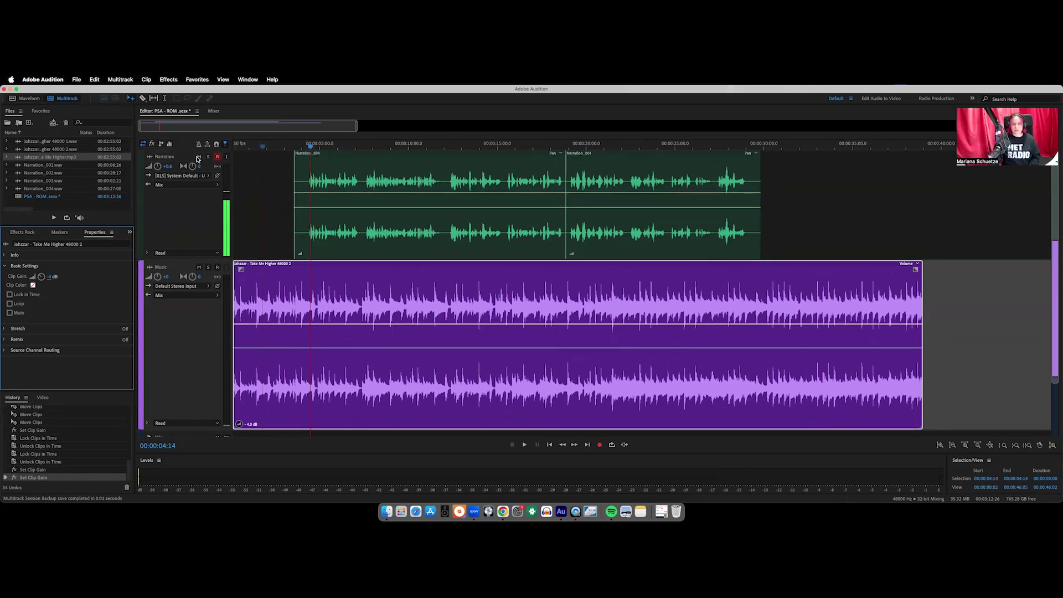
left_click(198, 157)
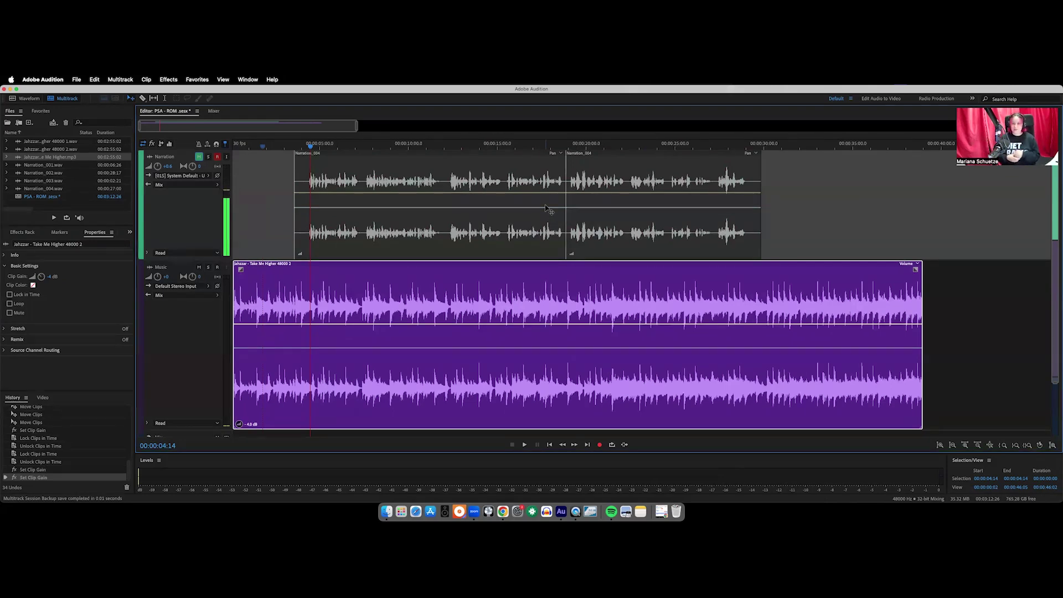
left_click(280, 148)
left_click(255, 147)
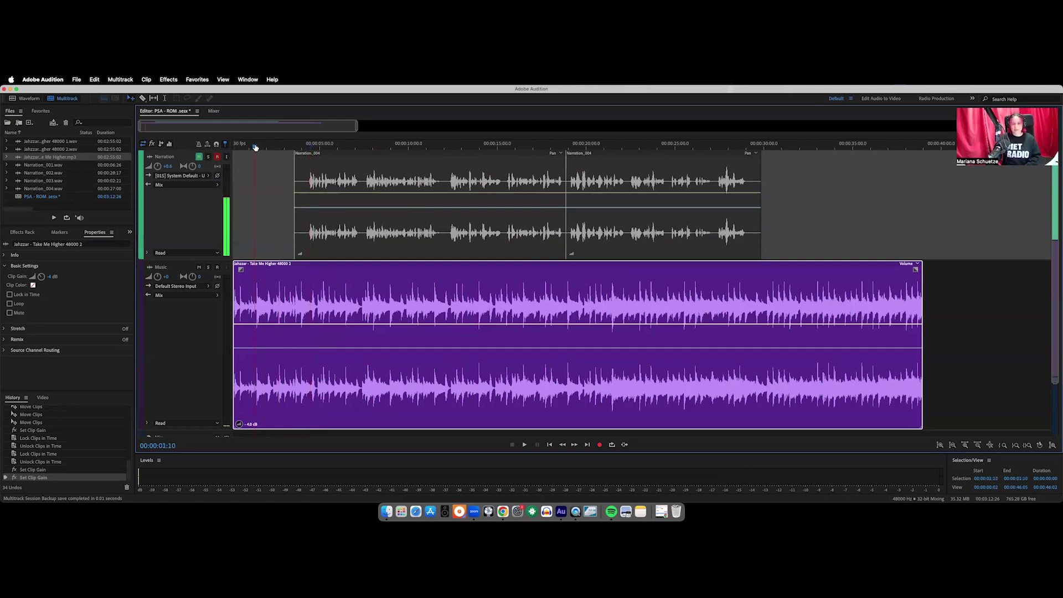
key("space")
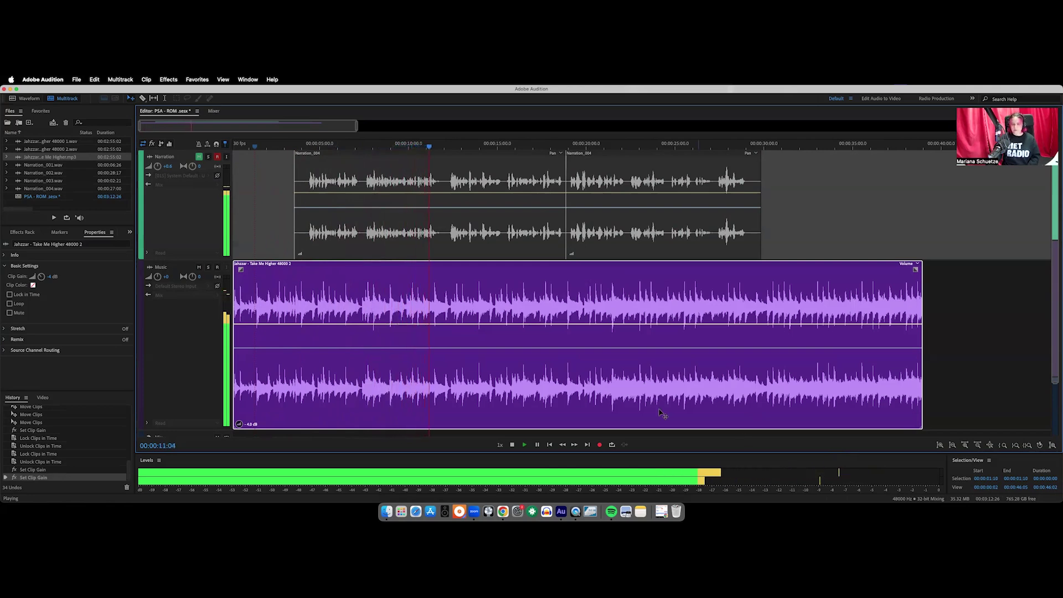
key("space")
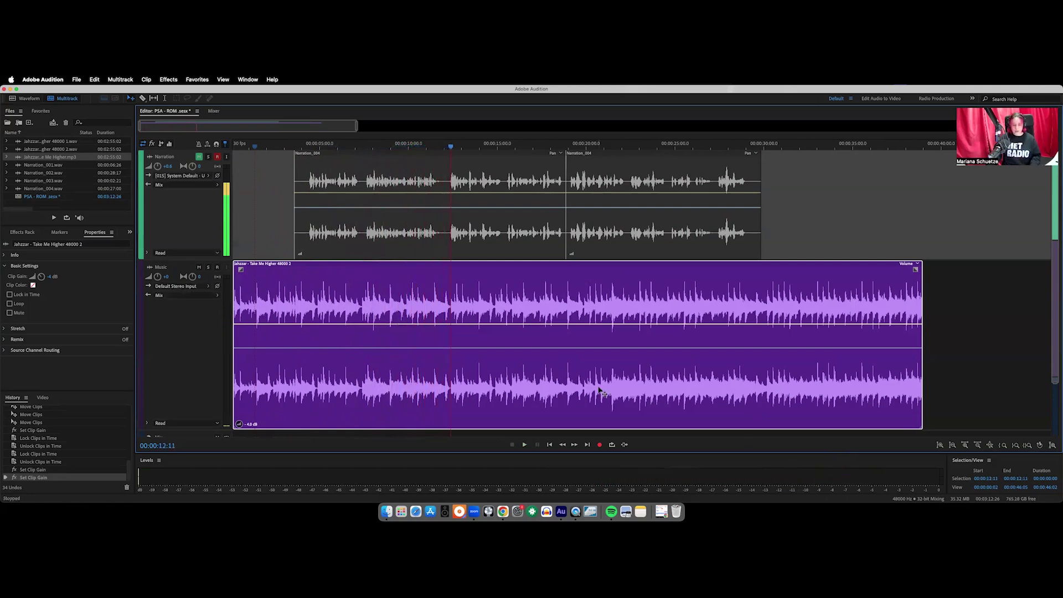
key("super+z")
key("super+z")
key("super+z")
key("super+z")
key("super+z")
key("super+z")
key("super+z")
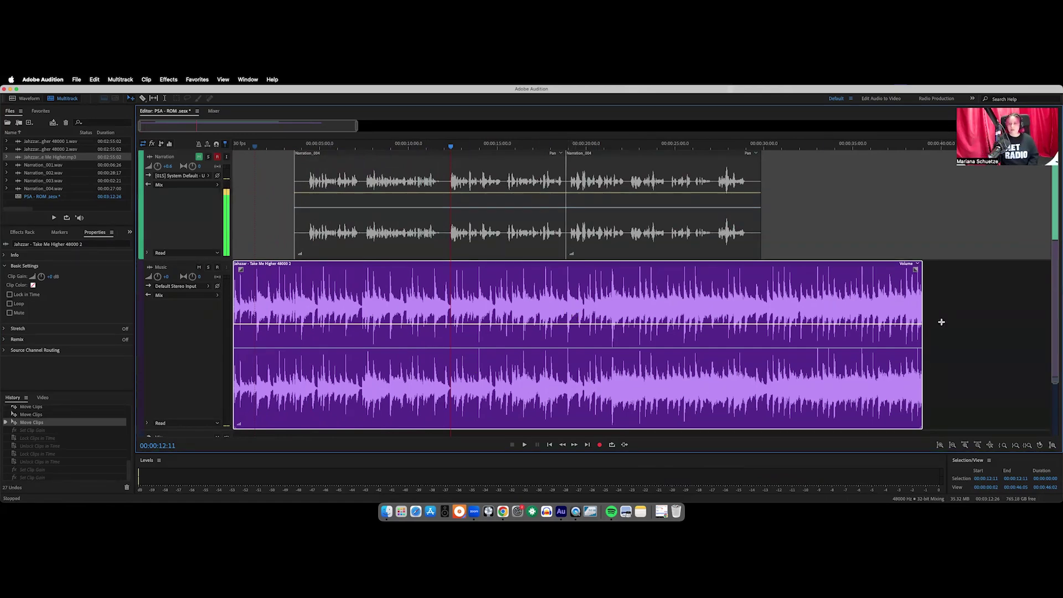
Lower the Music track volume to about -3.9 dB, preview it, and undo two narration clip moves
scroll(366, 340, "down", 1)
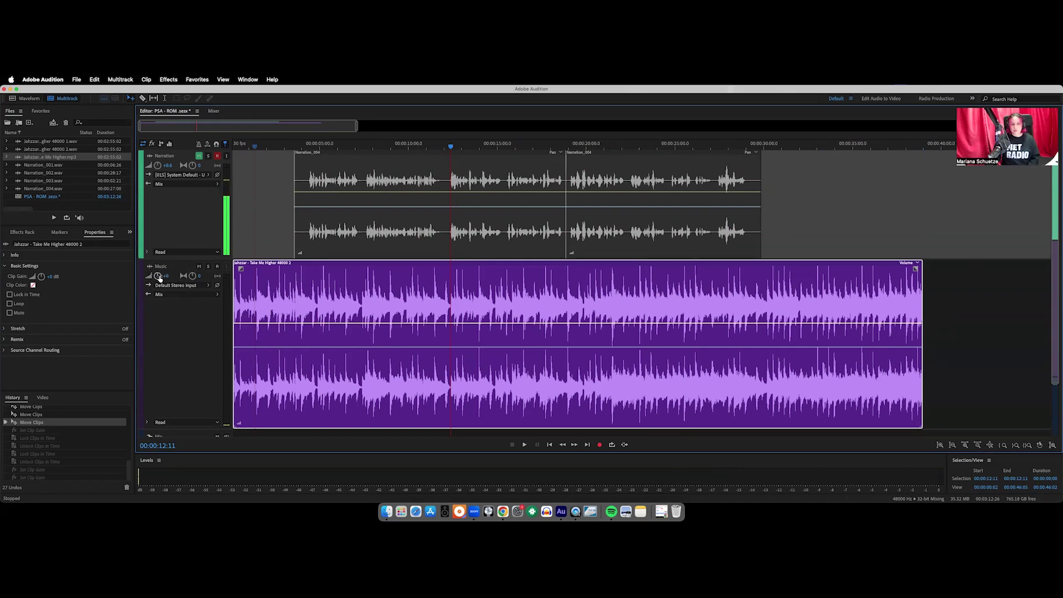
left_click_drag(159, 275, 159, 277)
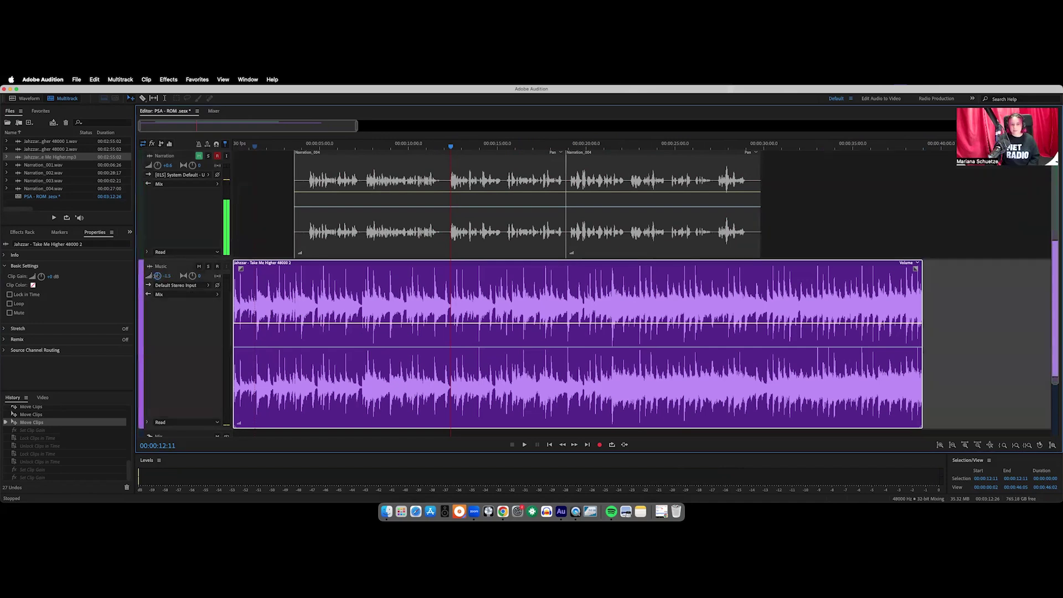
left_click_drag(158, 277, 159, 278)
left_click(265, 147)
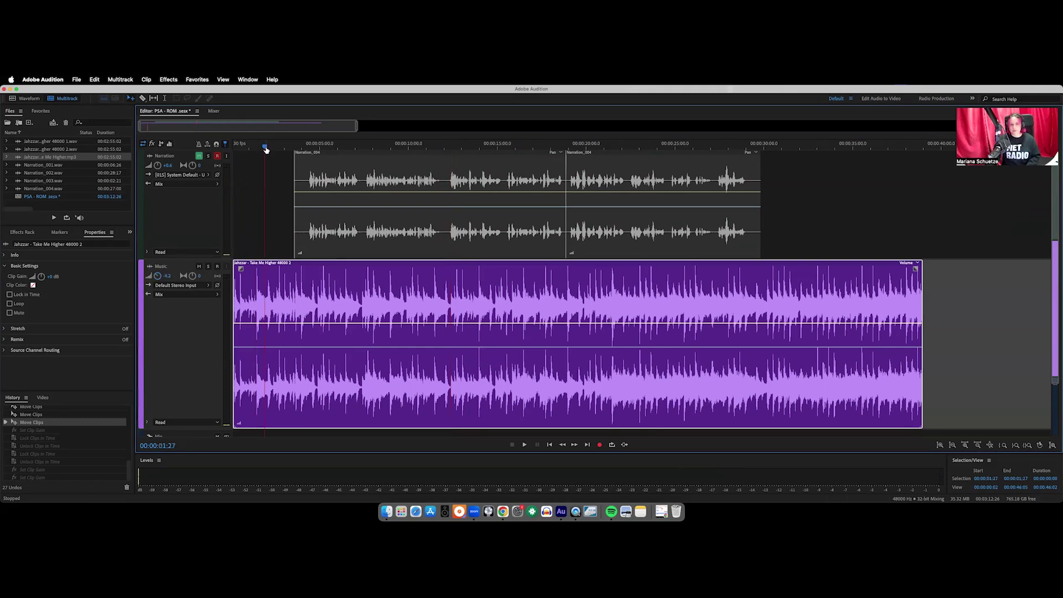
key("space")
key("space")
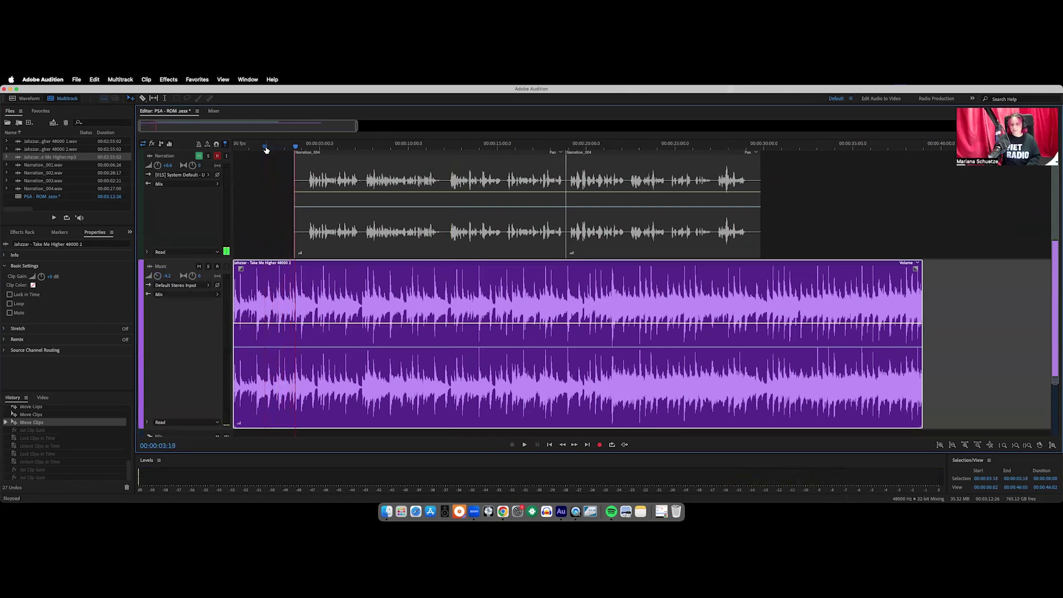
key("super+z")
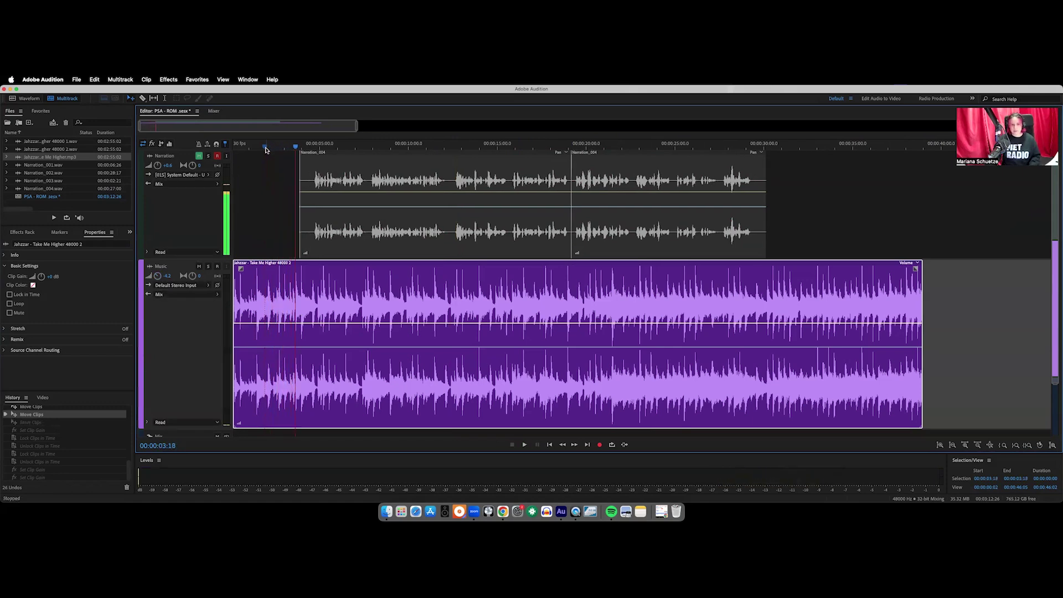
key("super+z")
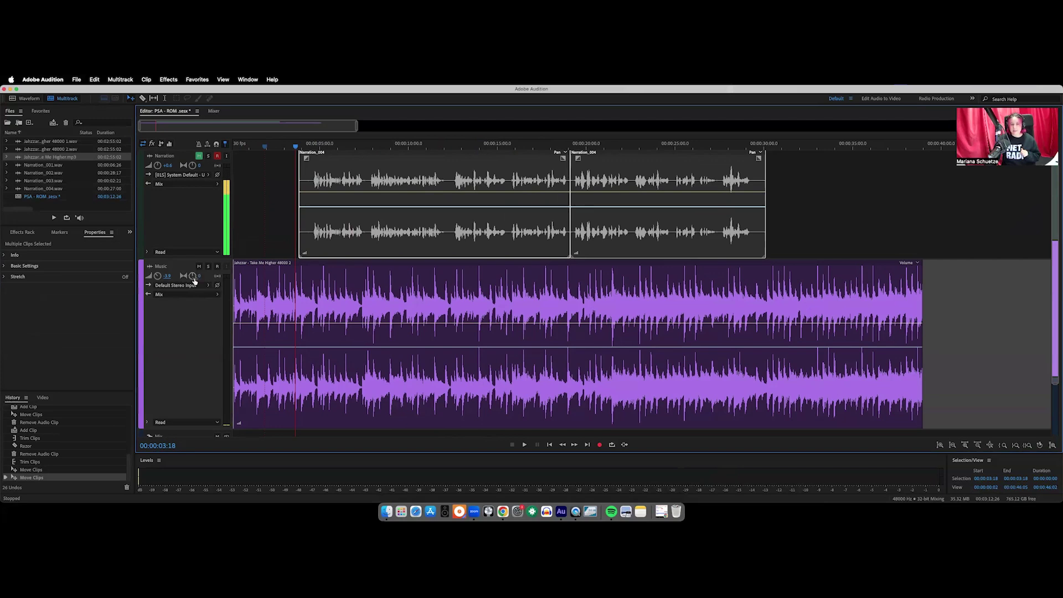
Select the Music track volume, the Mix track and the music clip, then switch to the Move Tool
mouse_move(190, 280)
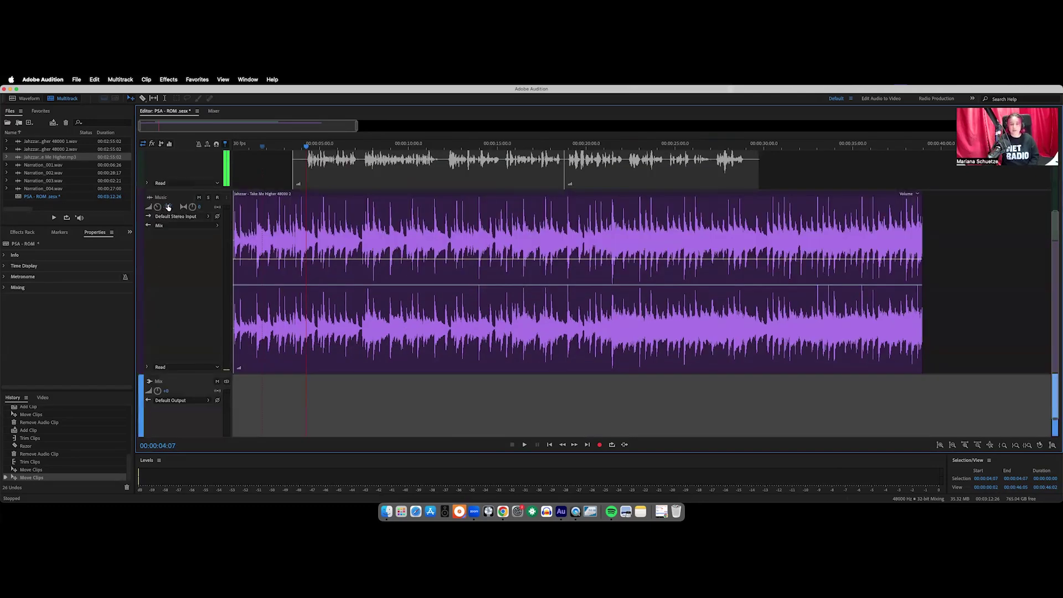
left_click(169, 207)
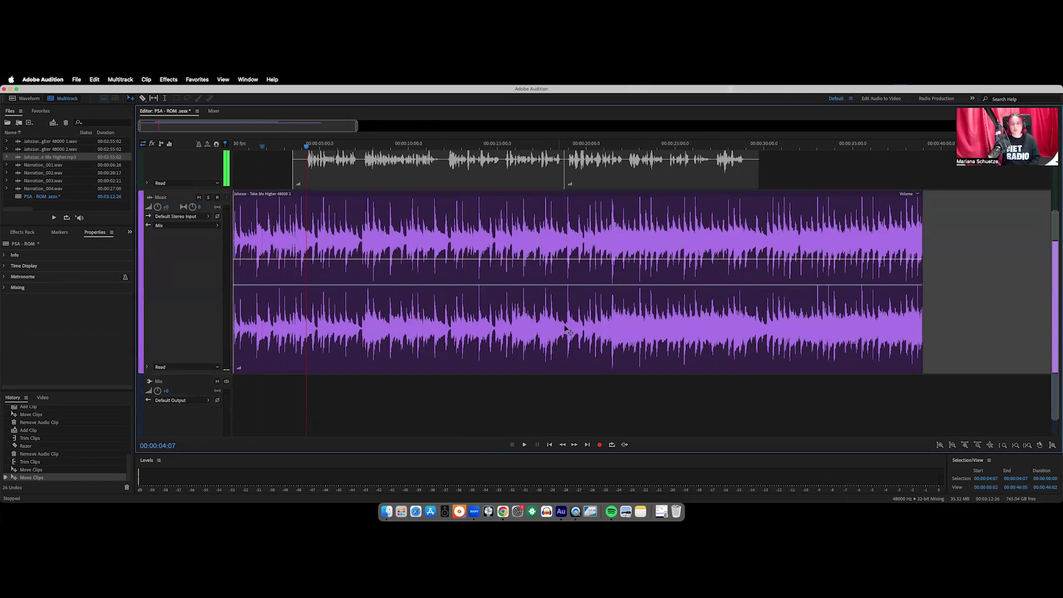
left_click(424, 384)
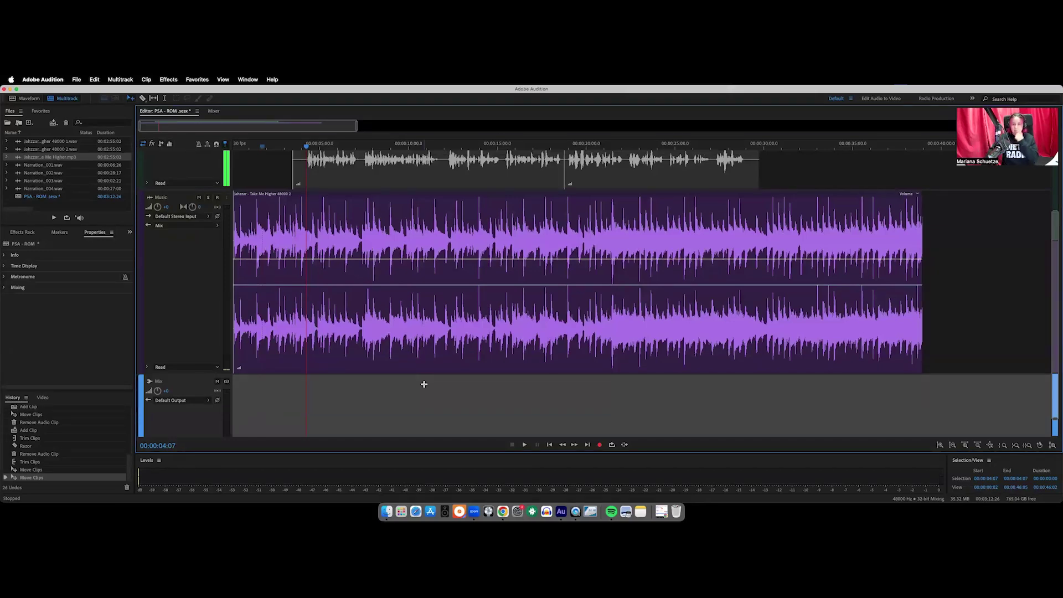
scroll(424, 384, "down", 1)
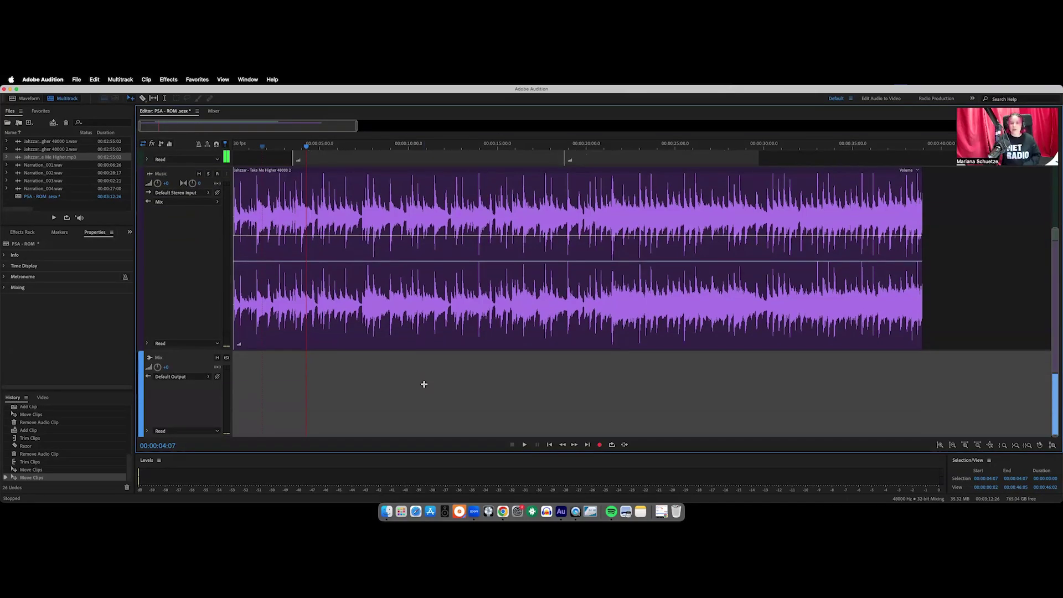
scroll(692, 321, "up", 4)
scroll(676, 324, "down", 2)
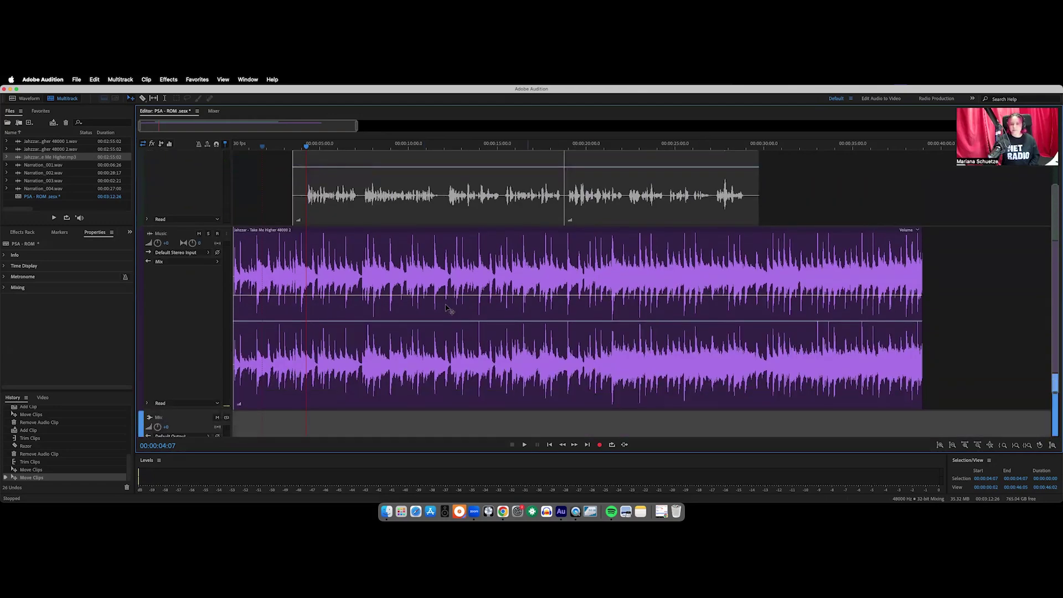
left_click(419, 303)
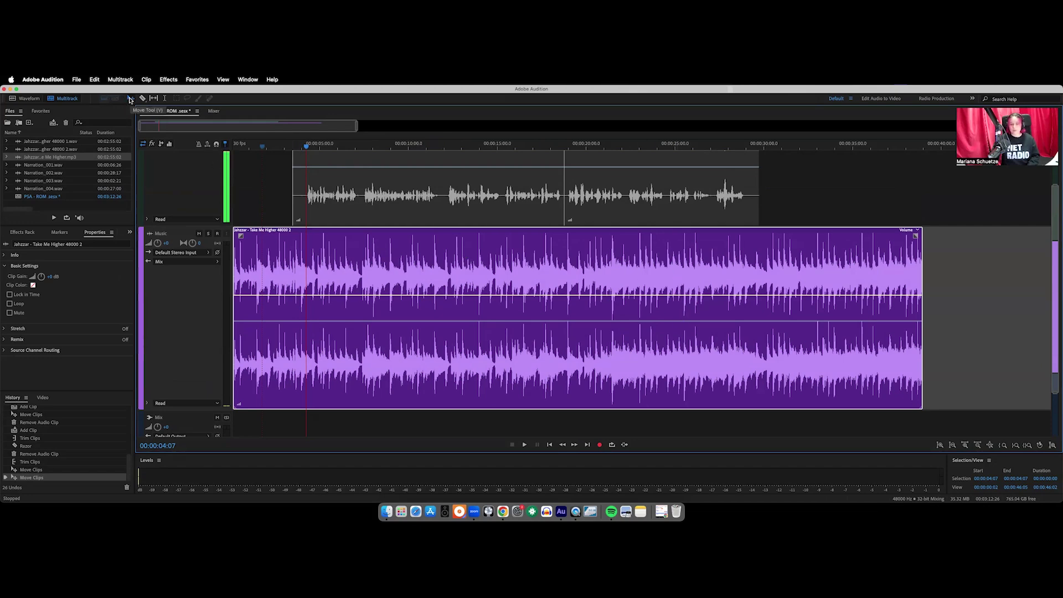
left_click(131, 99)
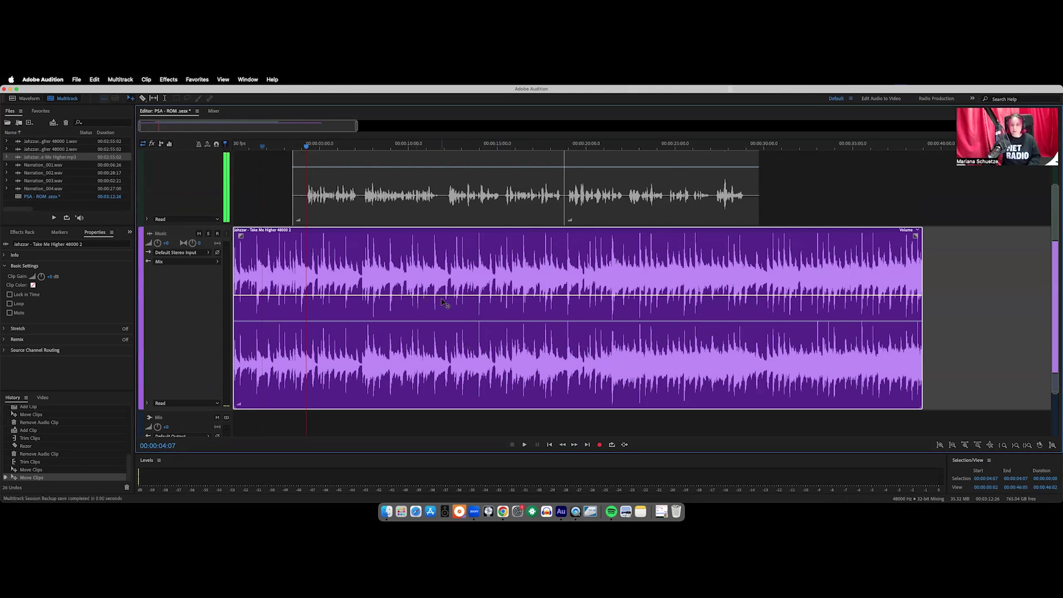
Lower the Take Me Higher music clip's volume line and play from about 2 s to hear it
left_click_drag(443, 297, 430, 320)
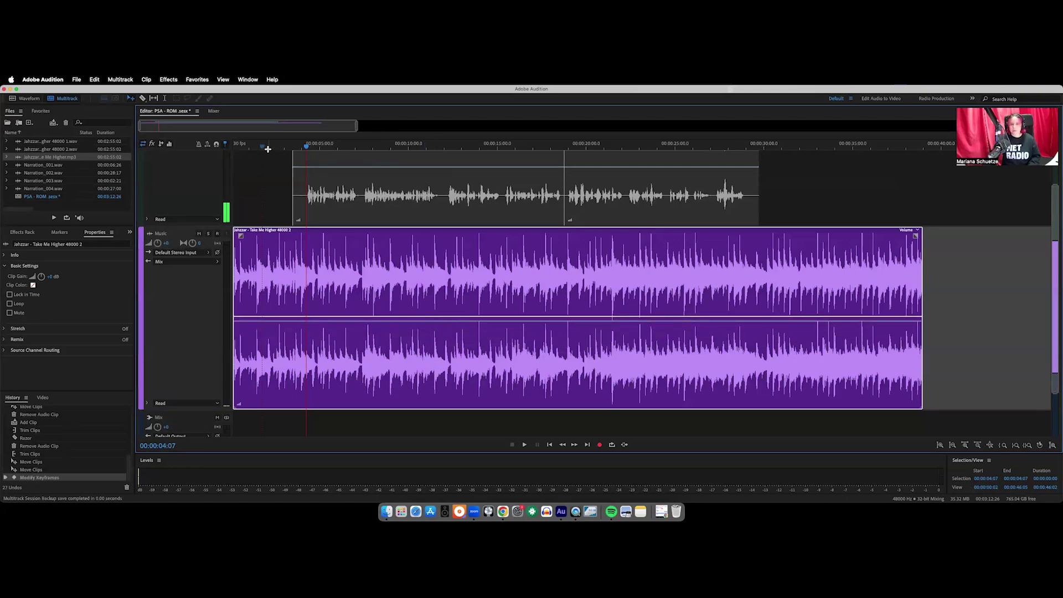
left_click(268, 147)
key("space")
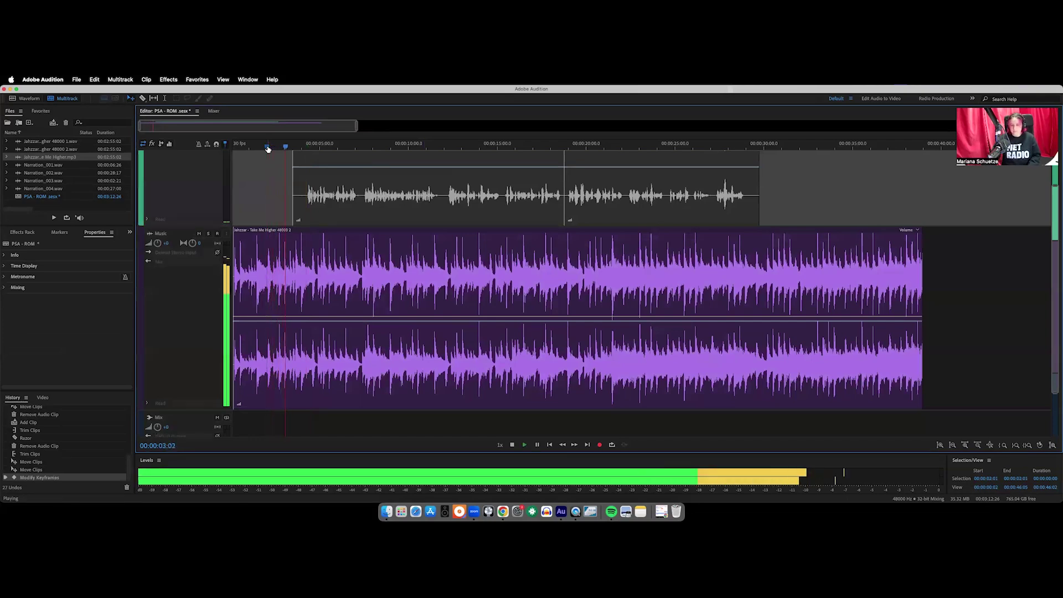
key("space")
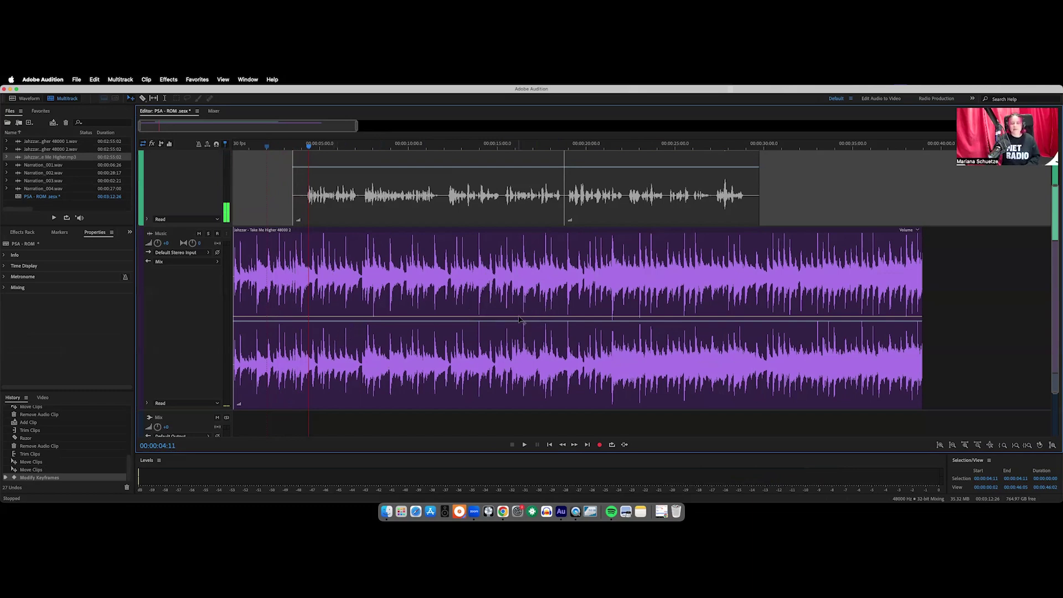
With the Music clip selected, unmute Narration and play the mix from about 3 s
left_click(350, 327)
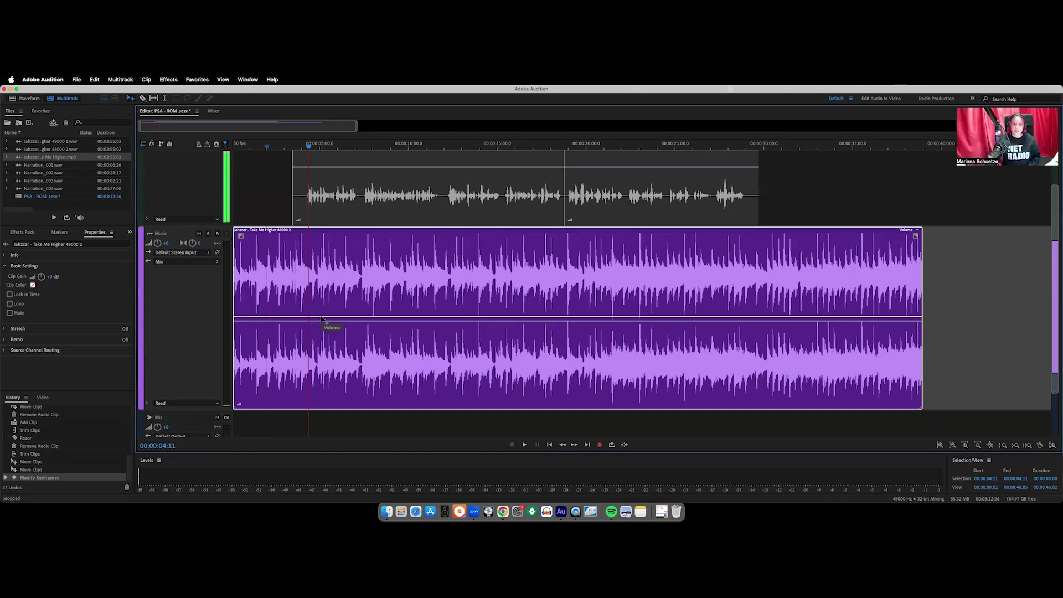
scroll(303, 232, "up", 3)
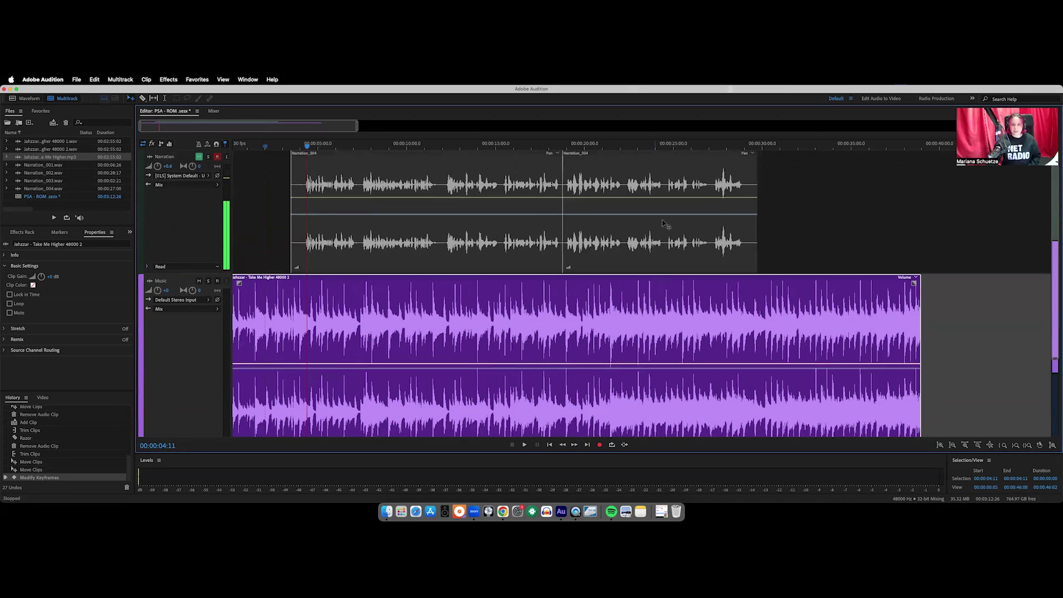
left_click(200, 157)
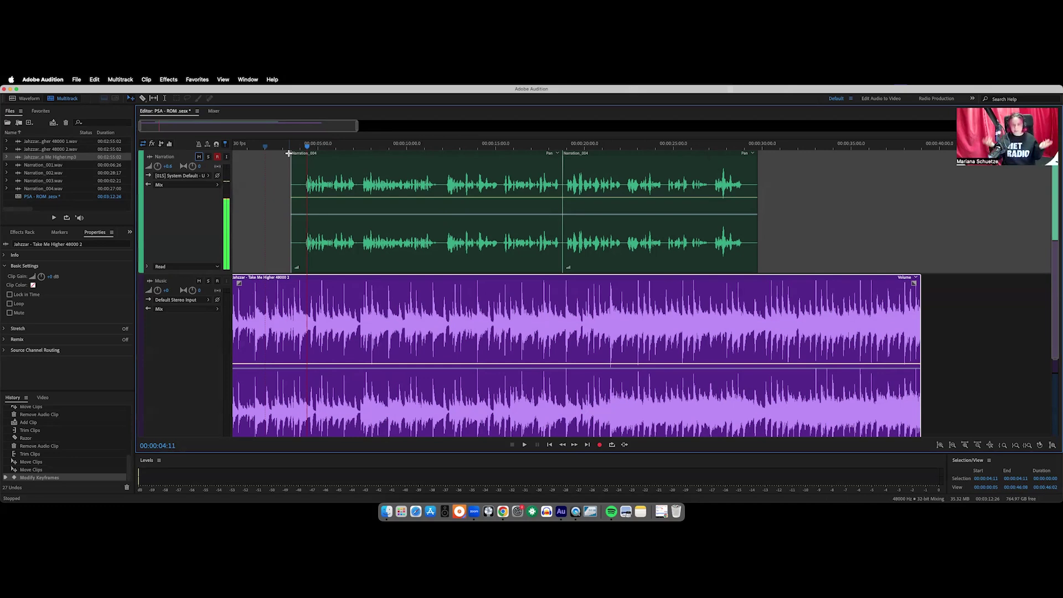
left_click(288, 146)
key("space")
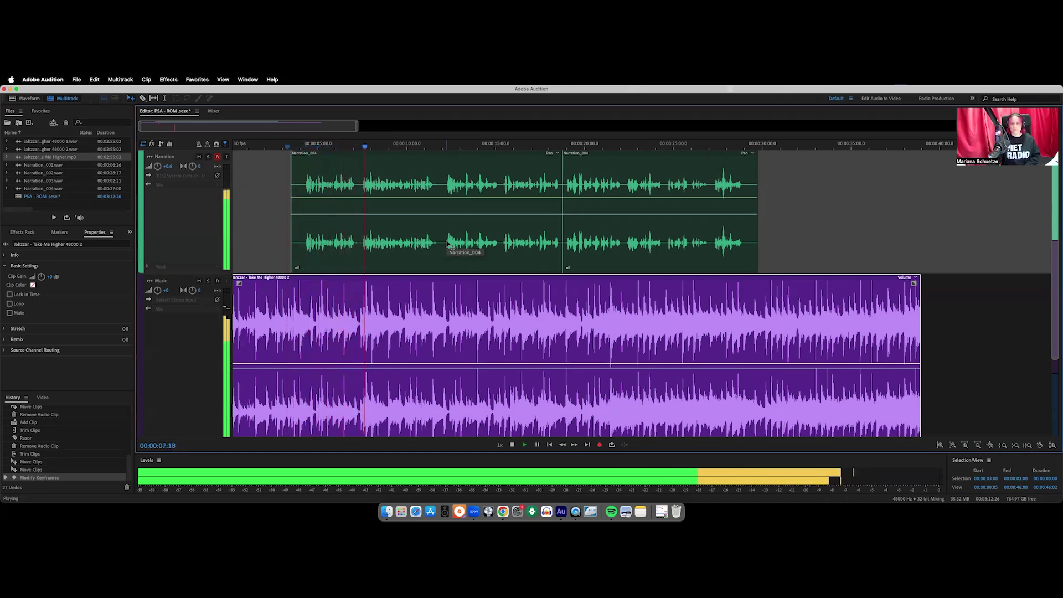
key("space")
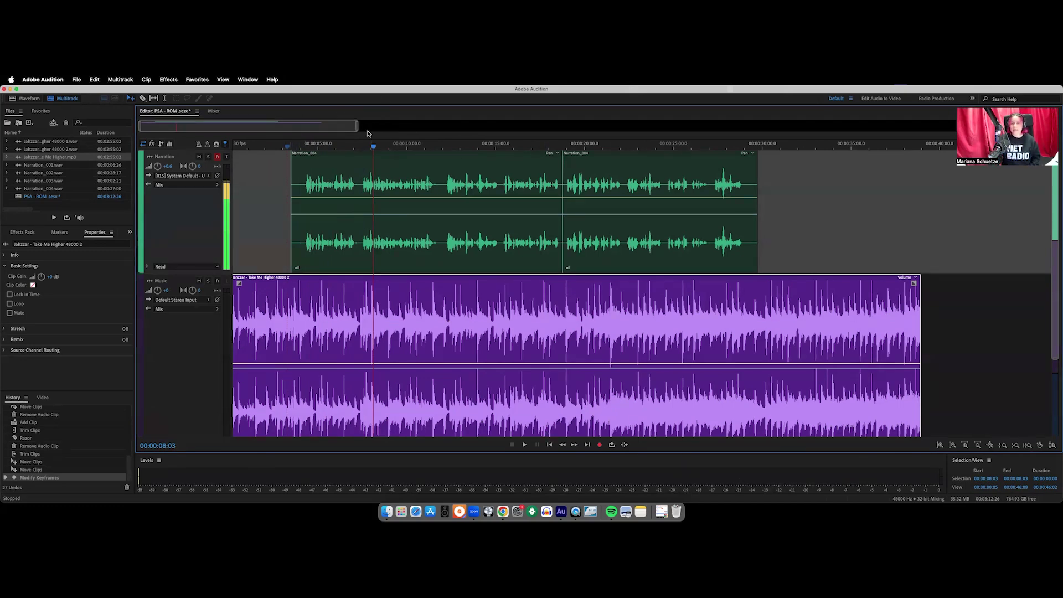
Zoom out to the whole session and draw a roughly nine-second fade-in on the Music clip
left_click_drag(325, 123, 289, 124)
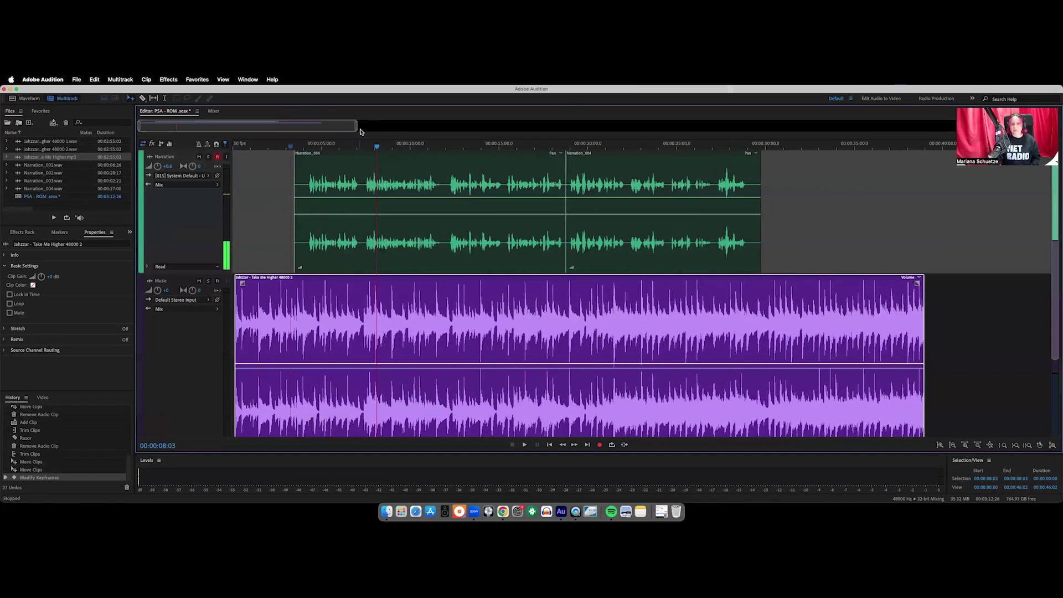
left_click_drag(356, 126, 331, 135)
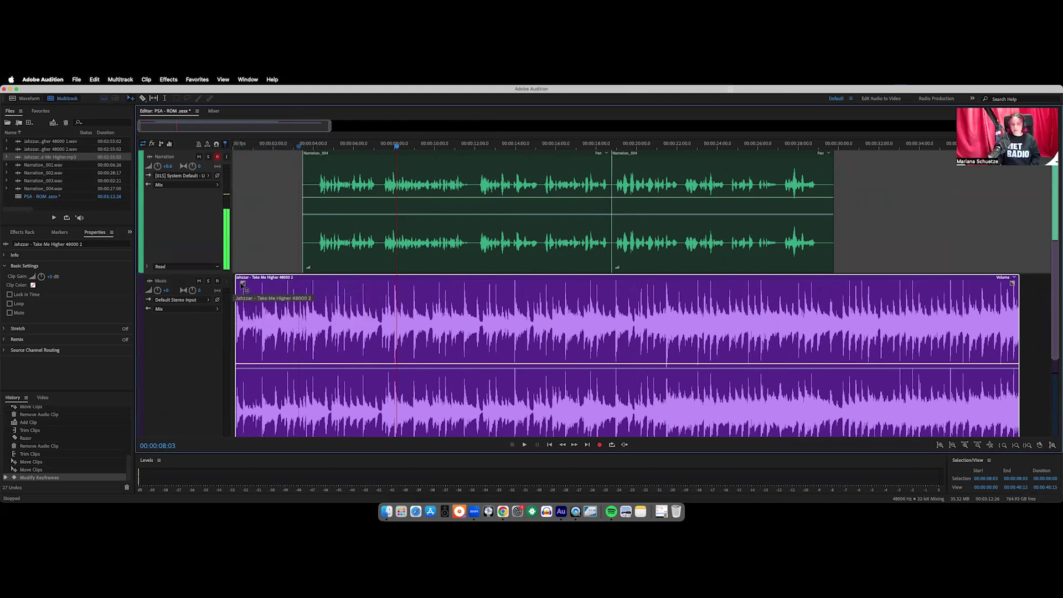
left_click(242, 285)
mouse_move(242, 285)
left_mouse_down()
mouse_move(371, 317)
mouse_move(311, 281)
mouse_move(427, 289)
left_mouse_up()
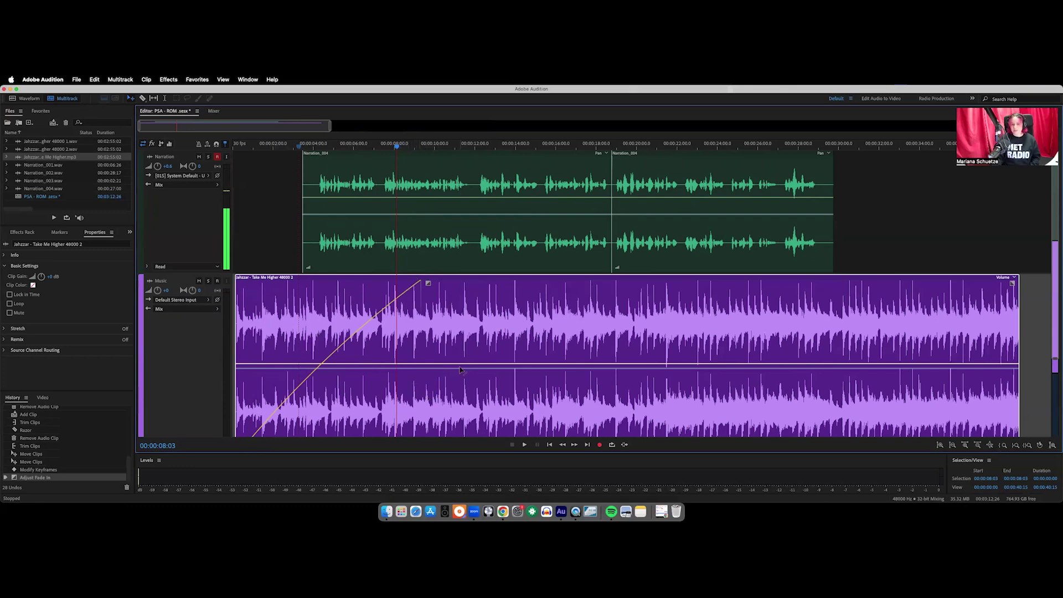
Undo the long music fade-in and play the session from the beginning
scroll(368, 395, "down", 3)
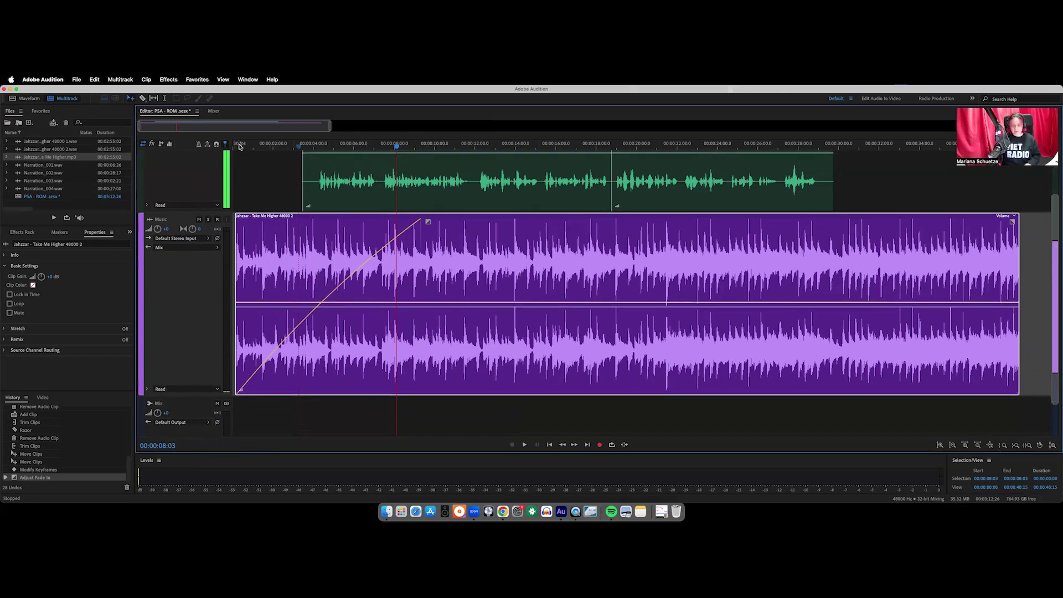
key("super+z")
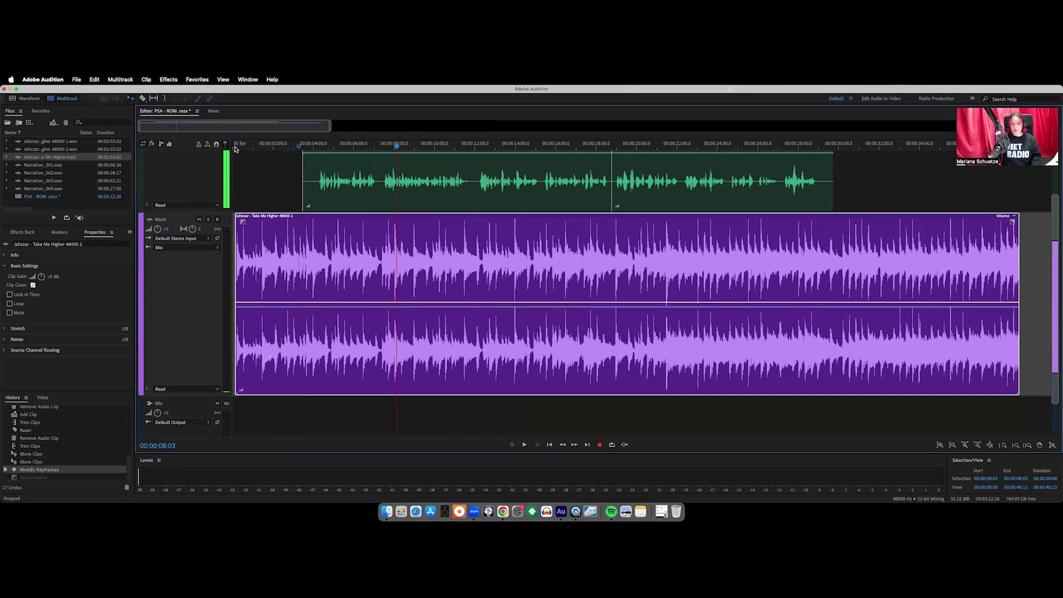
left_click(234, 148)
key("space")
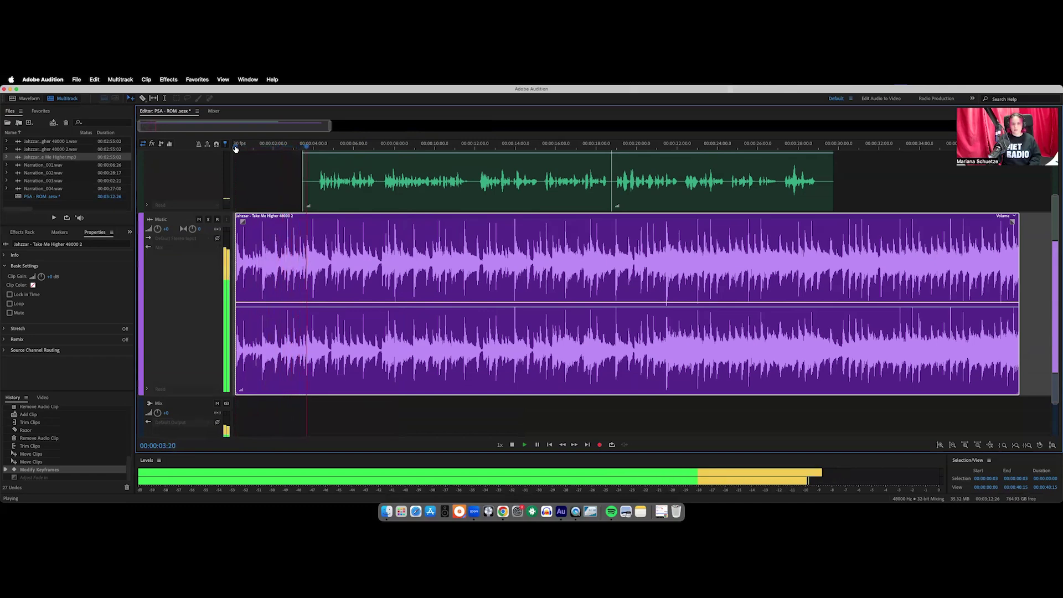
key("space")
Redraw a shorter music fade-in, audition it, then shorten it to under four seconds
left_click_drag(242, 223, 331, 222)
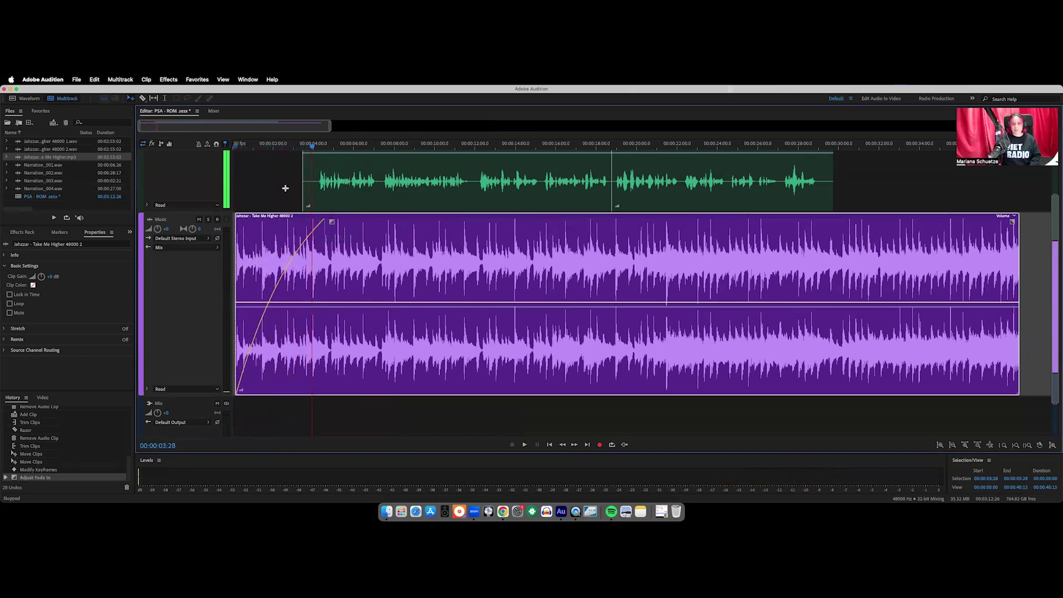
left_click(236, 147)
key("space")
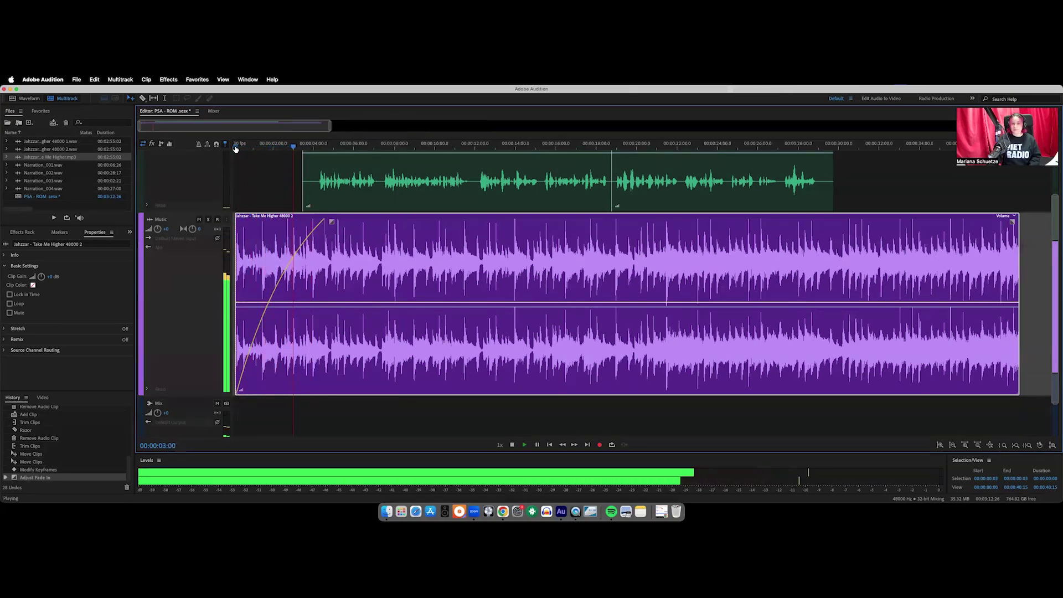
key("space")
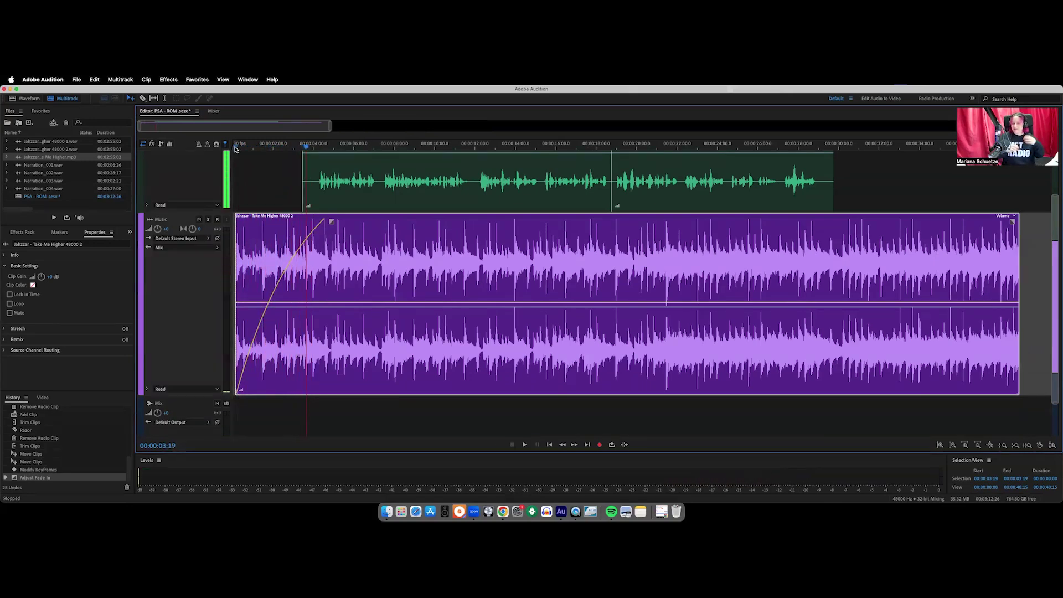
left_click_drag(331, 221, 311, 221)
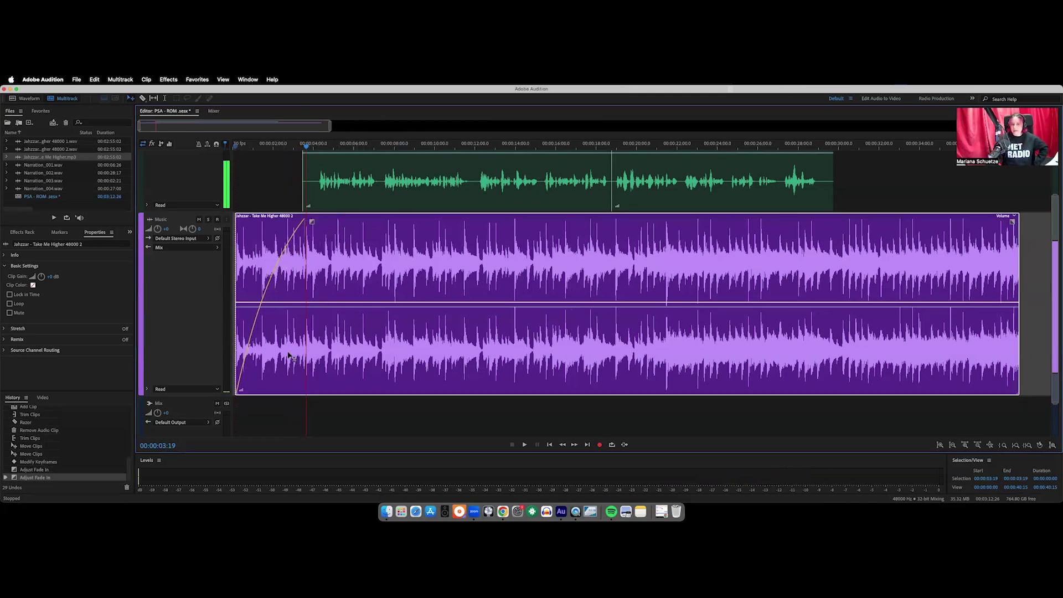
Add music volume keyframes, lower one to -10.6 dB, and shift the narration clips to about 2 s
left_click(287, 305)
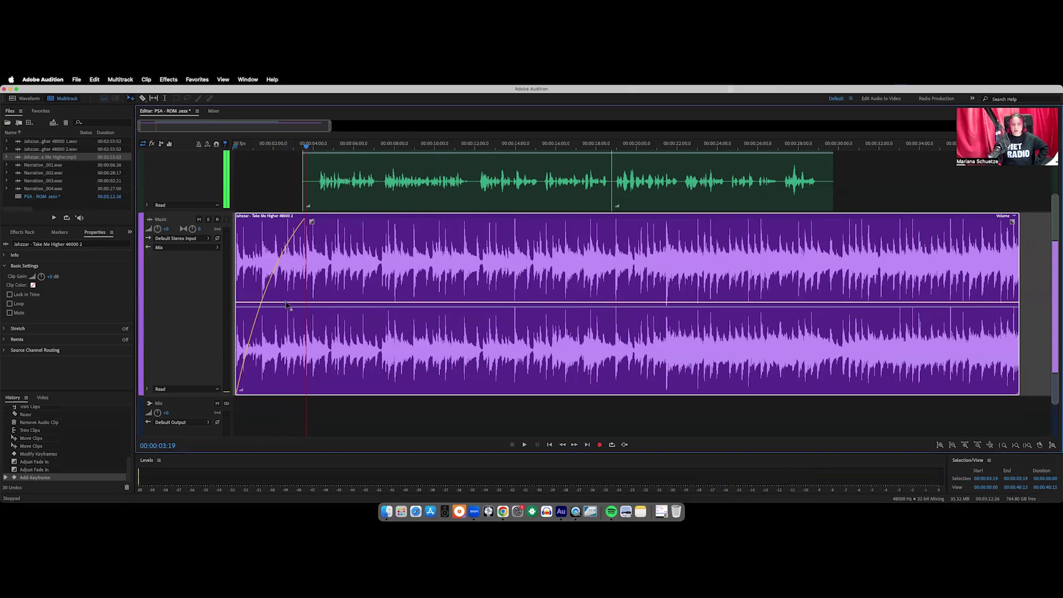
mouse_move(285, 304)
left_click(293, 304)
mouse_move(293, 305)
left_mouse_down()
mouse_move(301, 352)
mouse_move(298, 285)
mouse_move(297, 305)
left_mouse_up()
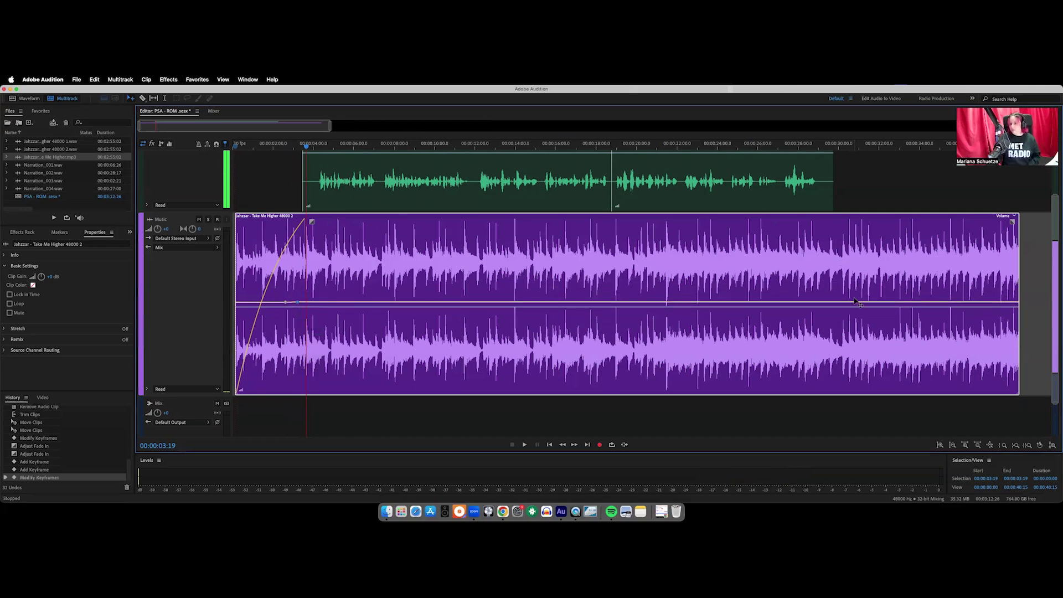
left_click(823, 303)
mouse_move(298, 302)
left_mouse_down()
mouse_move(321, 365)
mouse_move(323, 326)
mouse_move(302, 302)
left_mouse_up()
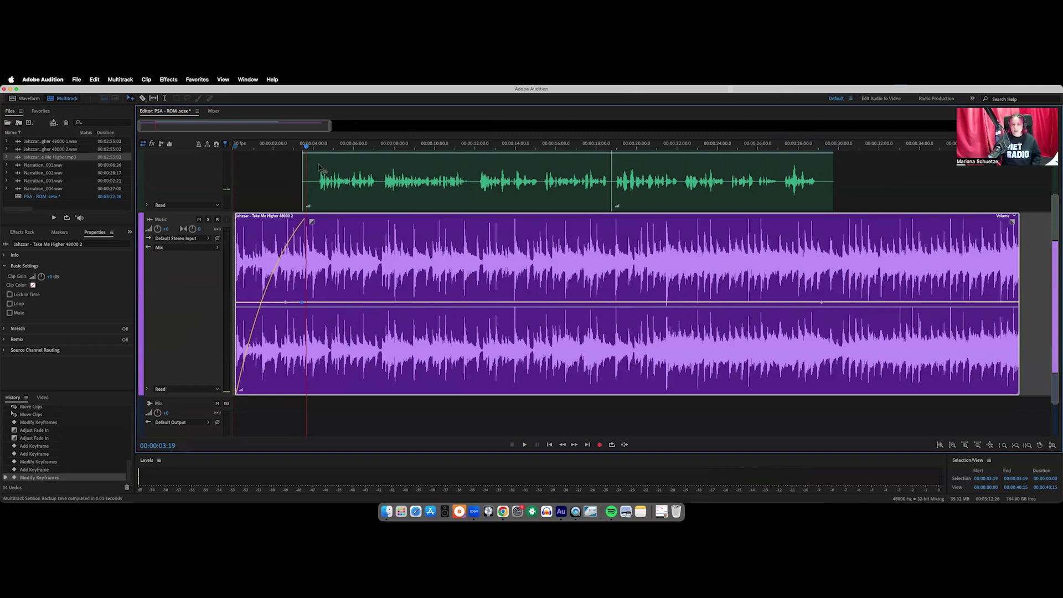
left_click_drag(850, 167, 304, 182)
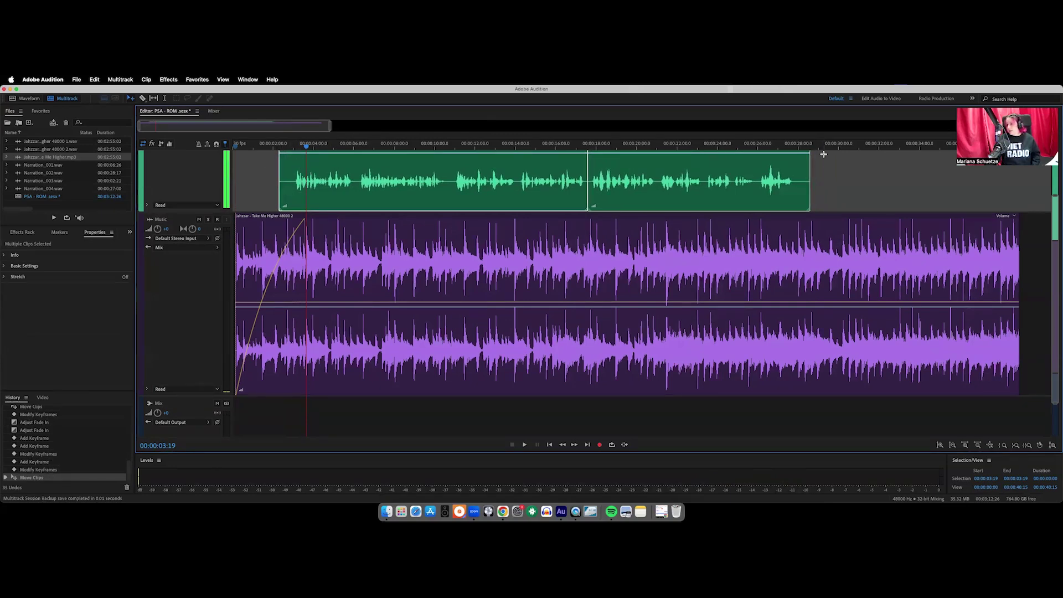
Trim the end of the last narration clip and shorten the music fade-in to almost nothing
left_click_drag(807, 164, 794, 169)
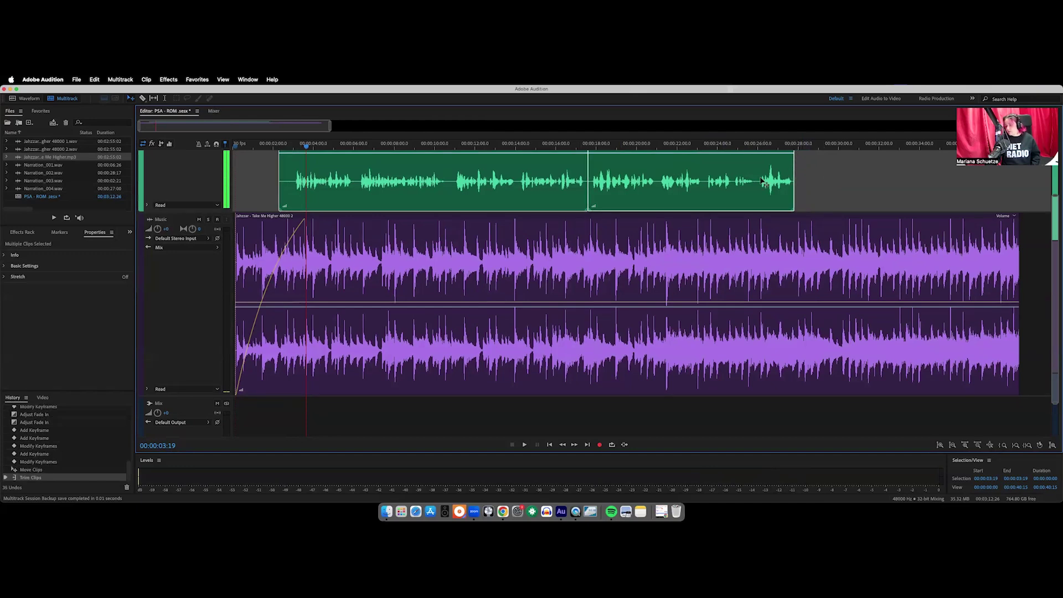
left_click(343, 221)
left_click_drag(311, 222, 264, 221)
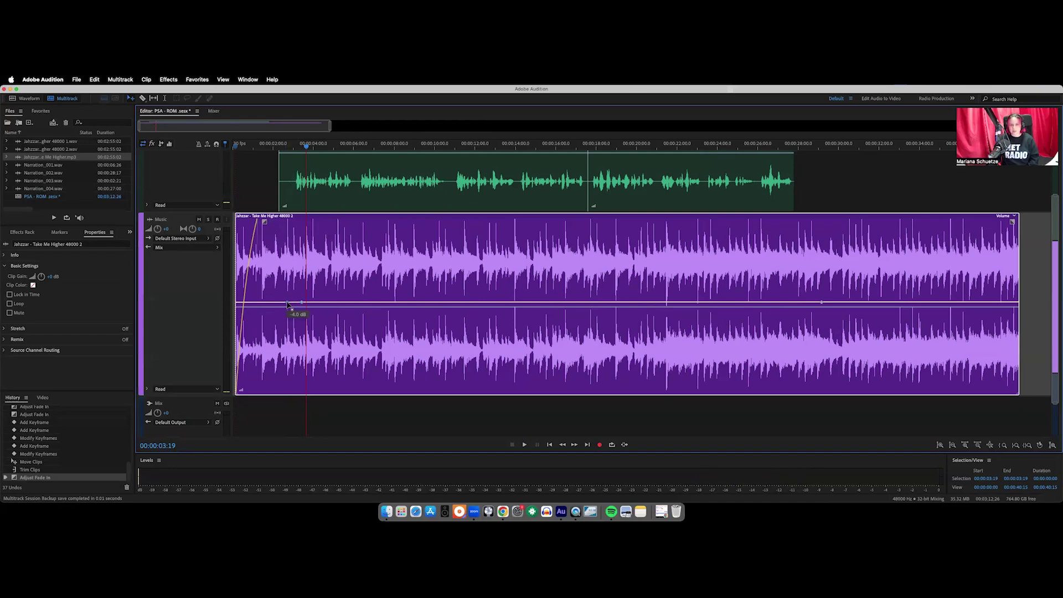
Shape the music envelope to dip to -9.6 dB under the narration, rising again near the end
left_click_drag(294, 304, 299, 303)
left_click(299, 305)
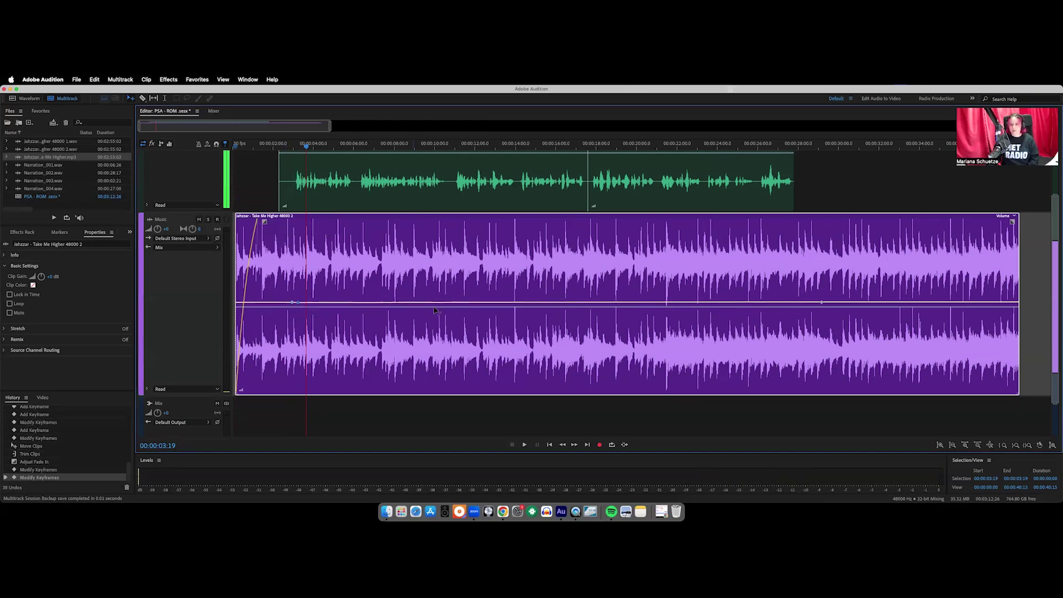
left_click(821, 304)
mouse_move(304, 304)
left_mouse_down()
mouse_move(325, 313)
mouse_move(551, 313)
mouse_move(565, 357)
mouse_move(559, 381)
mouse_move(564, 368)
mouse_move(343, 286)
mouse_move(310, 315)
mouse_move(302, 304)
left_mouse_up()
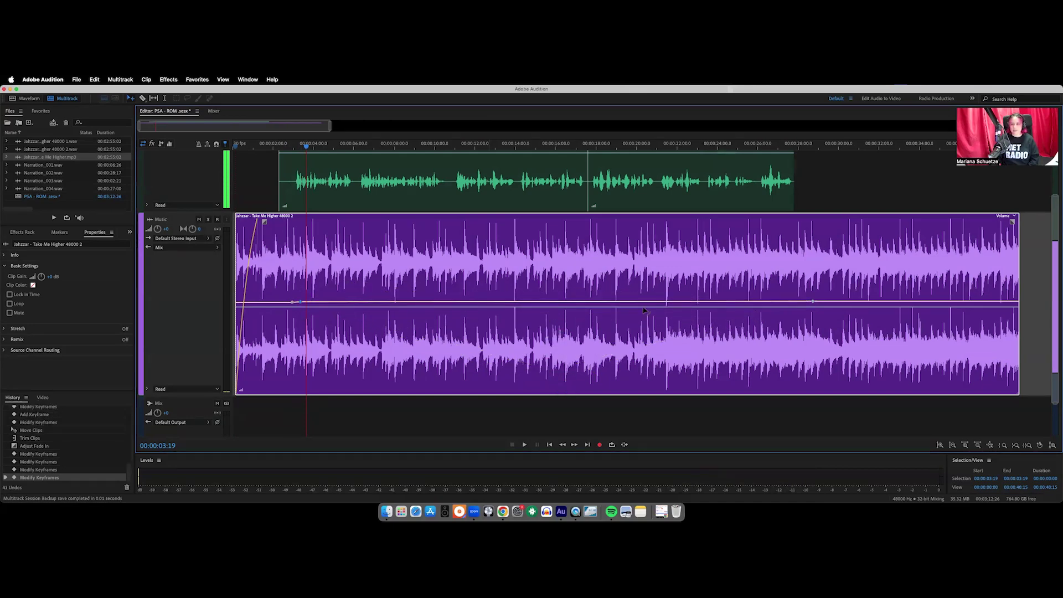
left_click(807, 302)
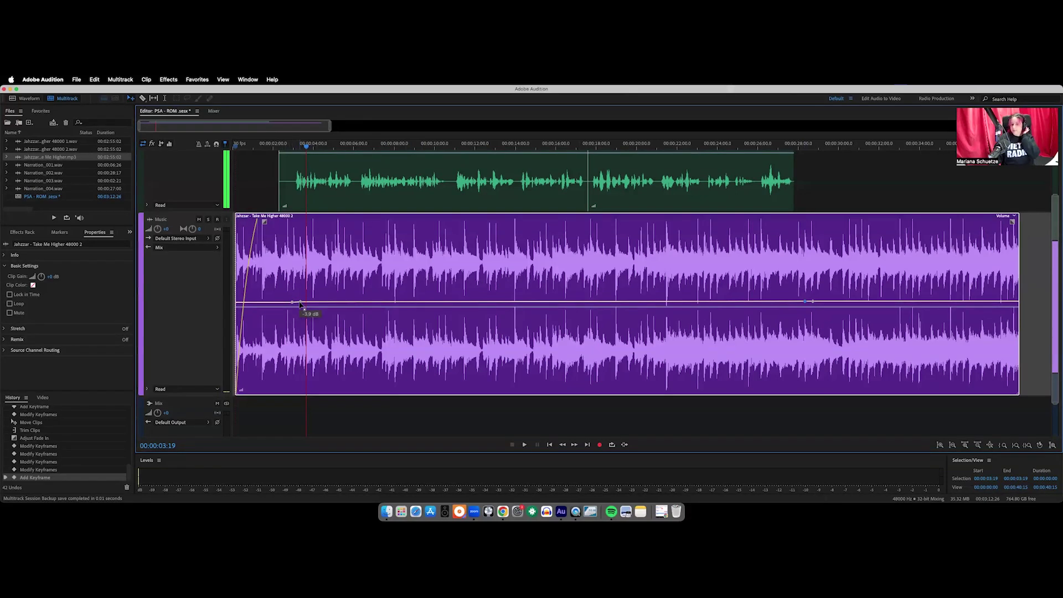
mouse_move(300, 304)
left_mouse_down()
mouse_move(301, 331)
mouse_move(303, 321)
left_mouse_up()
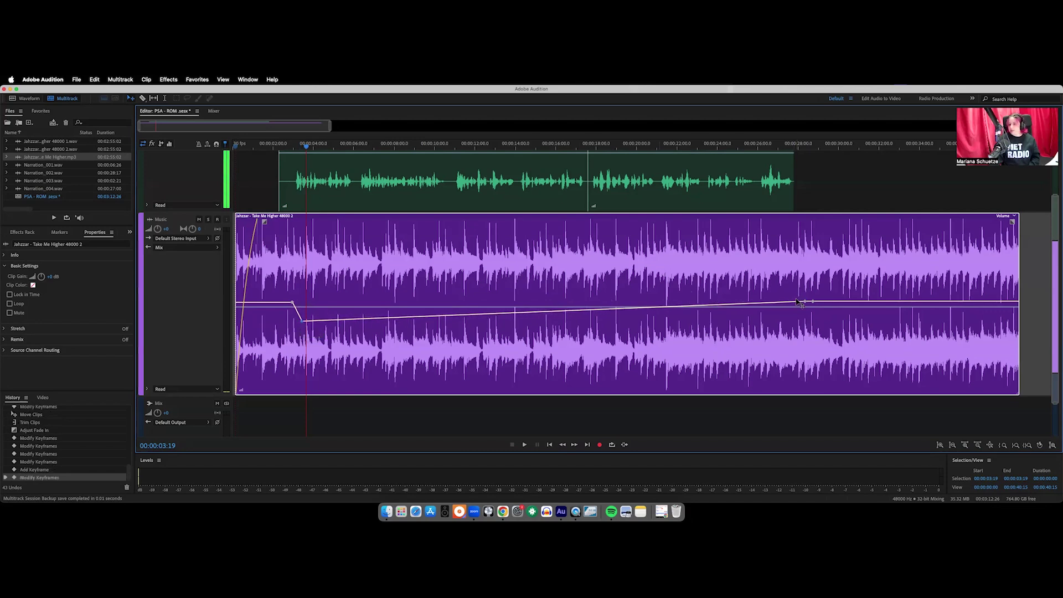
left_click_drag(806, 303, 807, 320)
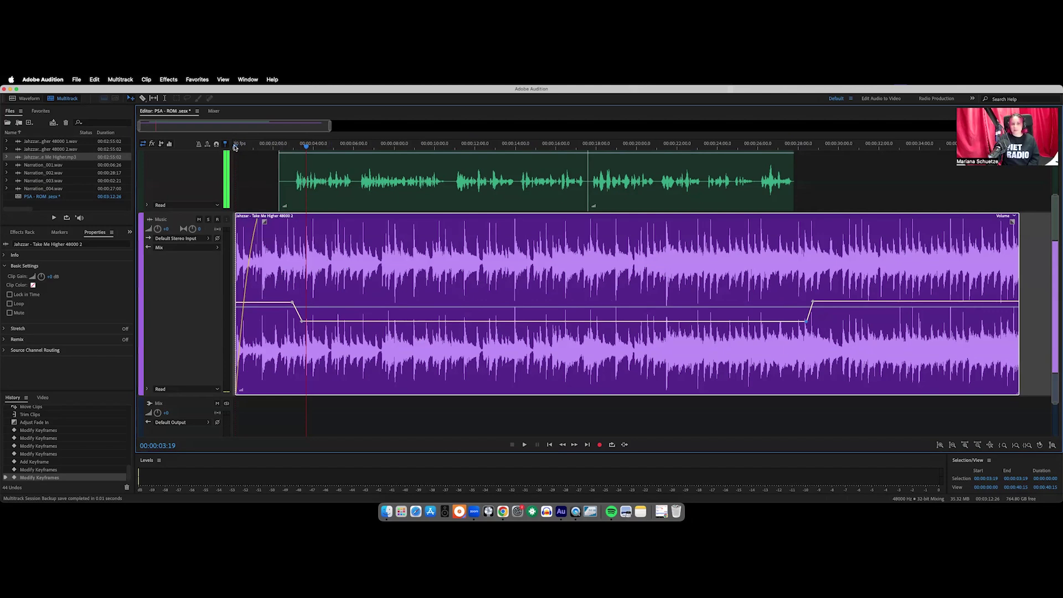
Play the ducked mix from the session start
left_click(235, 147)
key("space")
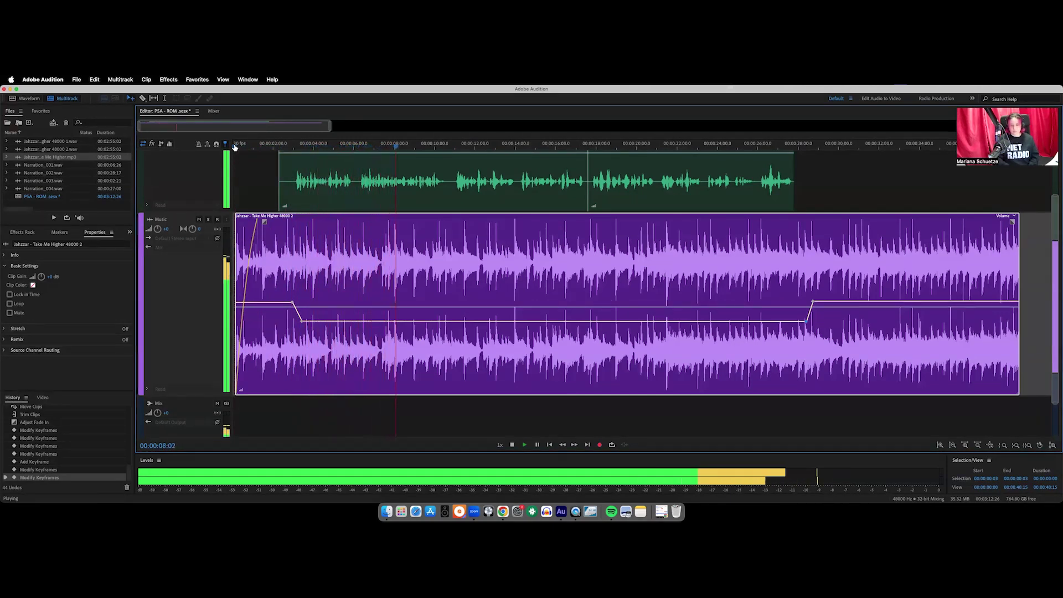
key("space")
scroll(556, 251, "up", 2)
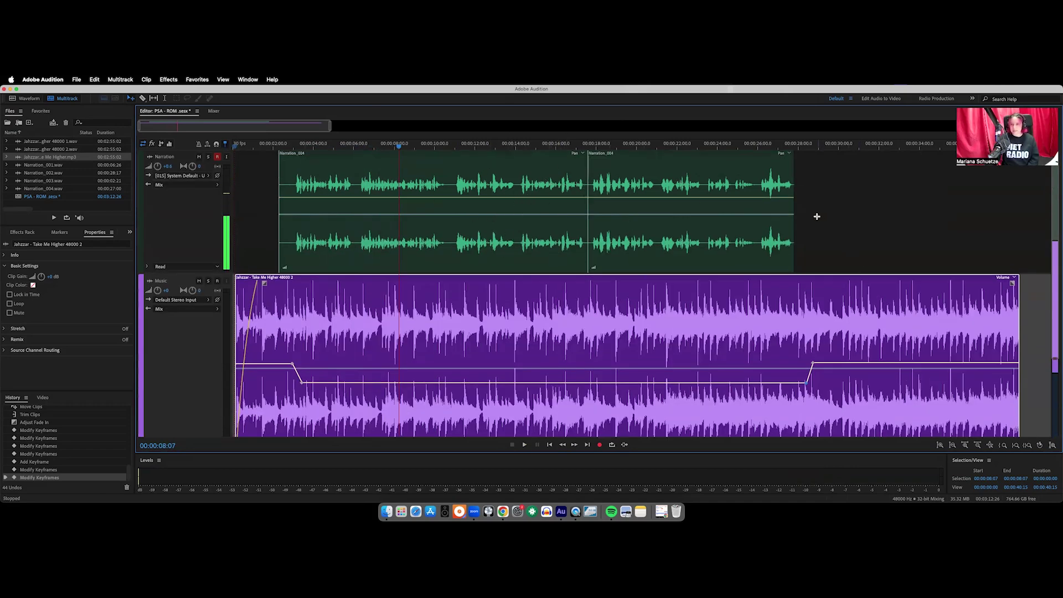
Raise the Narration track volume to +2.7 dB, undoing a stray clip envelope change
left_click(775, 216)
left_click(260, 194)
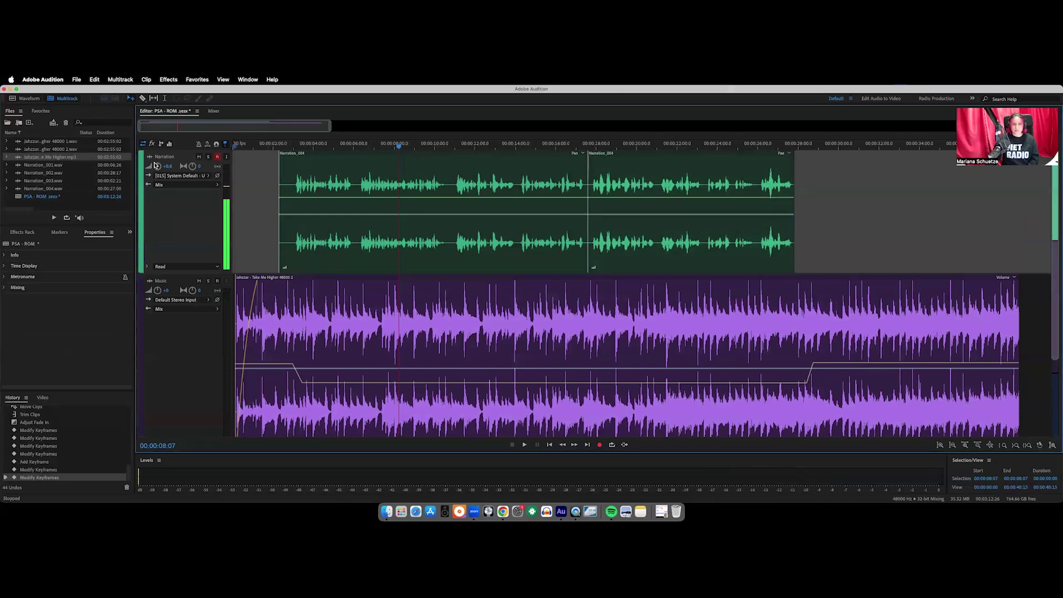
left_click_drag(160, 169, 163, 168)
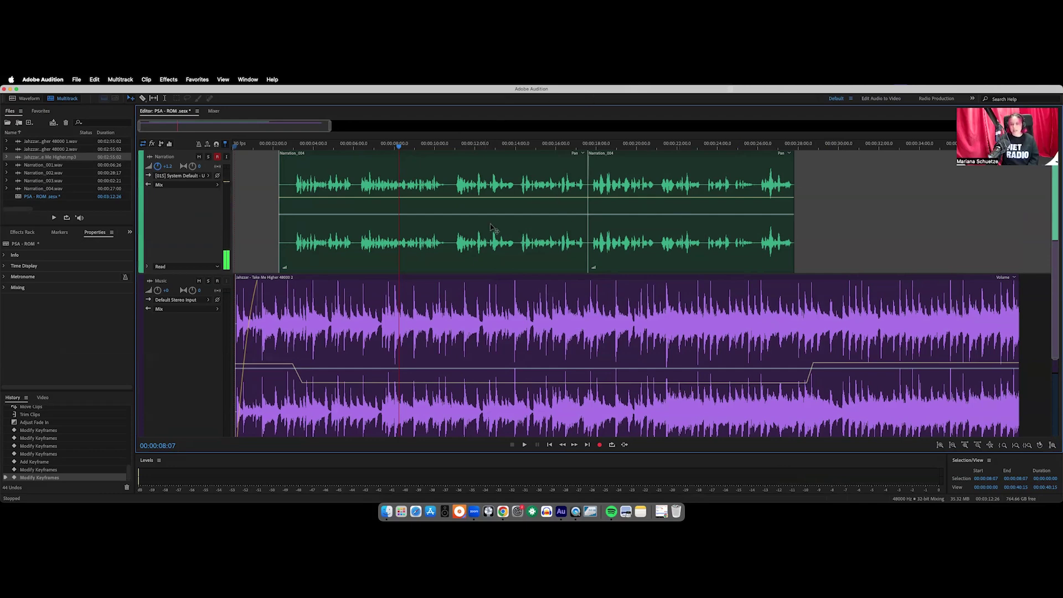
left_click_drag(427, 198, 423, 207)
key("super+z")
left_click_drag(491, 169, 491, 169)
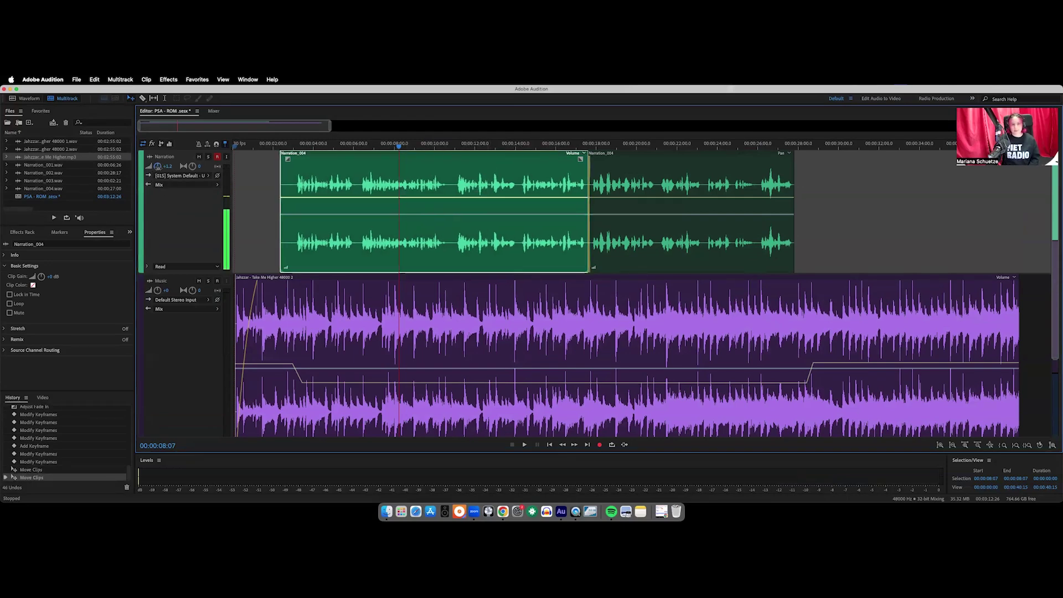
left_click_drag(157, 166, 161, 164)
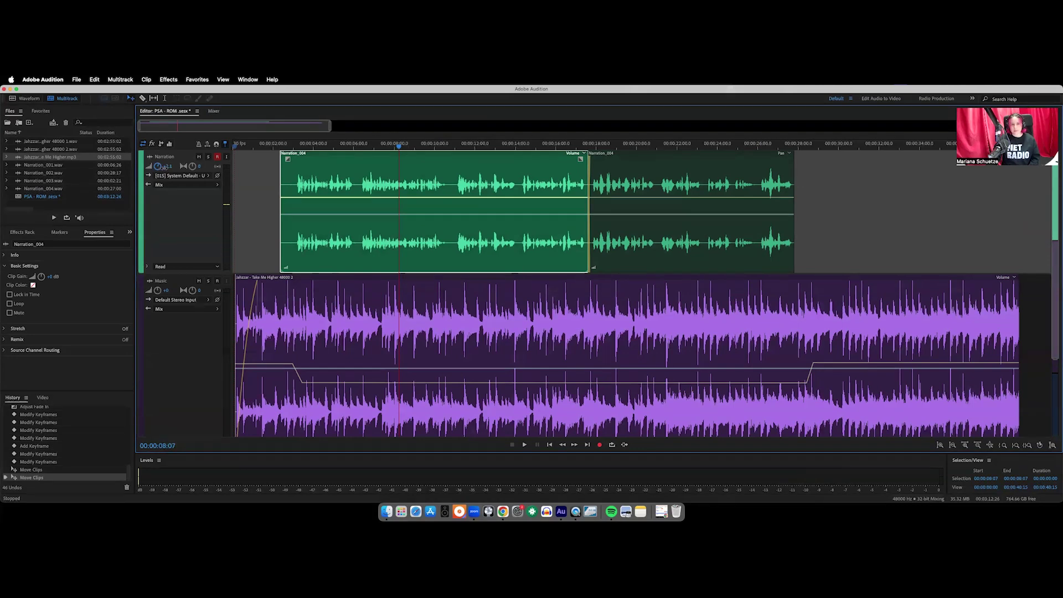
Play the mix from the start of the timeline to check the narration level
left_click(235, 147)
key("space")
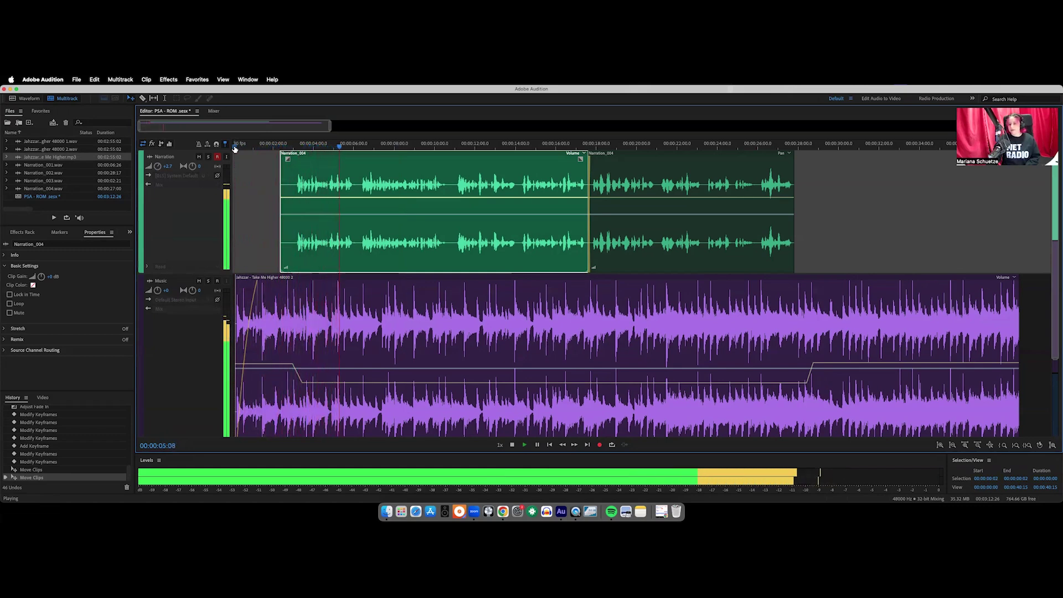
key("space")
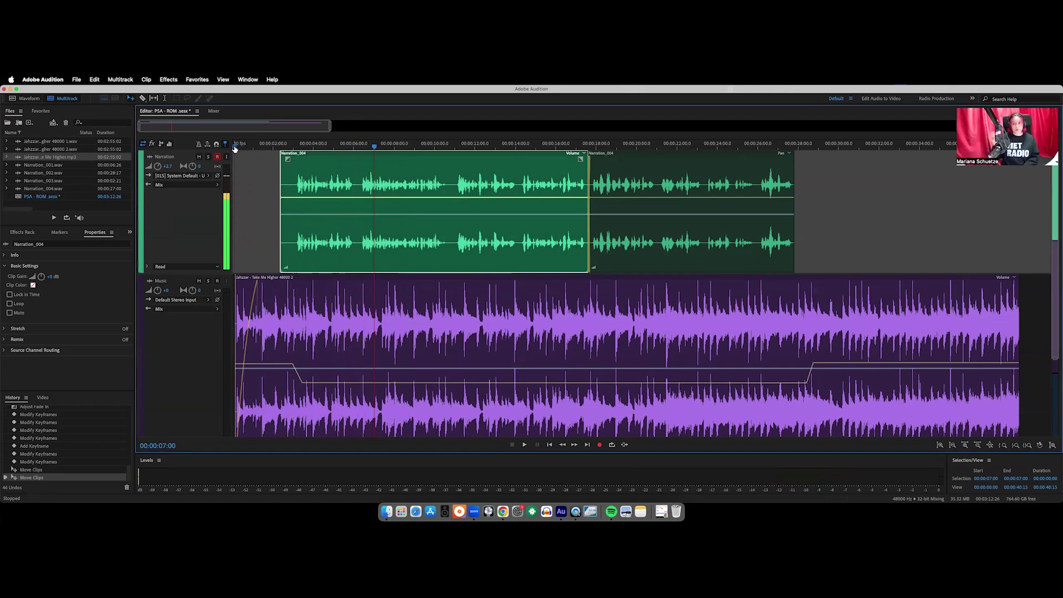
key("space")
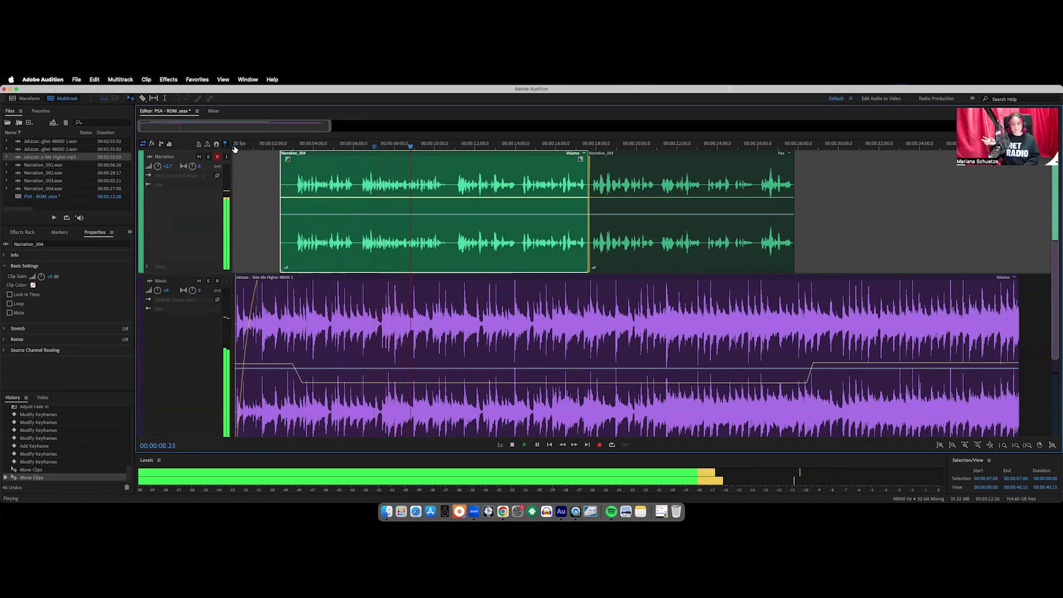
key("space")
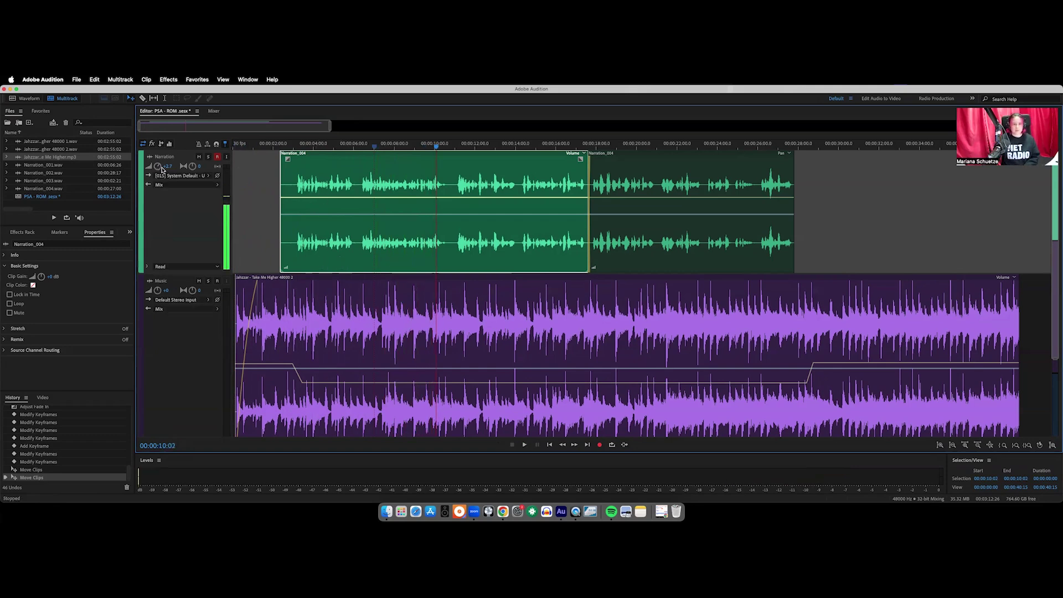
Set the Narration track volume to +3 dB and play the opening of the mix
left_click_drag(157, 167, 157, 165)
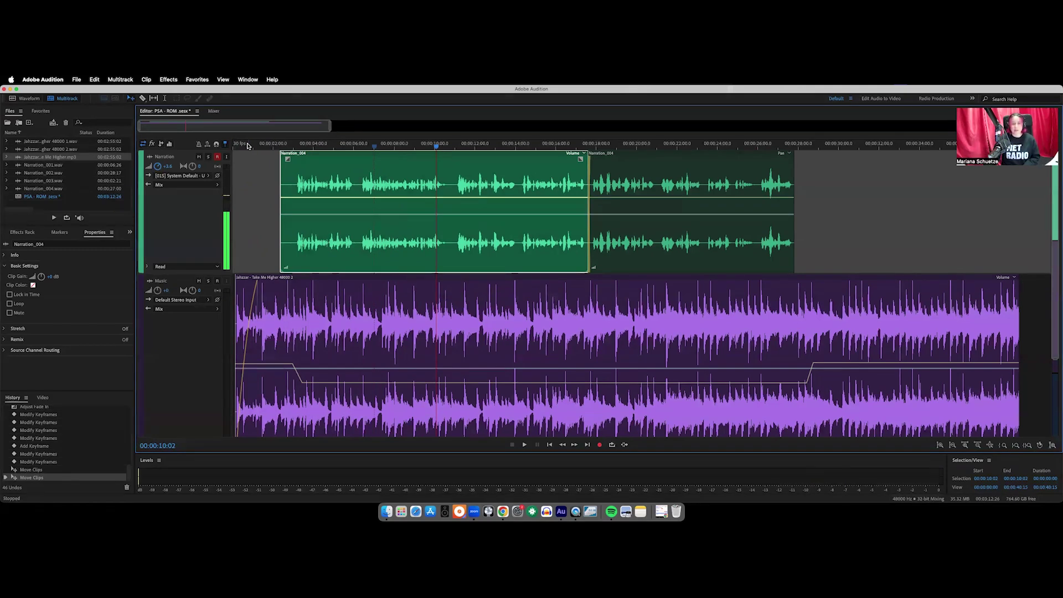
left_click(248, 145)
key("space")
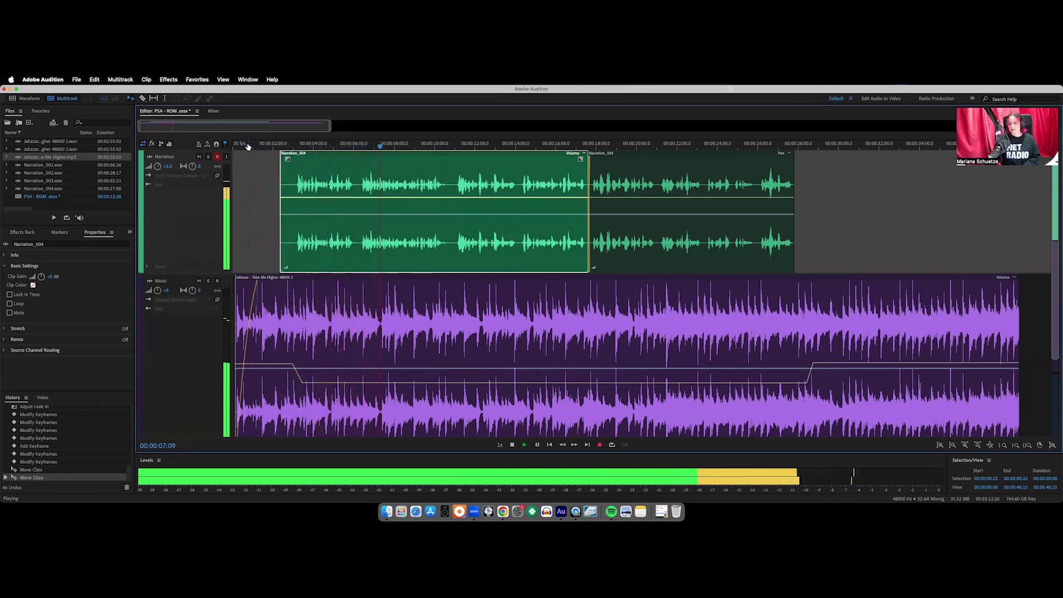
key("space")
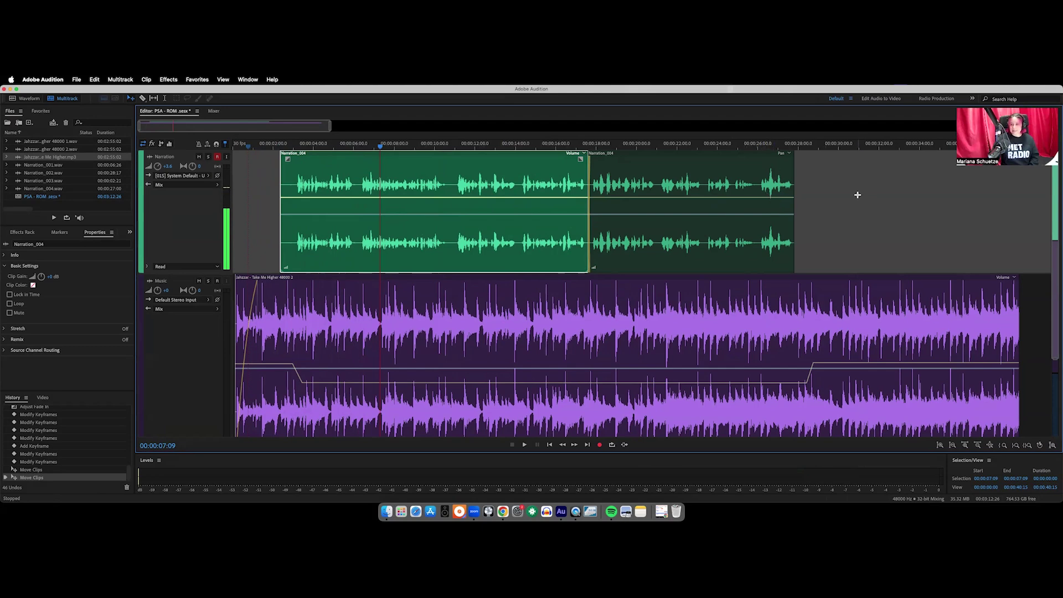
Zoom in on the ending of the later Narration_004 clip
left_click(966, 446)
left_click_drag(215, 131, 270, 131)
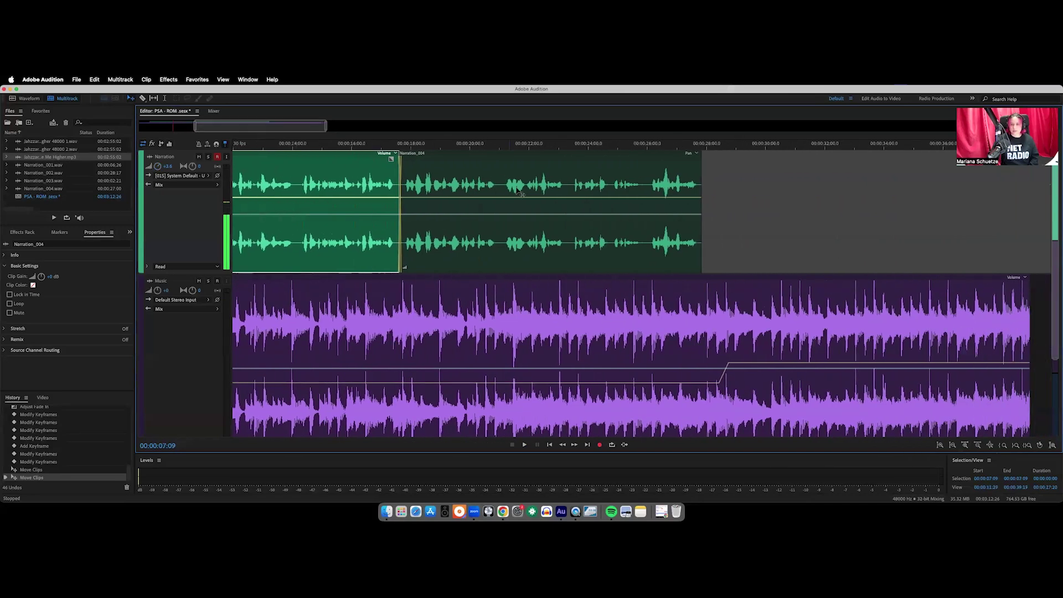
left_click(654, 180)
left_click_drag(209, 128, 226, 128)
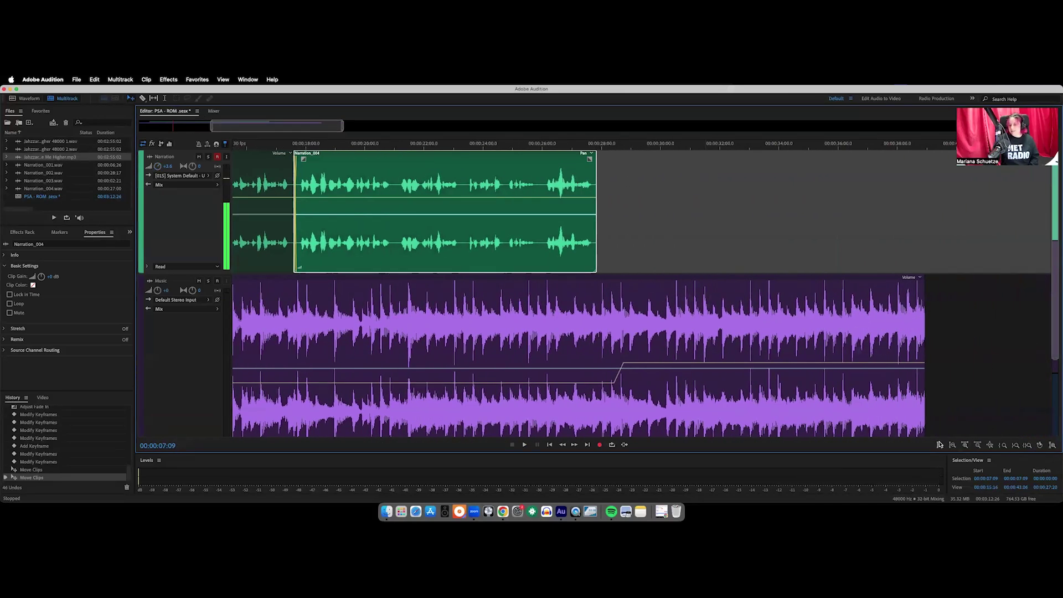
left_click(953, 445)
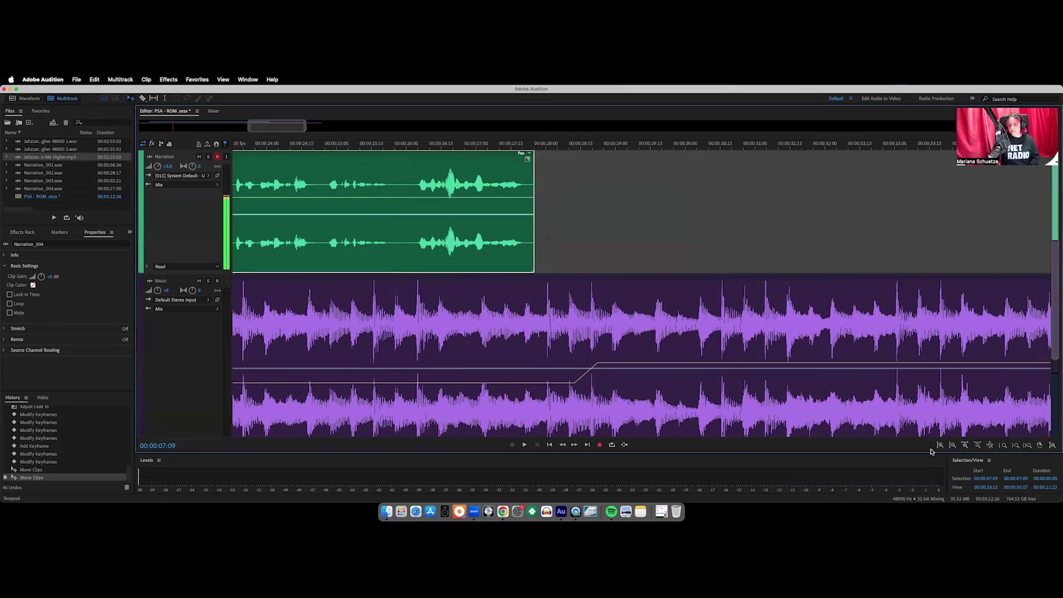
left_click_drag(275, 122, 272, 122)
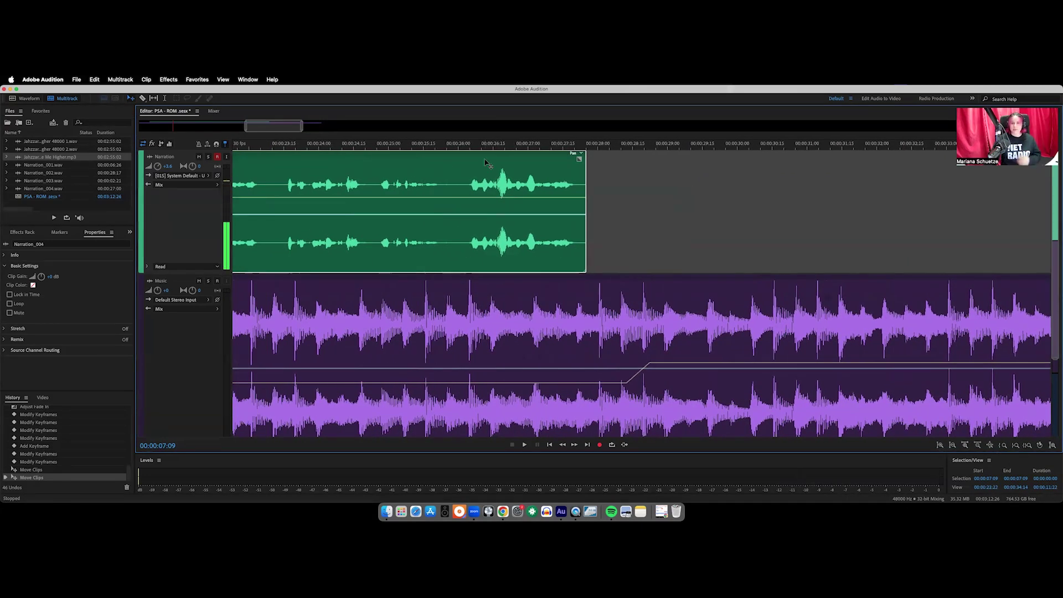
Add four keyframes on the narration volume line and pull the middle ones down into a dip
left_click(490, 198)
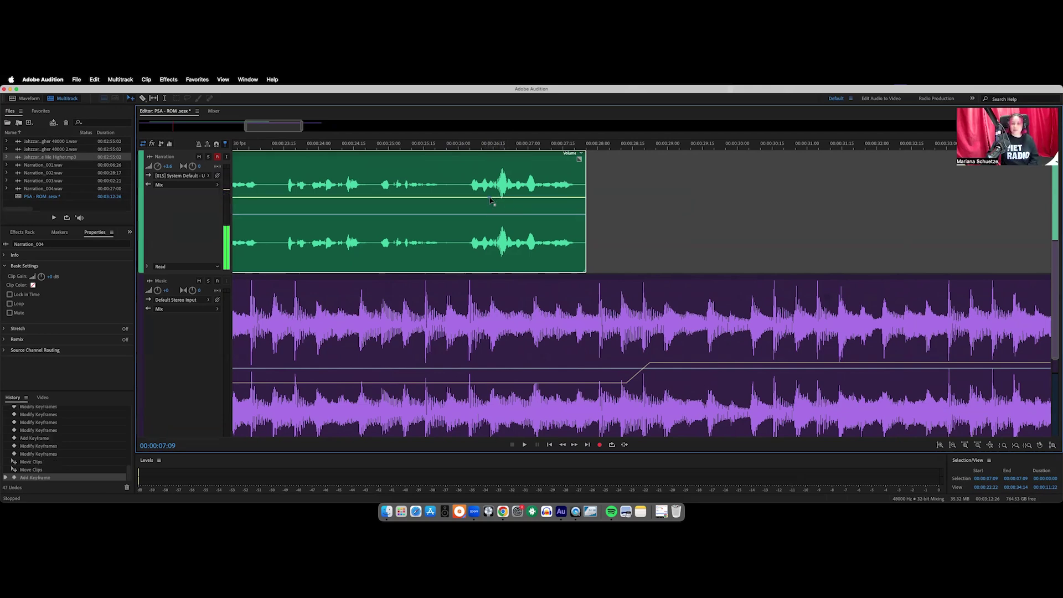
left_click(495, 198)
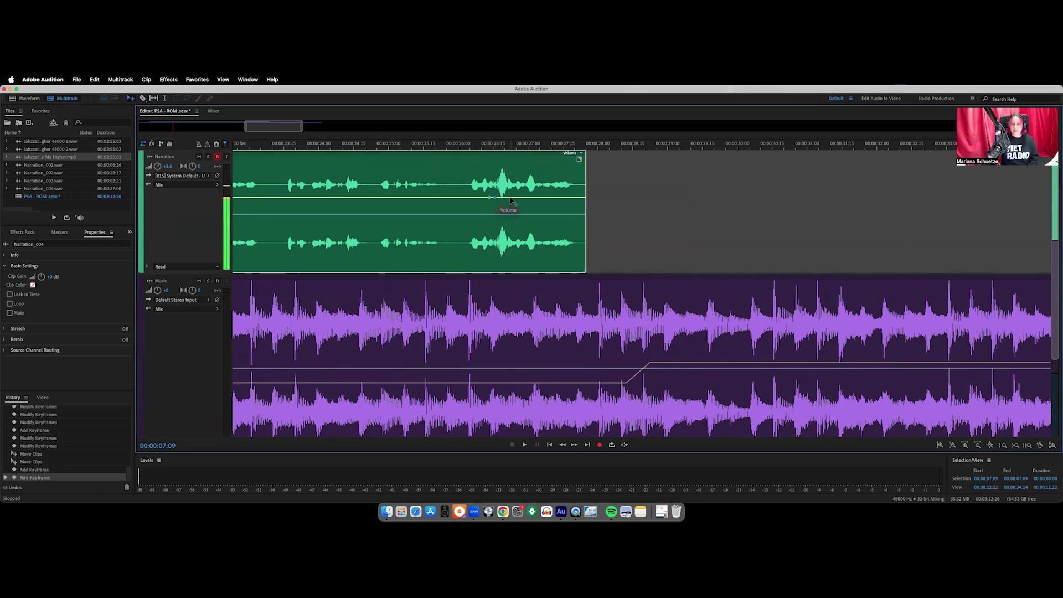
left_click(510, 198)
left_click(518, 198)
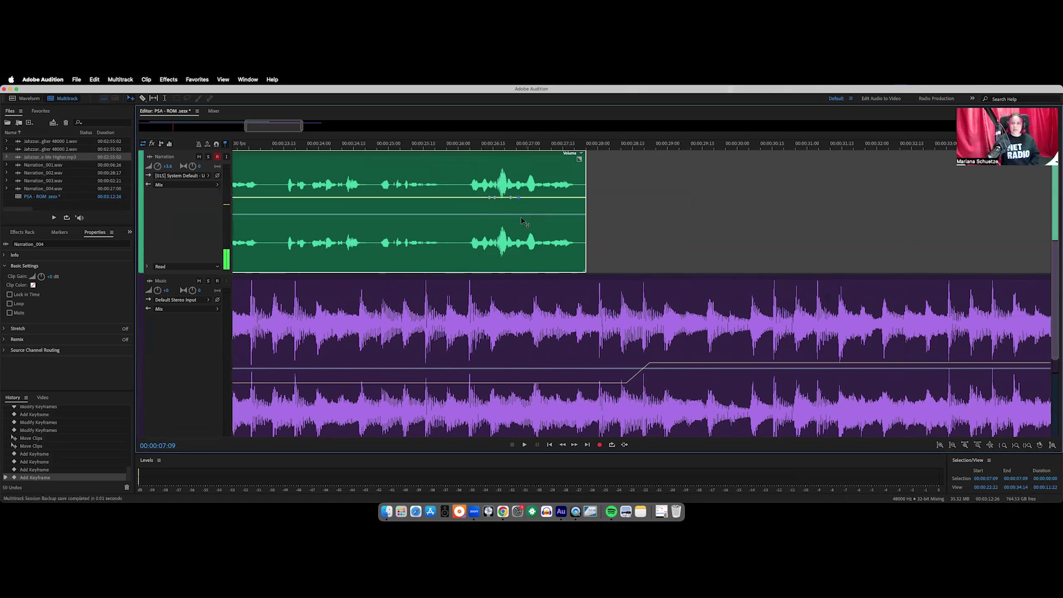
mouse_move(511, 198)
left_mouse_down()
mouse_move(495, 207)
mouse_move(509, 211)
left_mouse_up()
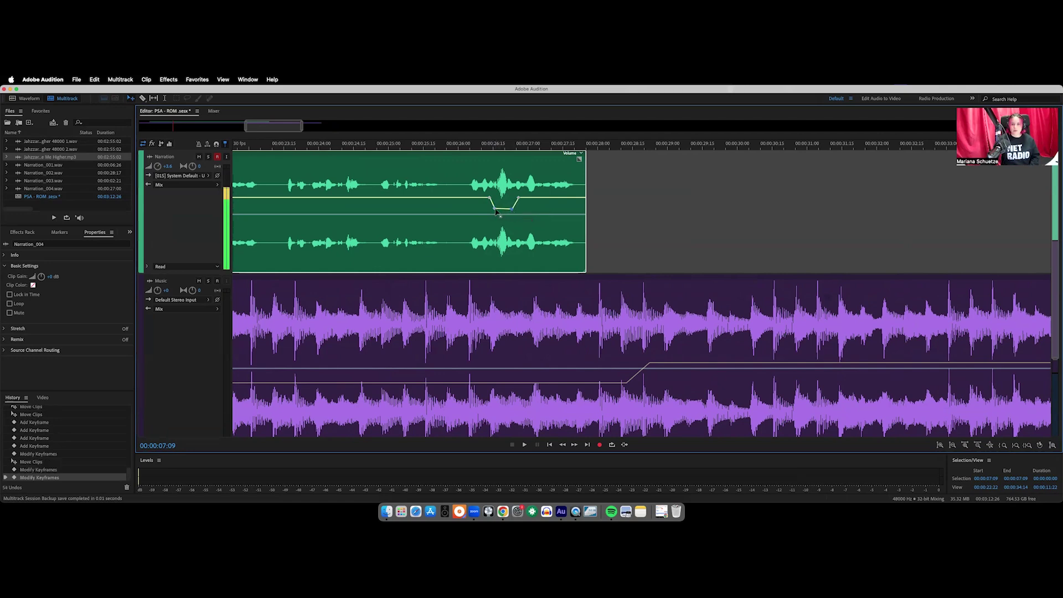
left_click_drag(494, 211, 494, 211)
left_click_drag(512, 209, 494, 212)
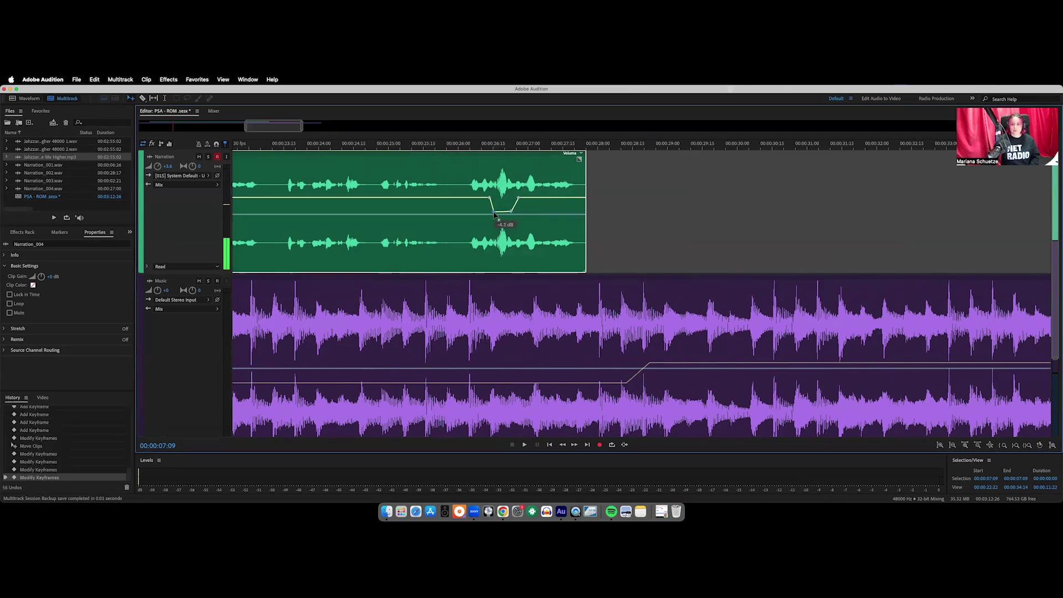
Audition the dip from about 26 seconds, undo the keyframe adjustment, and listen again
left_click(462, 146)
key("space")
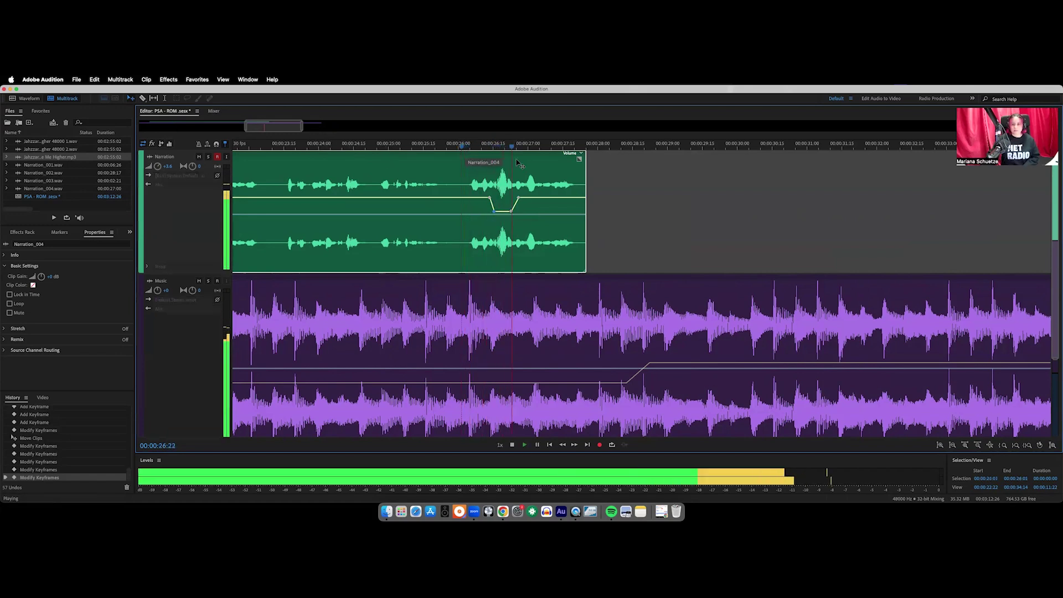
key("space")
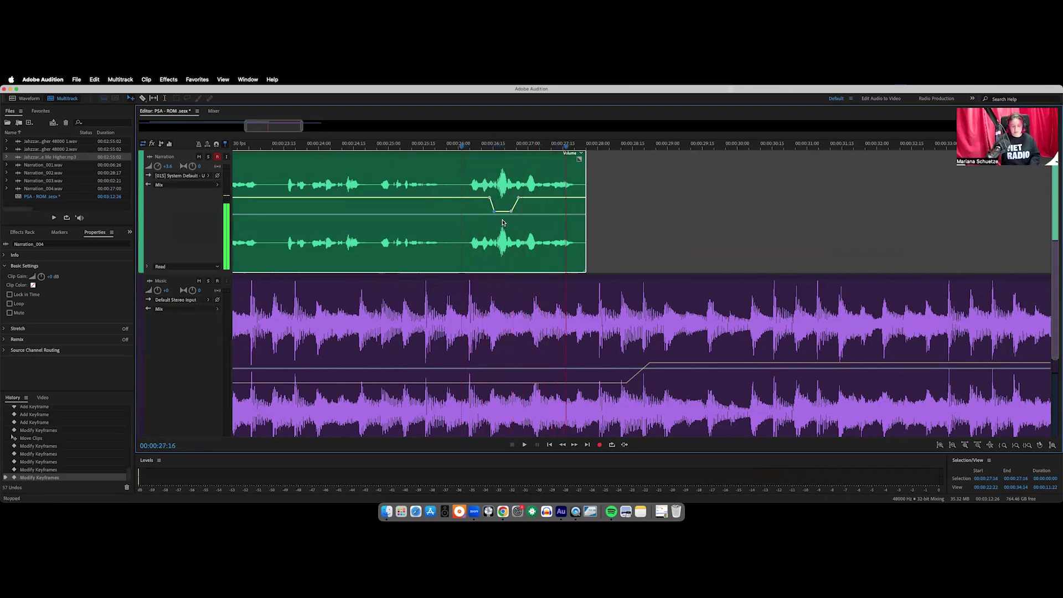
key("super+z")
key("super+z")
key("super+z")
key("super+z")
key("super+z")
key("super+z")
key("super+z")
left_click(465, 147)
key("space")
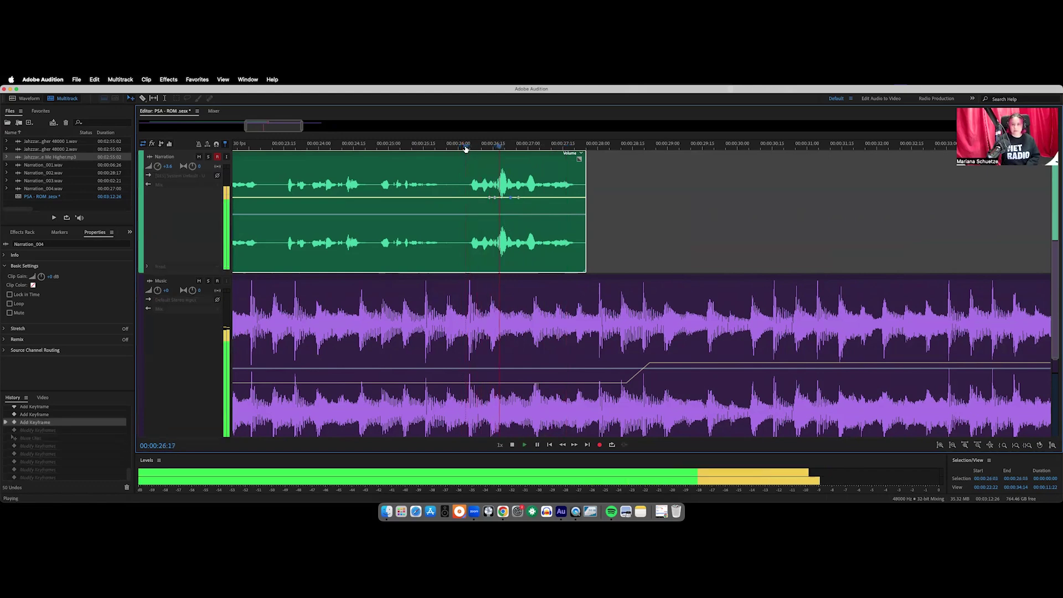
key("space")
Pull the keyframe into a small dip and play it back from just before
left_click_drag(510, 202, 510, 203)
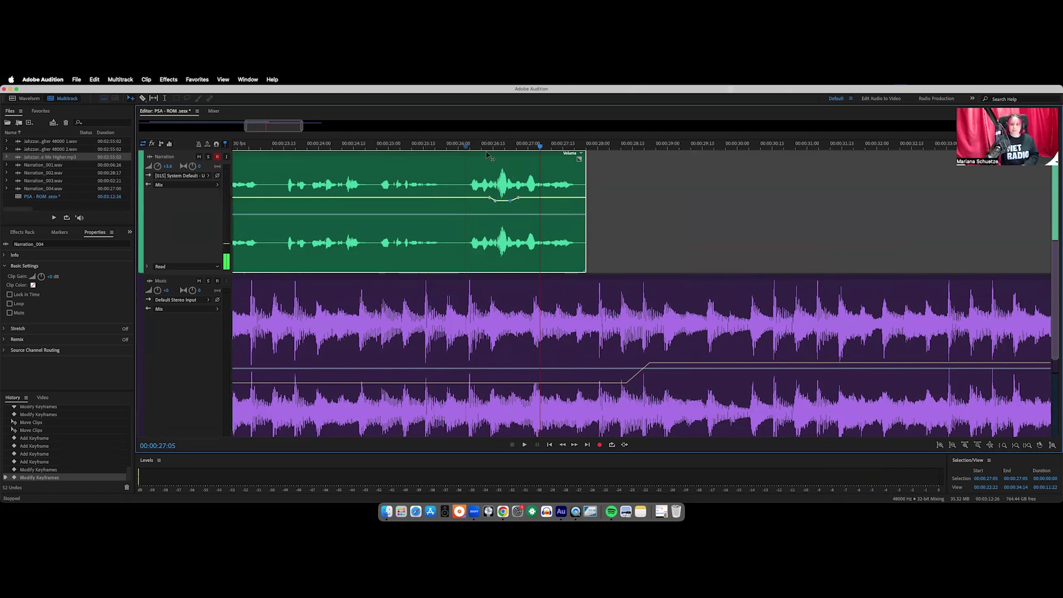
left_click(489, 145)
key("space")
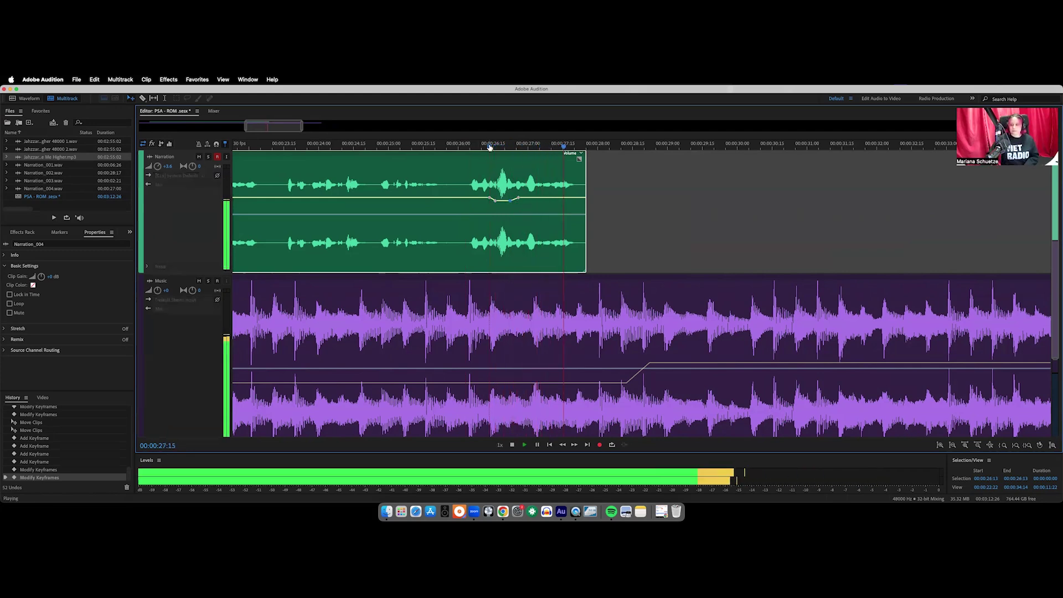
key("space")
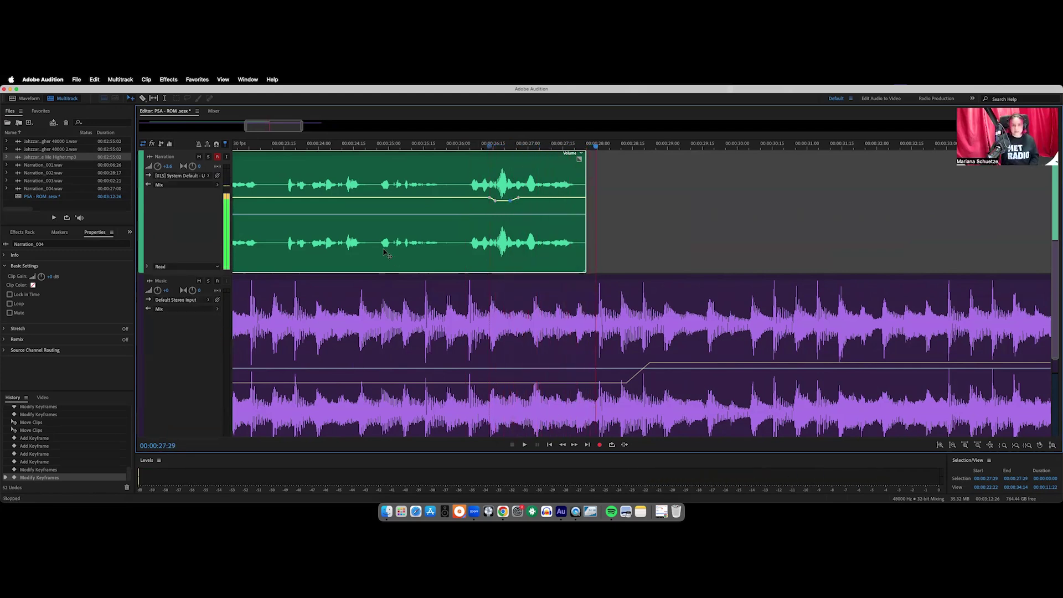
Zoom out and trim the end of the Music clip earlier
left_click(978, 445)
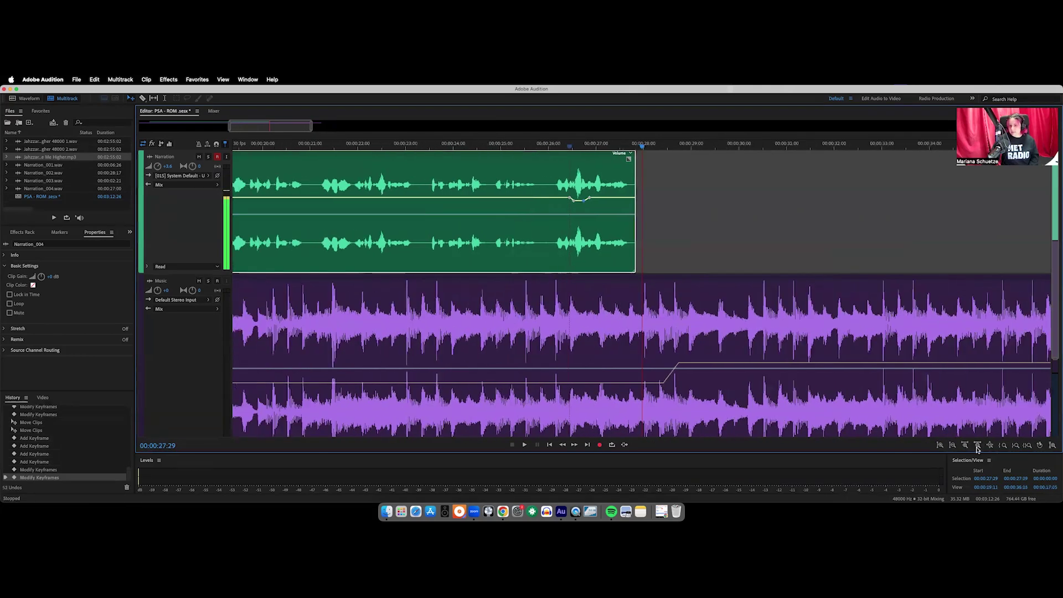
left_click(978, 445)
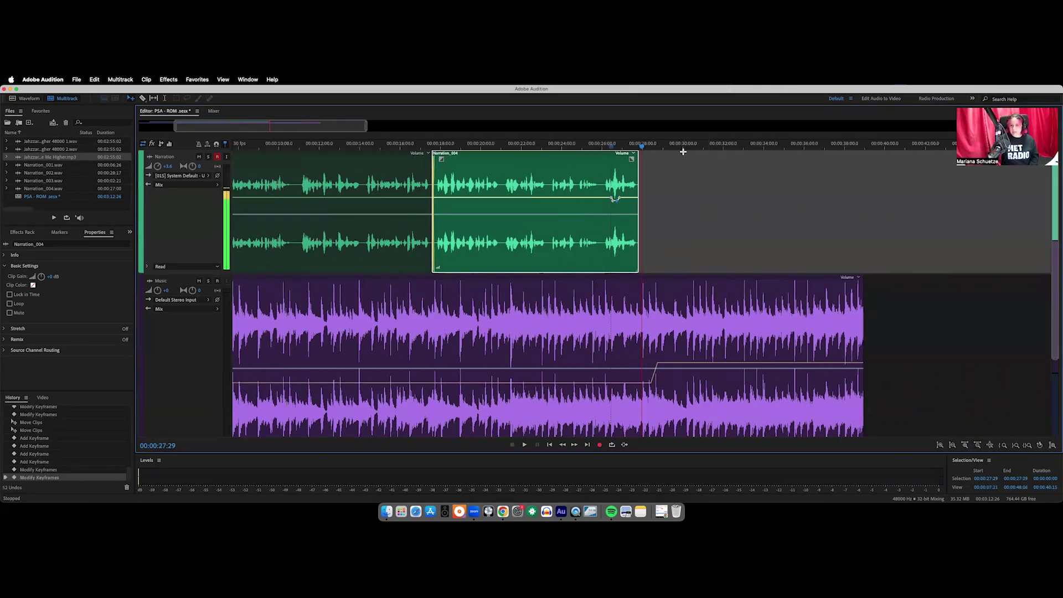
left_click(862, 300)
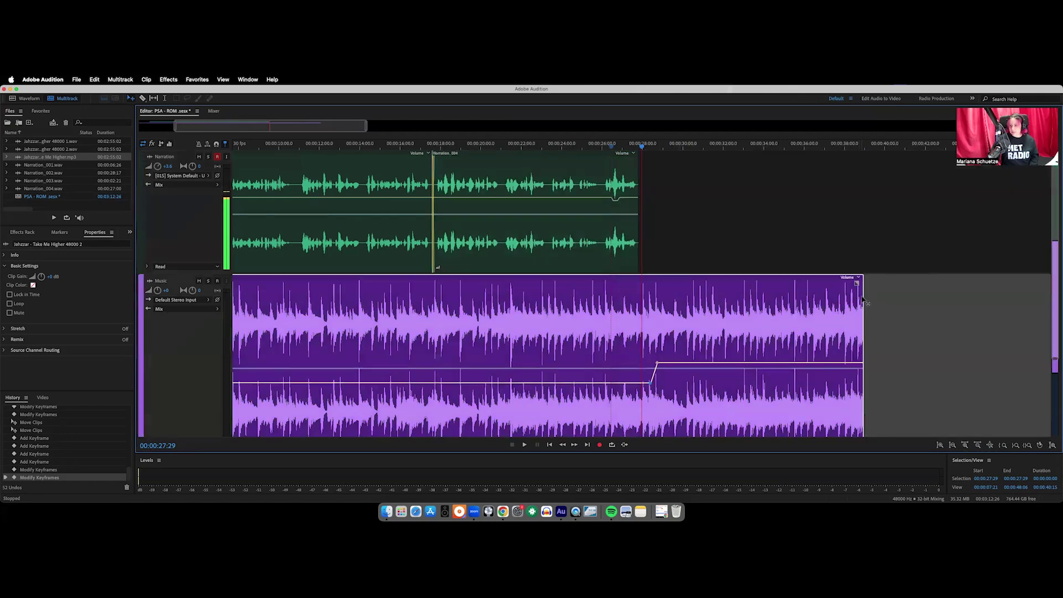
left_click_drag(862, 295, 688, 301)
Trim the music end near the narration's end and draw a long linear fade-out from about 27 s
left_click(967, 446)
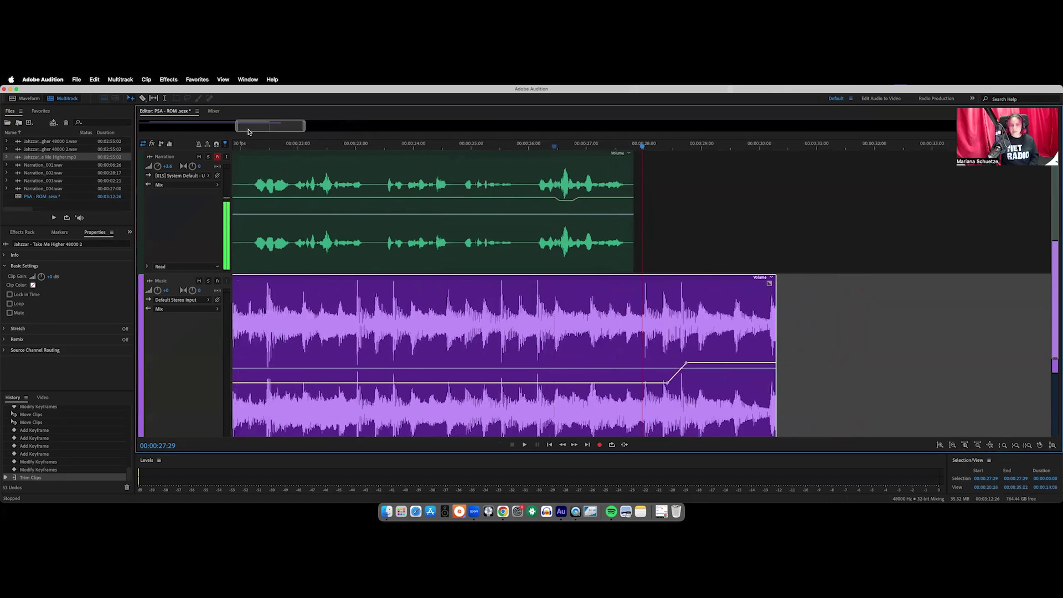
left_click_drag(249, 129, 257, 129)
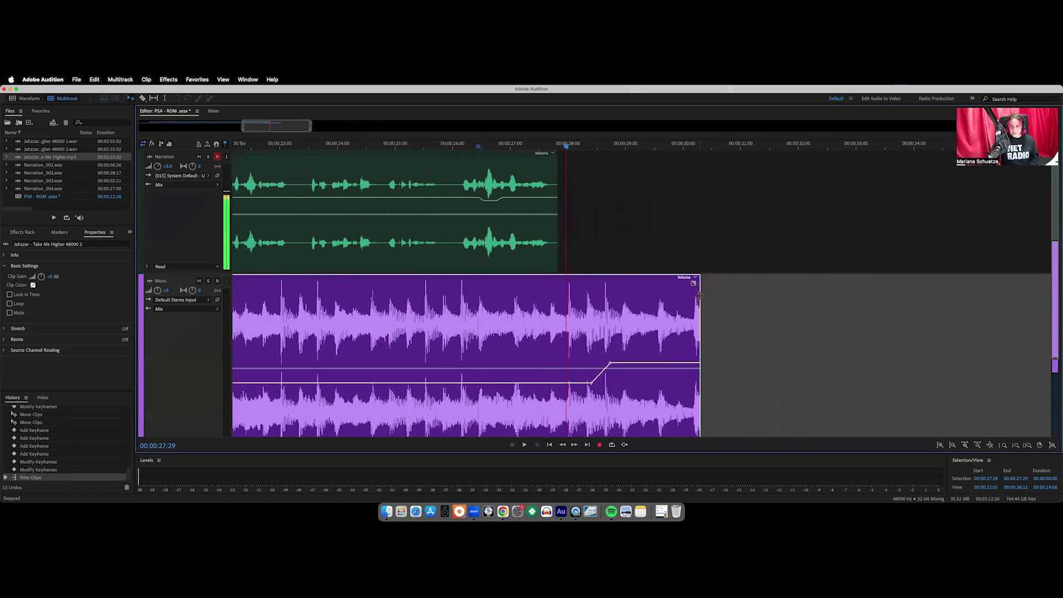
left_click_drag(699, 296, 688, 296)
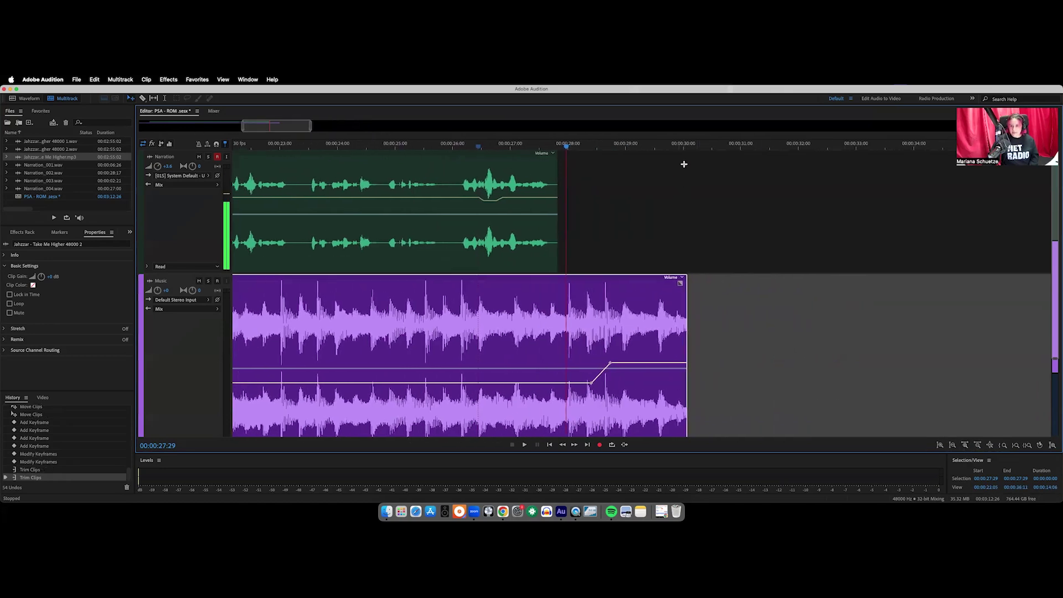
left_click(685, 266)
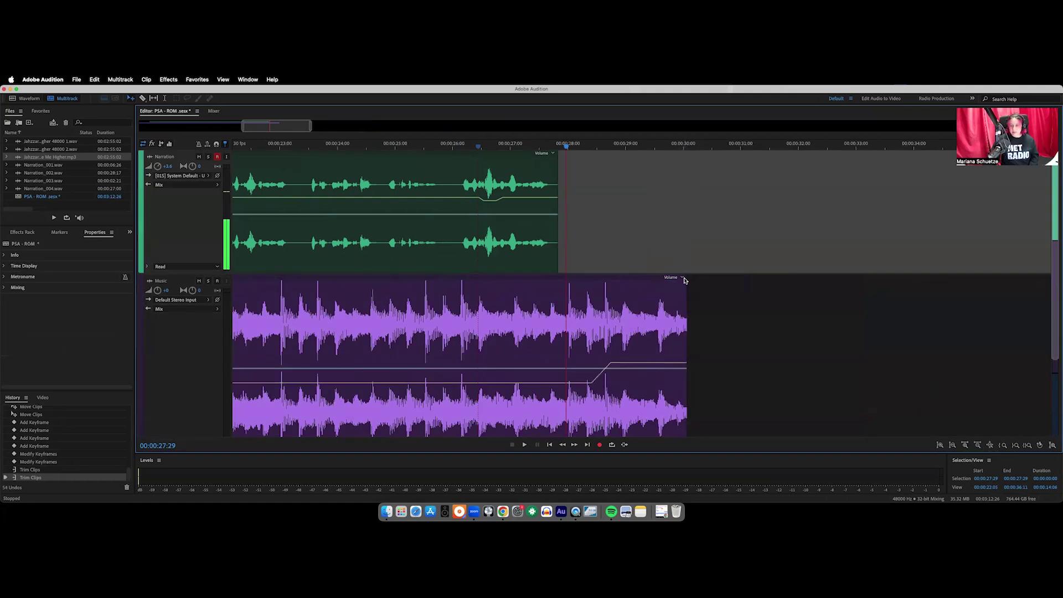
left_click(685, 282)
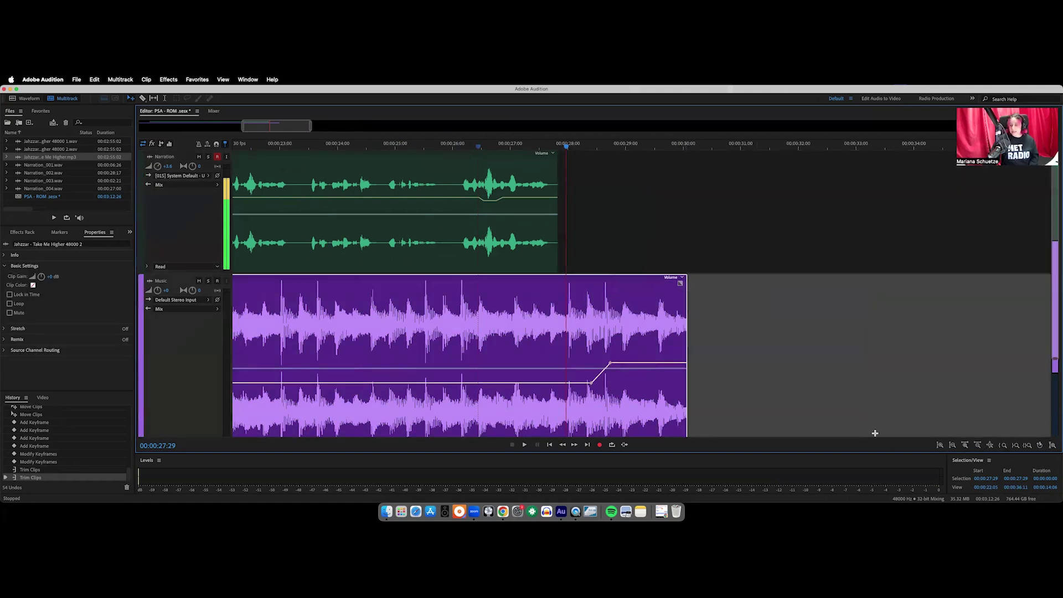
left_click_drag(681, 283, 564, 283)
key("space")
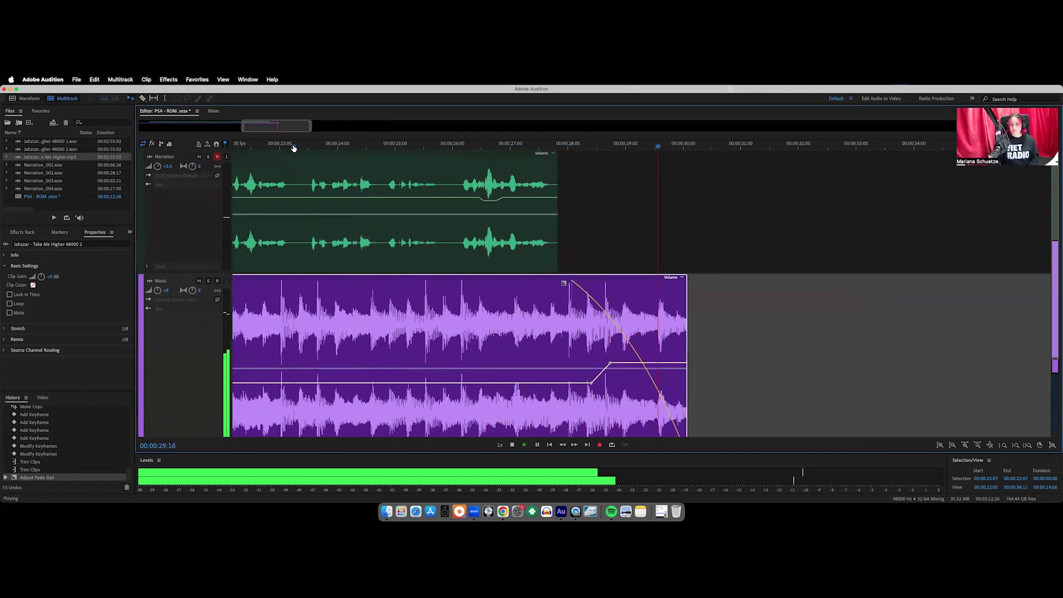
Drag both Music volume keyframes down to the same flat, quieter level beneath the narration
key("space")
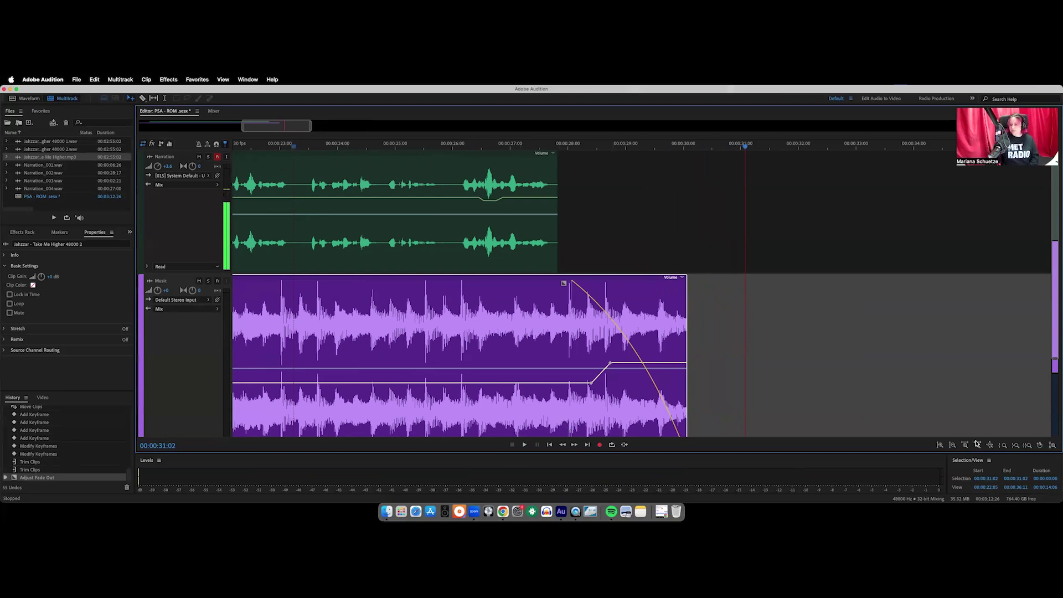
left_click(978, 446)
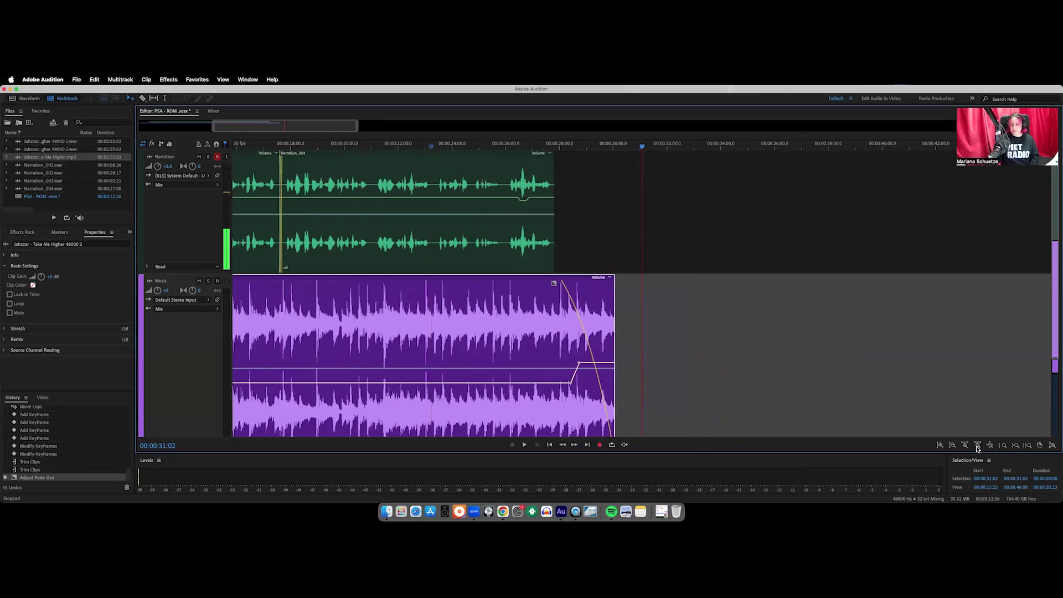
left_click(978, 446)
left_click_drag(275, 126, 224, 126)
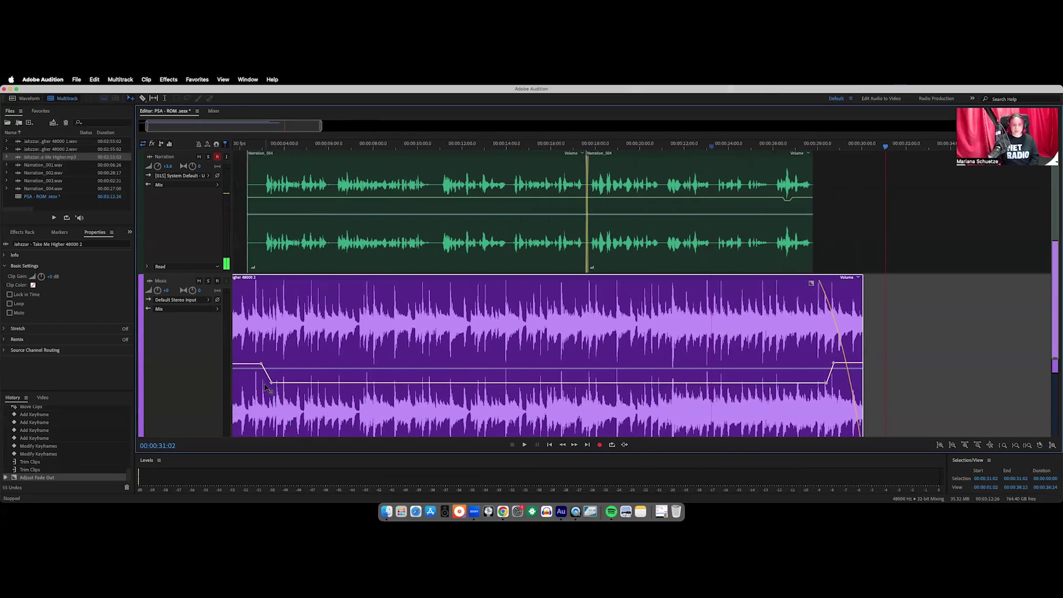
left_click_drag(272, 388, 271, 394)
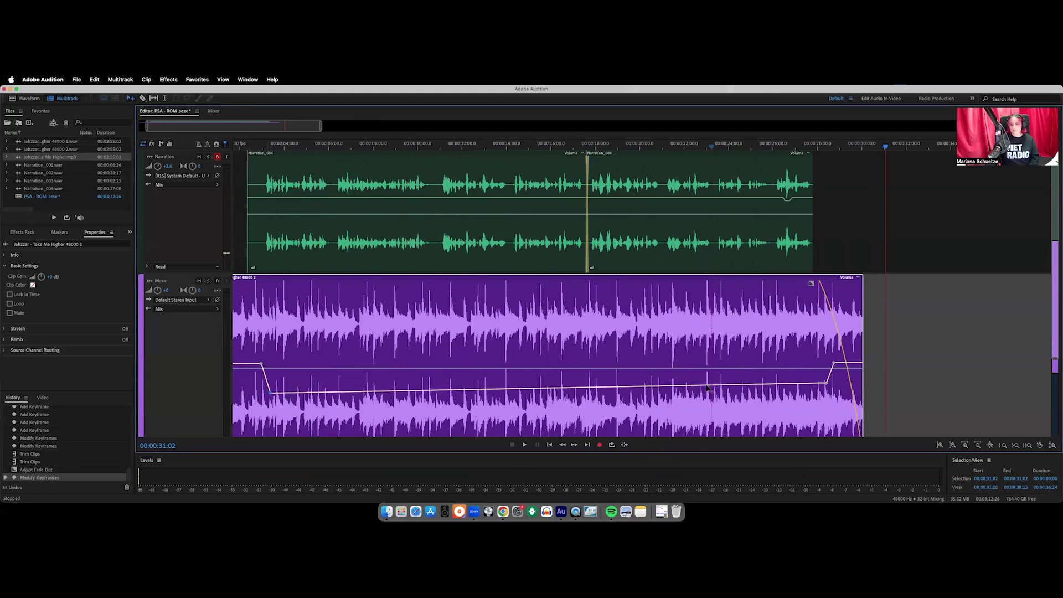
left_click_drag(827, 386, 826, 394)
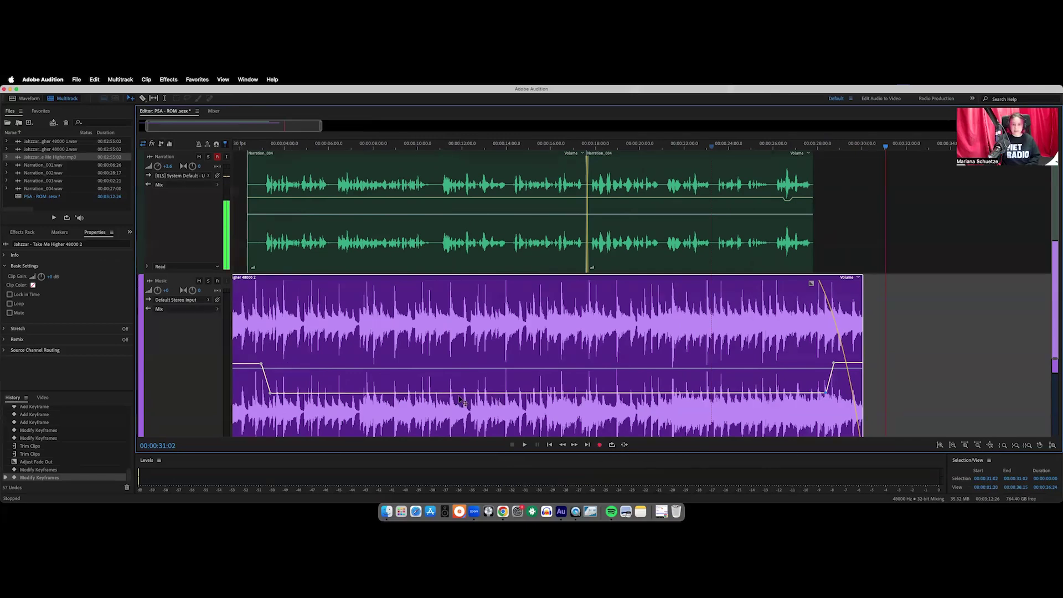
left_click_drag(240, 126, 232, 127)
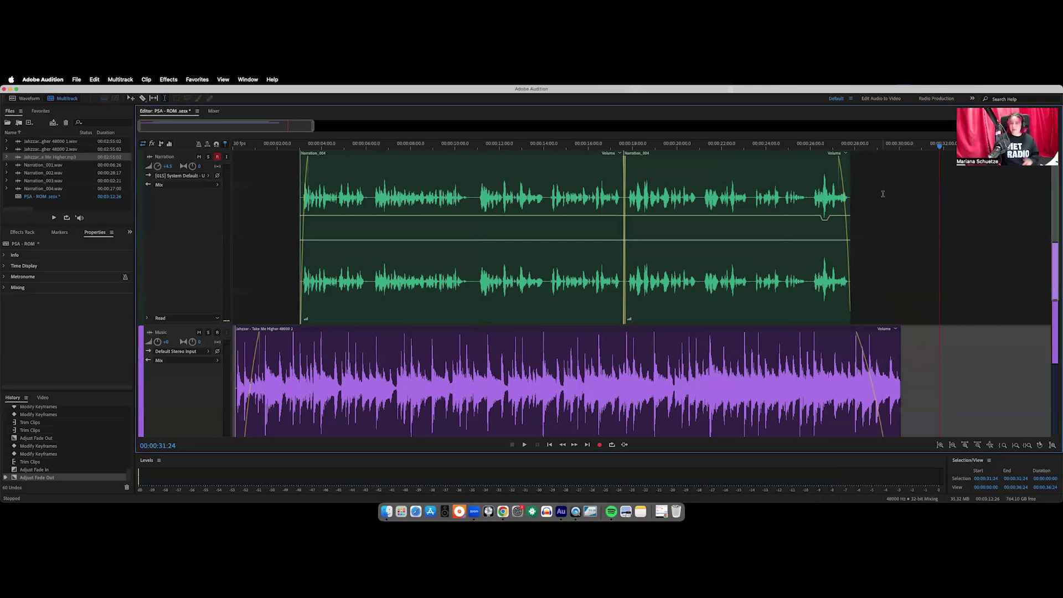
left_click_drag(899, 165, 226, 206)
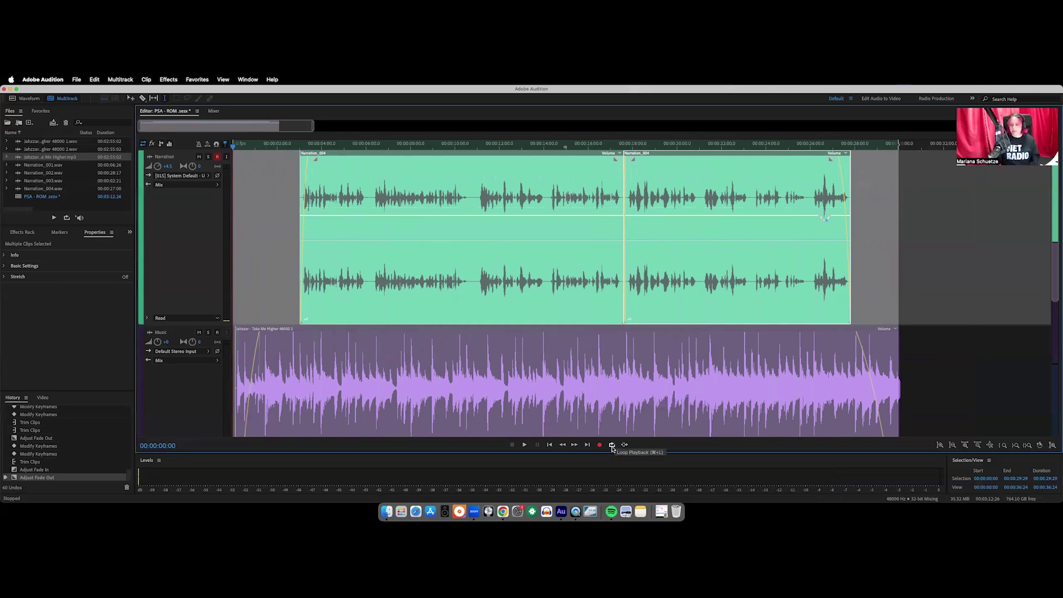
key("space")
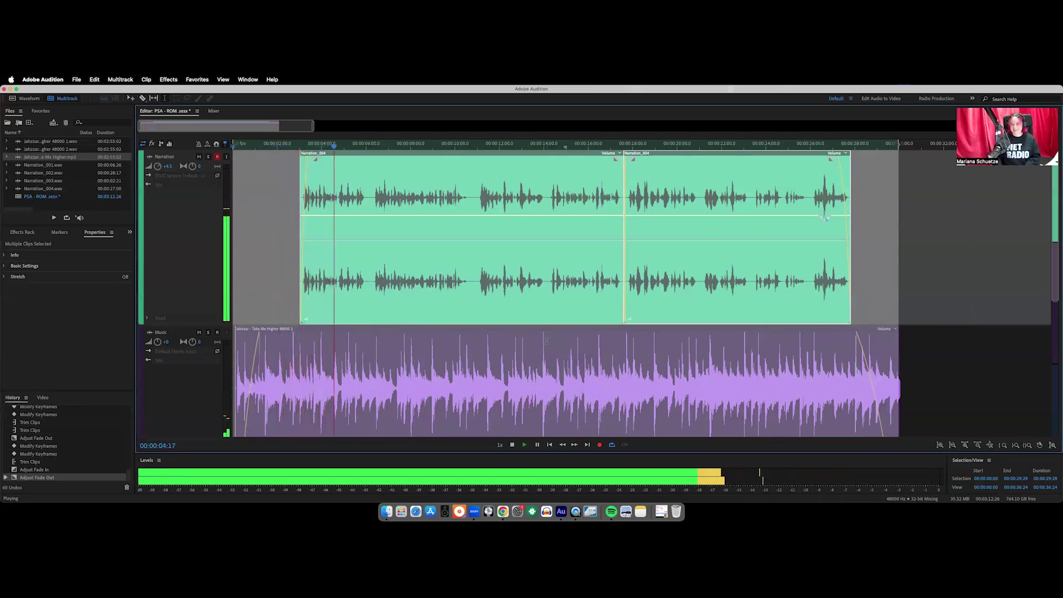
key("space")
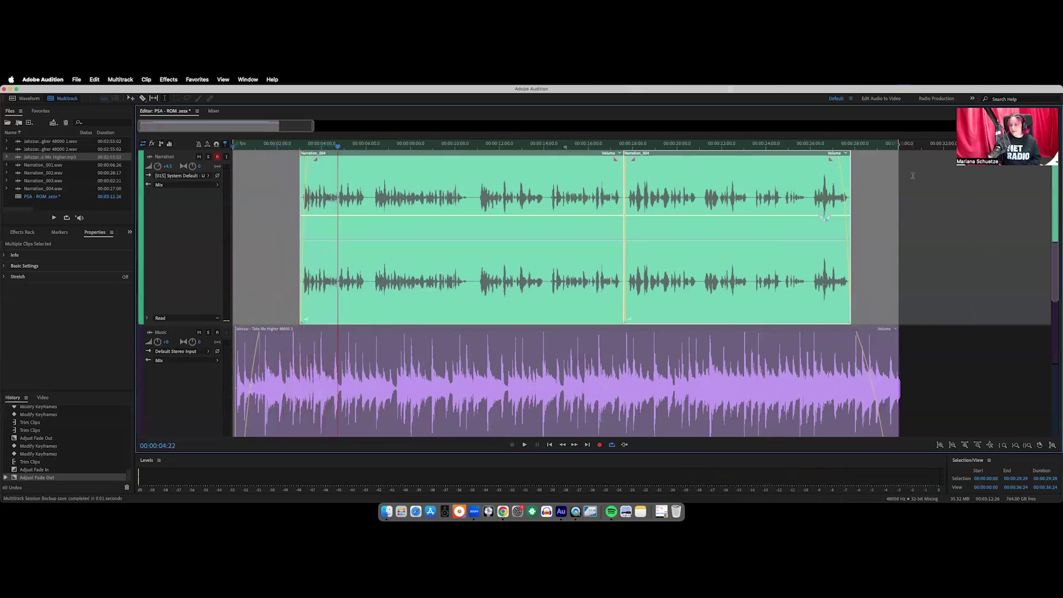
left_click(912, 176)
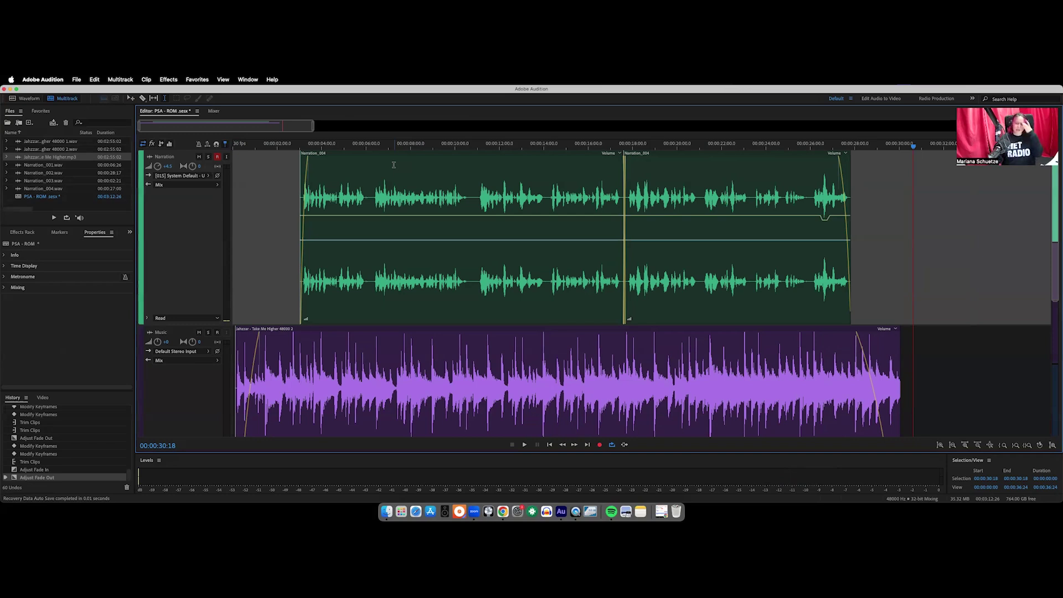
right_click(399, 189)
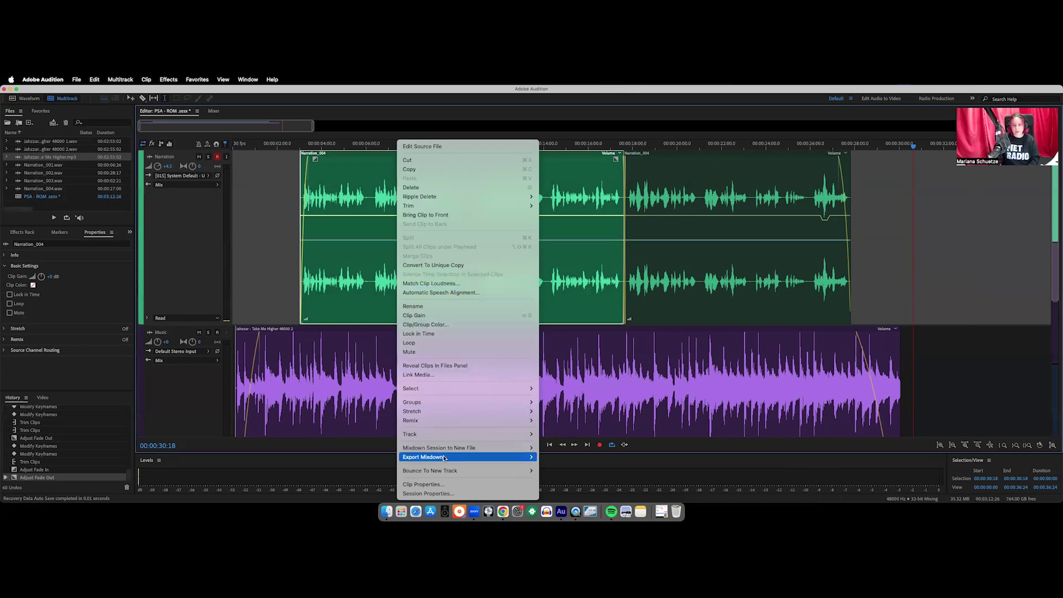
mouse_move(504, 459)
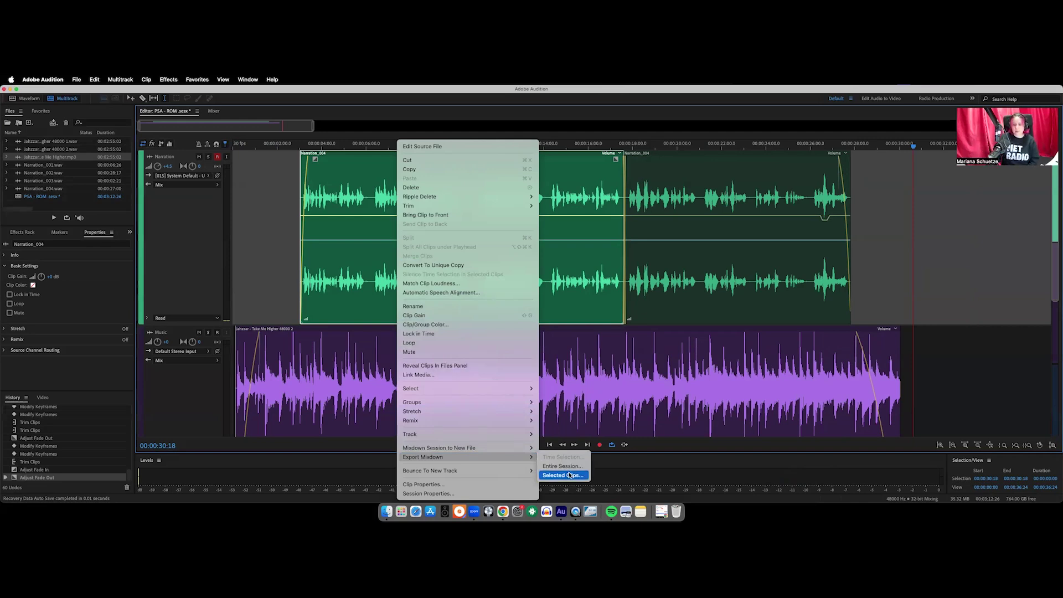
left_click(271, 281)
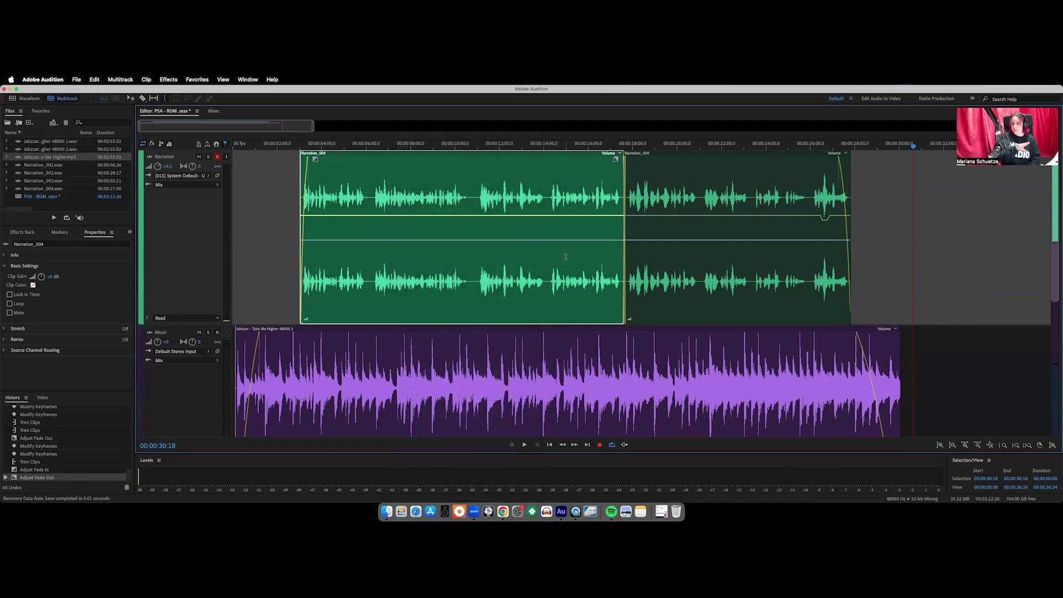
left_click_drag(904, 239, 278, 238)
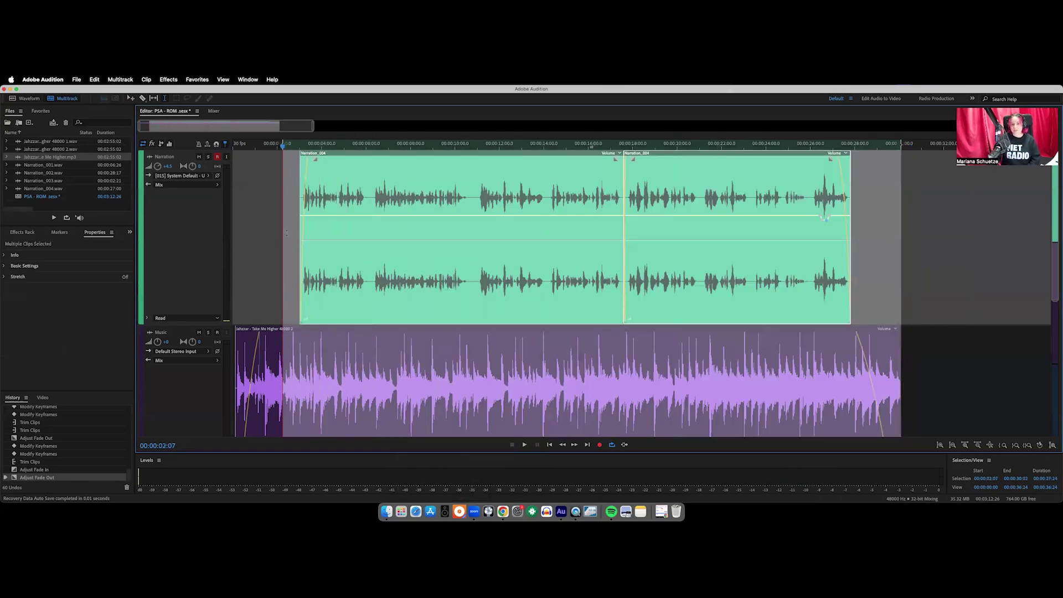
left_click(262, 239)
left_click(131, 98)
left_click_drag(965, 240, 282, 227)
left_click(282, 242)
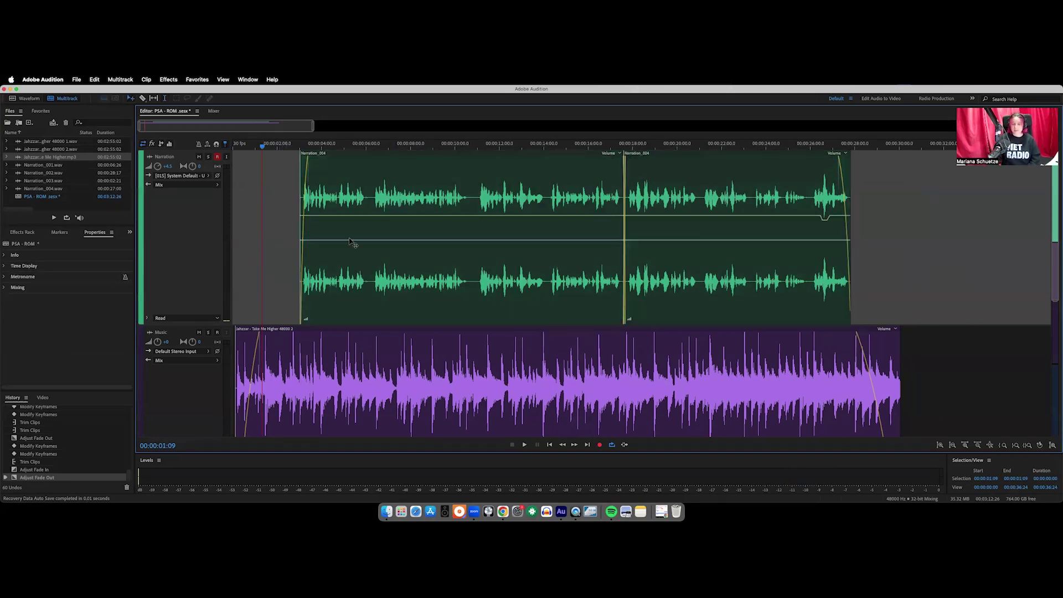
Start a Multitrack Mixdown export of the entire session from the File > Export menu
right_click(282, 227)
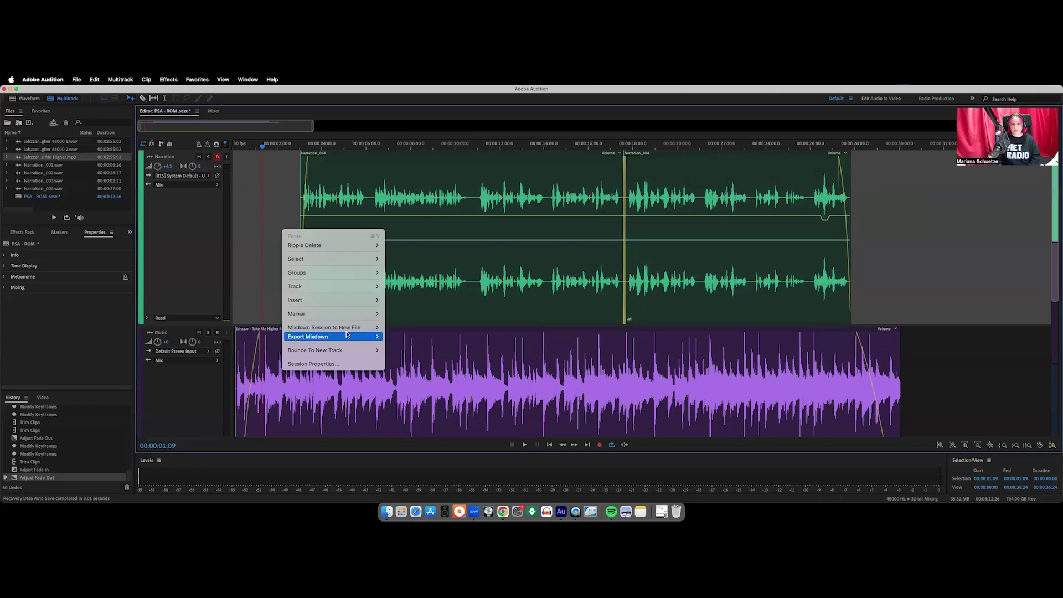
left_click(263, 224)
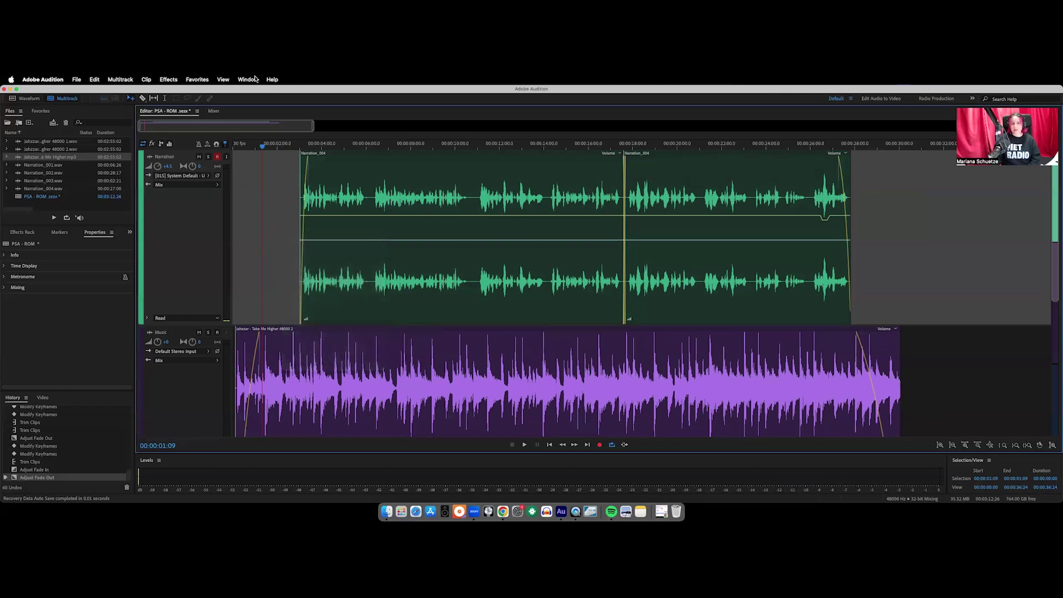
left_click(76, 80)
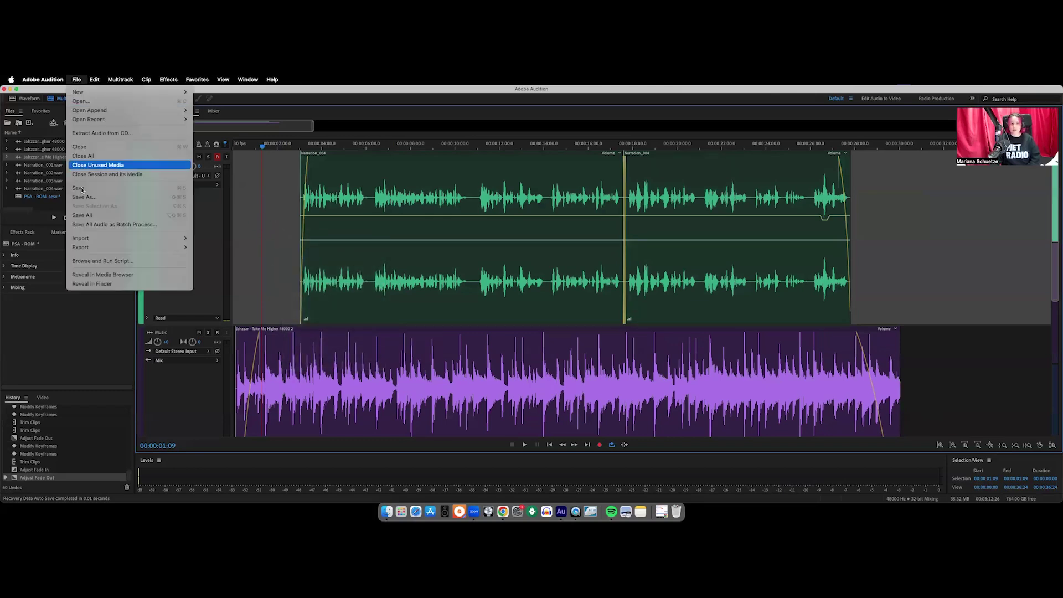
mouse_move(79, 238)
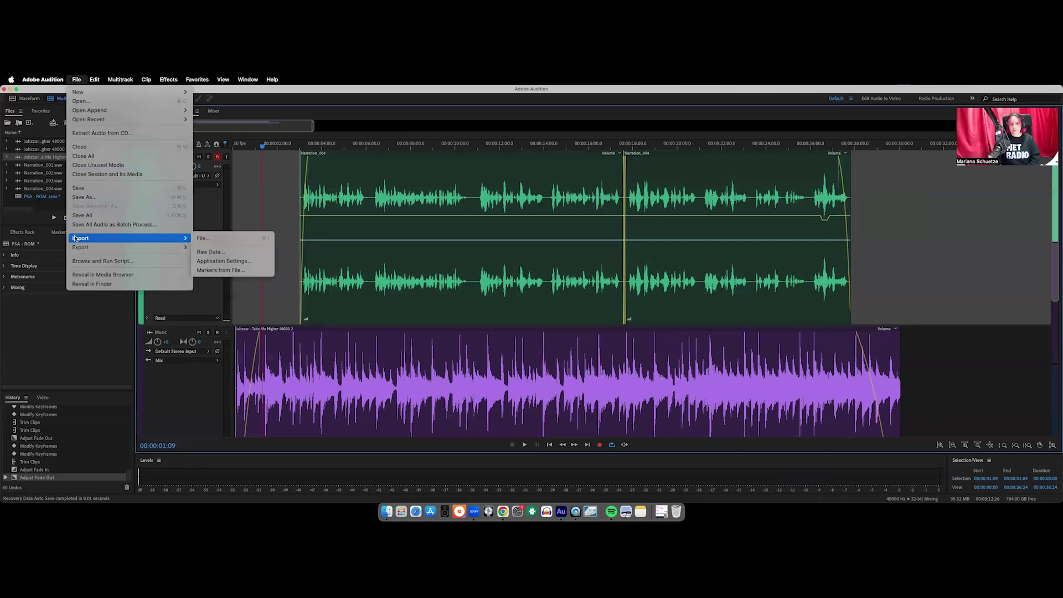
mouse_move(112, 248)
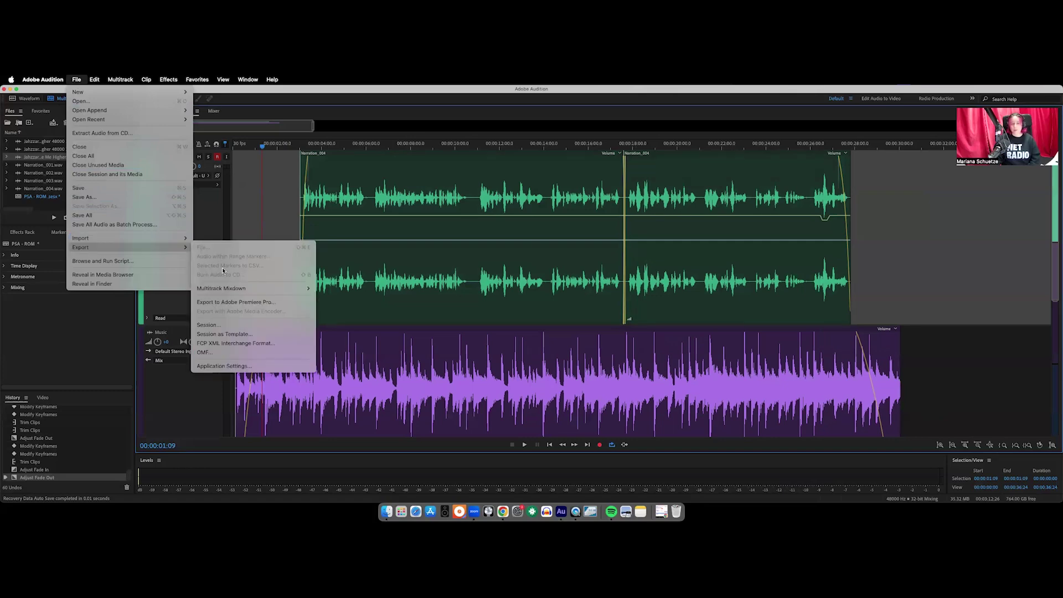
mouse_move(247, 288)
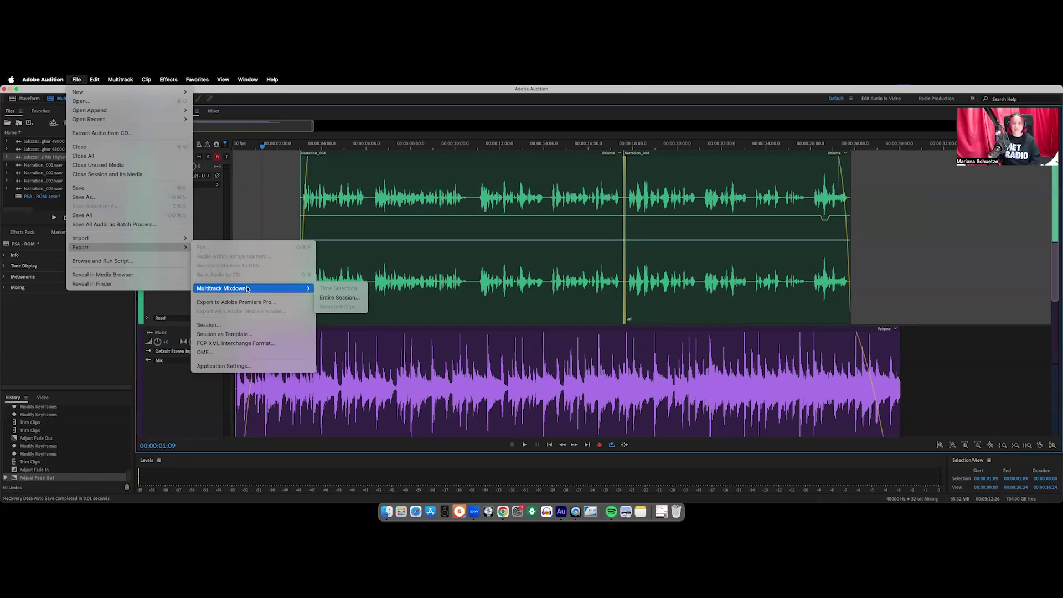
left_click(336, 298)
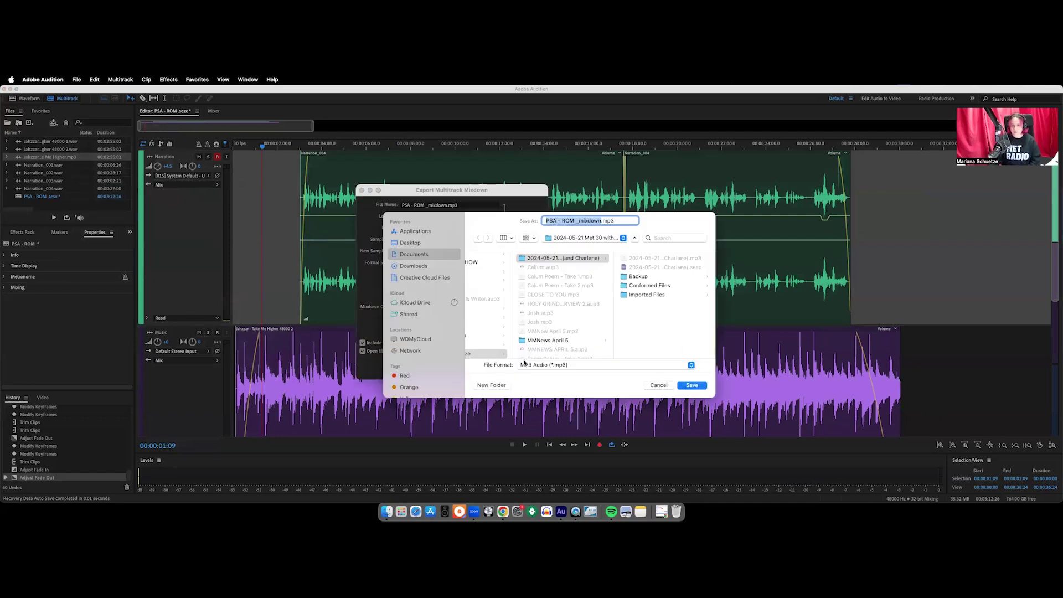
Set the mixdown's save location to the PSA - ROM folder
scroll(534, 300, "down", 5)
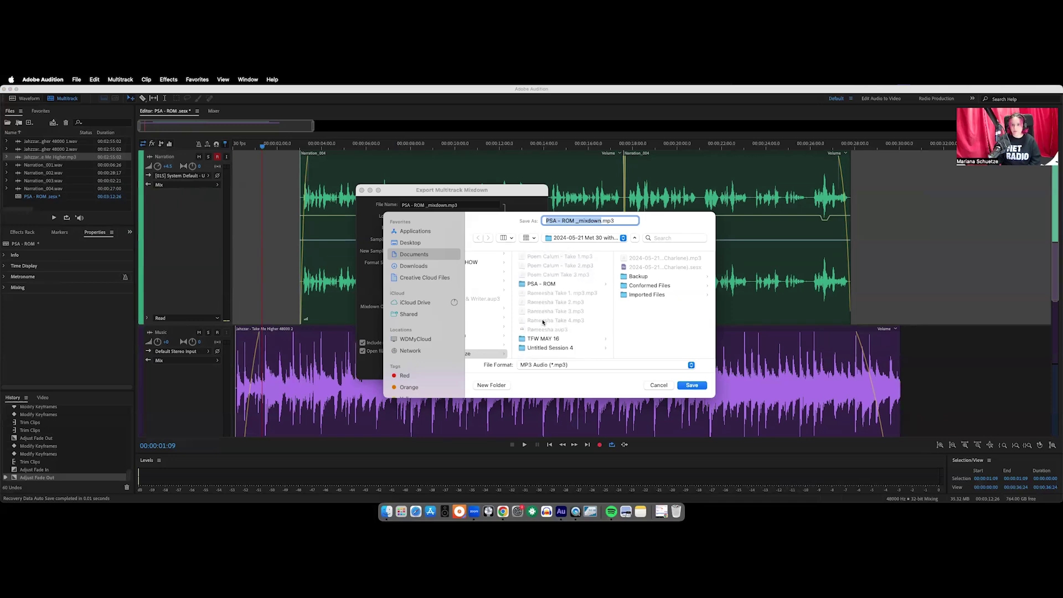
left_click(538, 286)
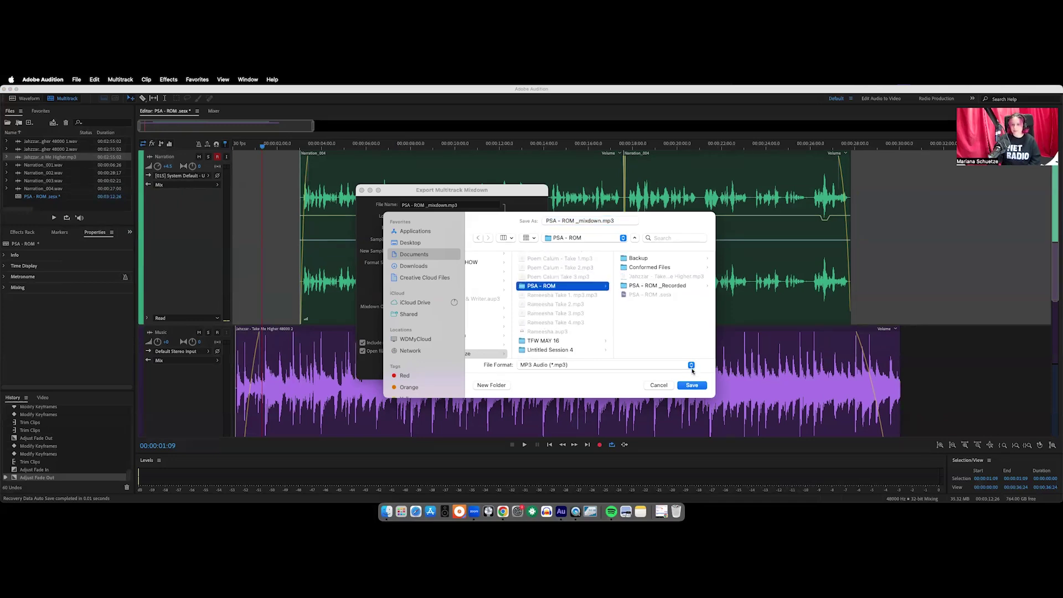
left_click(691, 387)
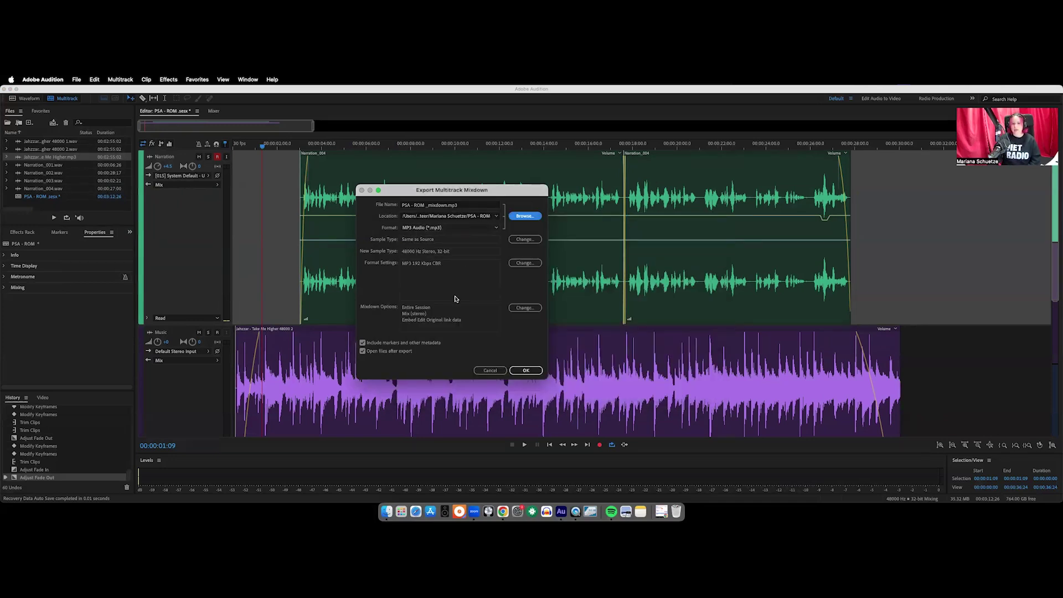
left_click(452, 229)
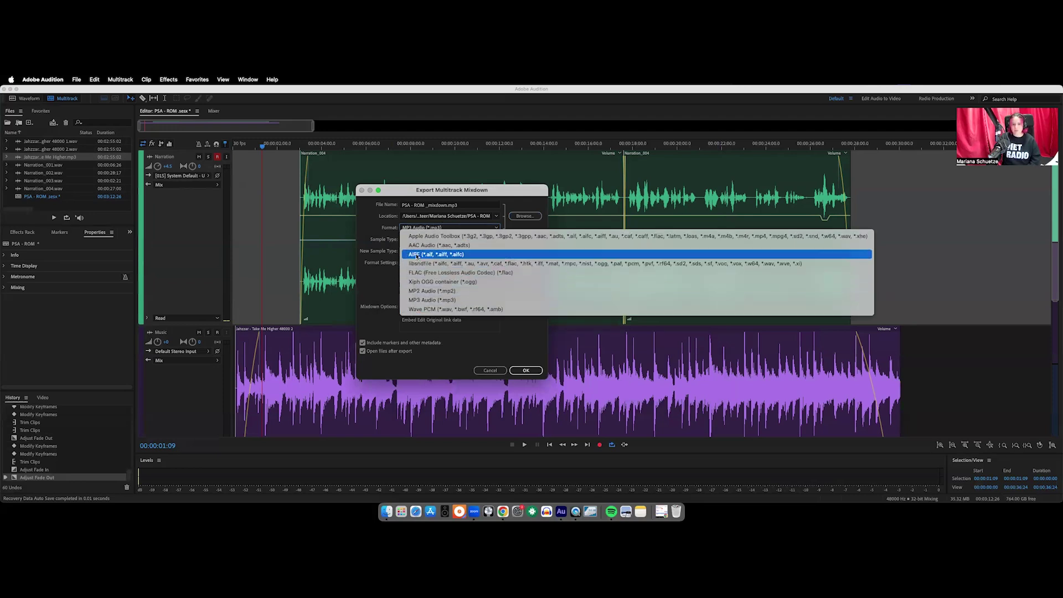
Keep MP3 format and rename the export to an ExitProject name including the creator's name
left_click(437, 219)
left_click_drag(458, 204, 386, 204)
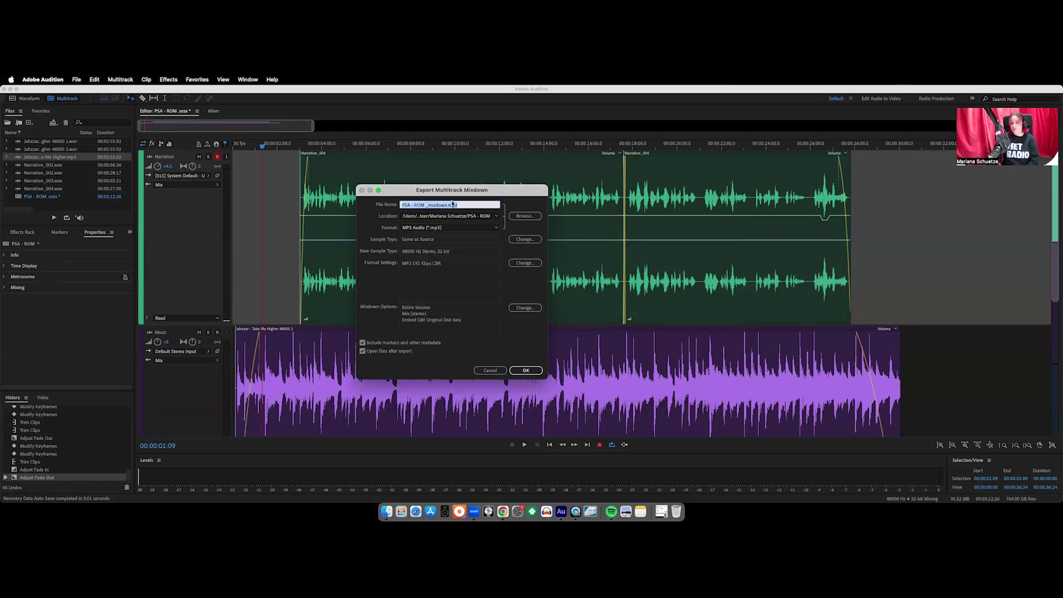
key("BackSpace")
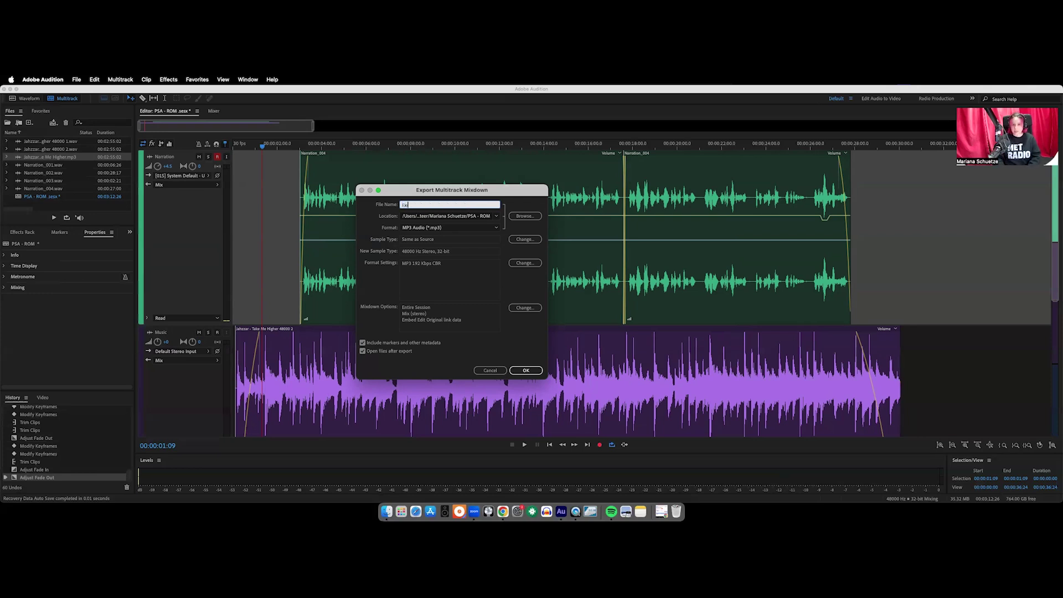
type("ExitProject")
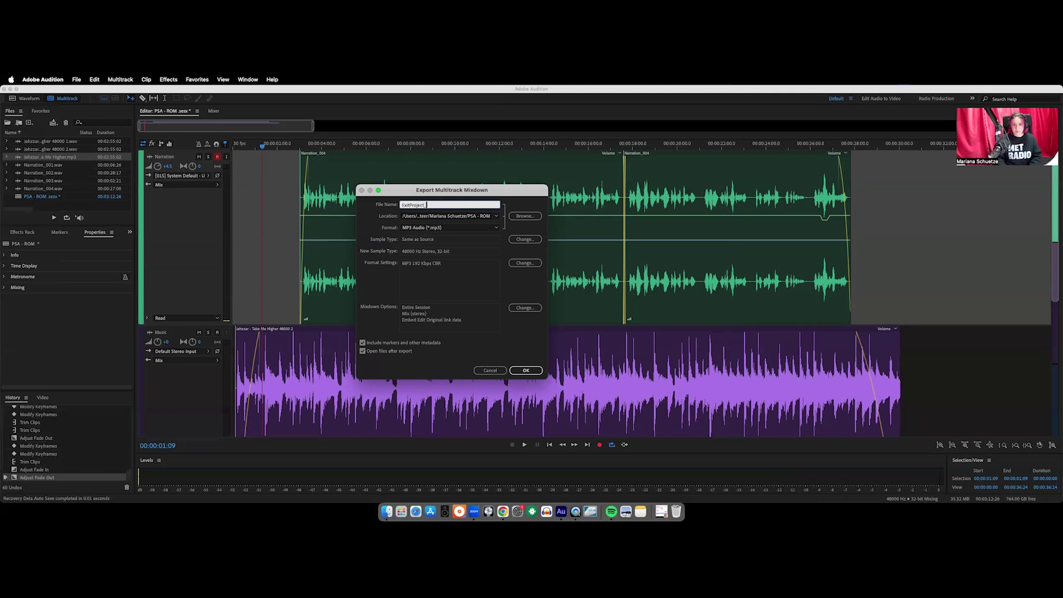
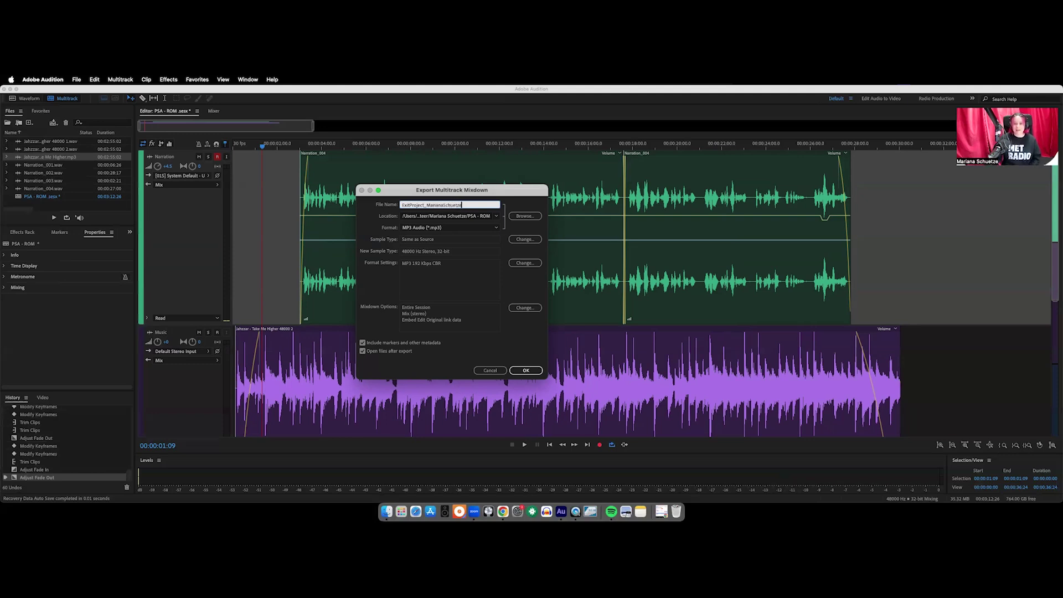
left_click(528, 264)
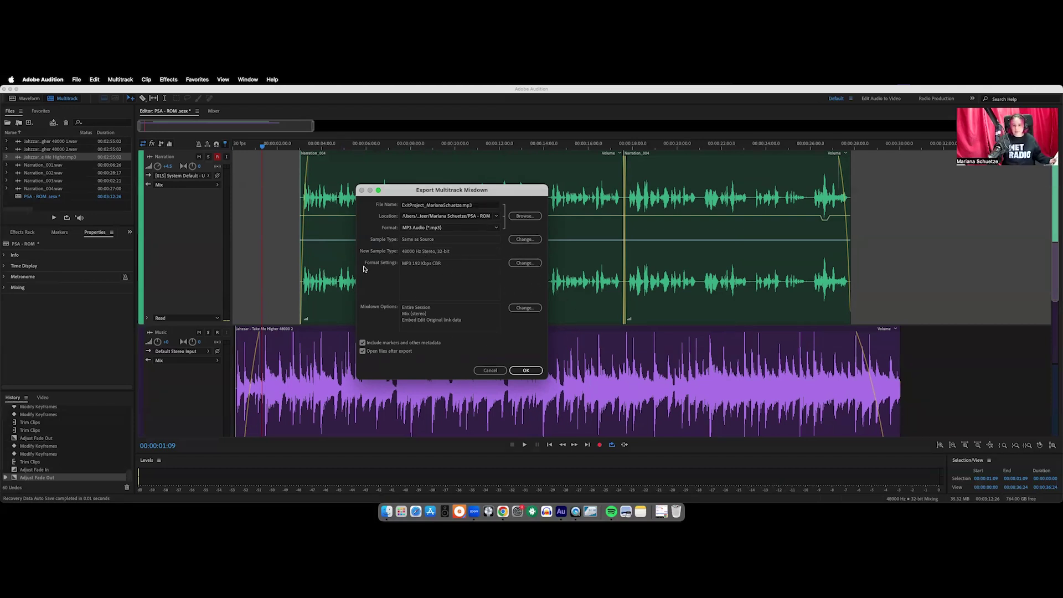
Set the MP3 format settings to a 320 Kbps bitrate
left_click(525, 264)
left_click(449, 279)
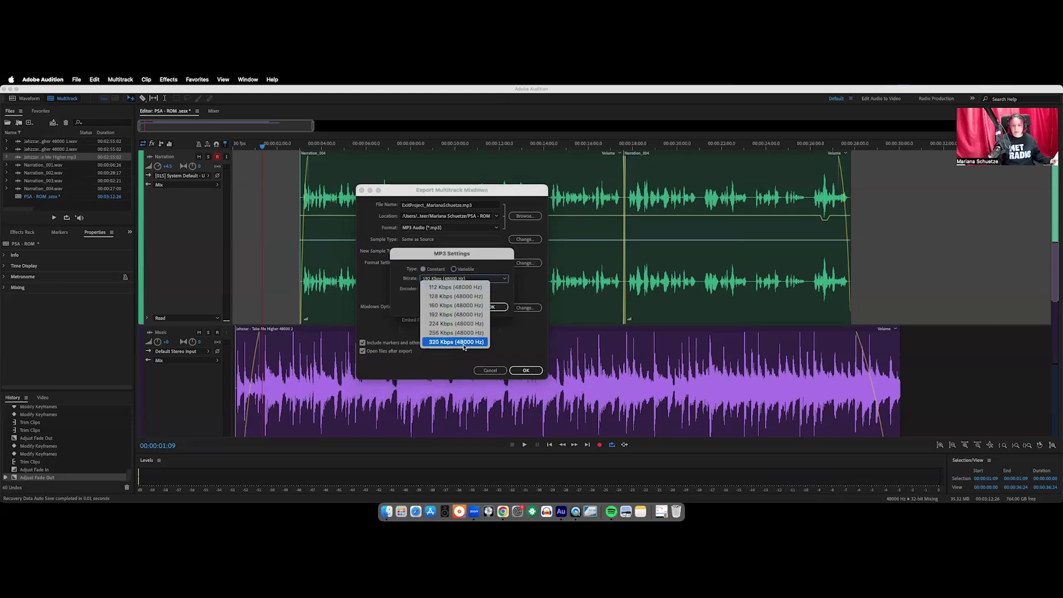
left_click(464, 342)
key("Return")
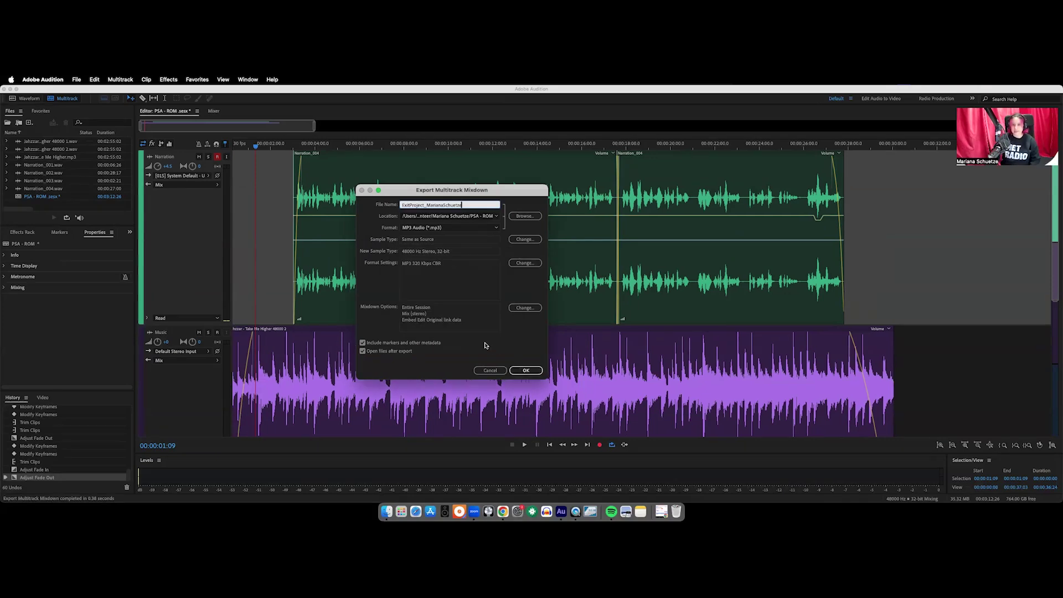
Export the mixdown, then open Desktop > Volunteer > personal folder > PSA - ROM in Finder
left_click(532, 375)
left_click(525, 371)
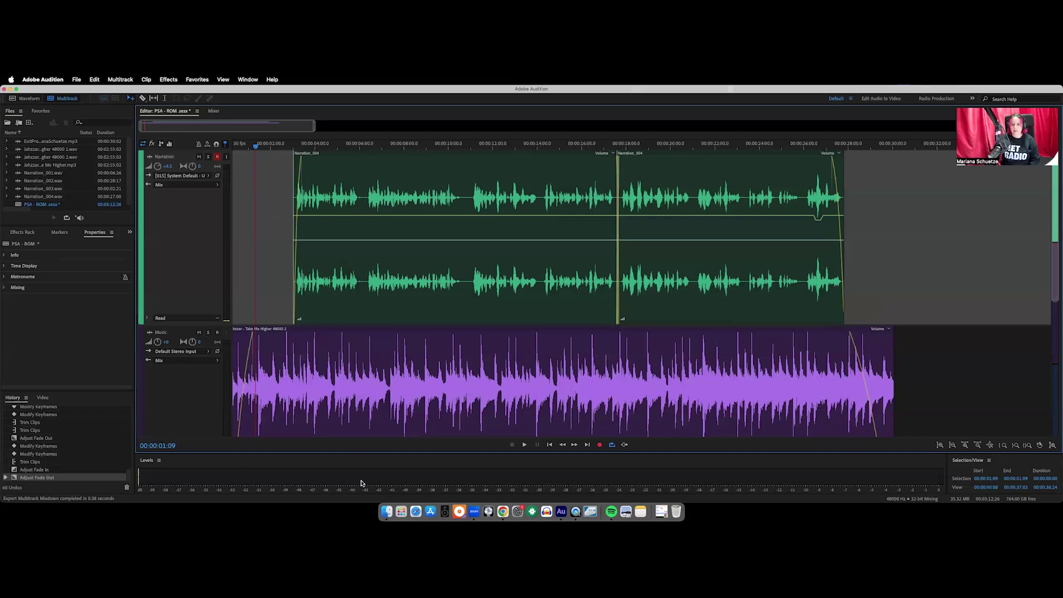
left_click(387, 511)
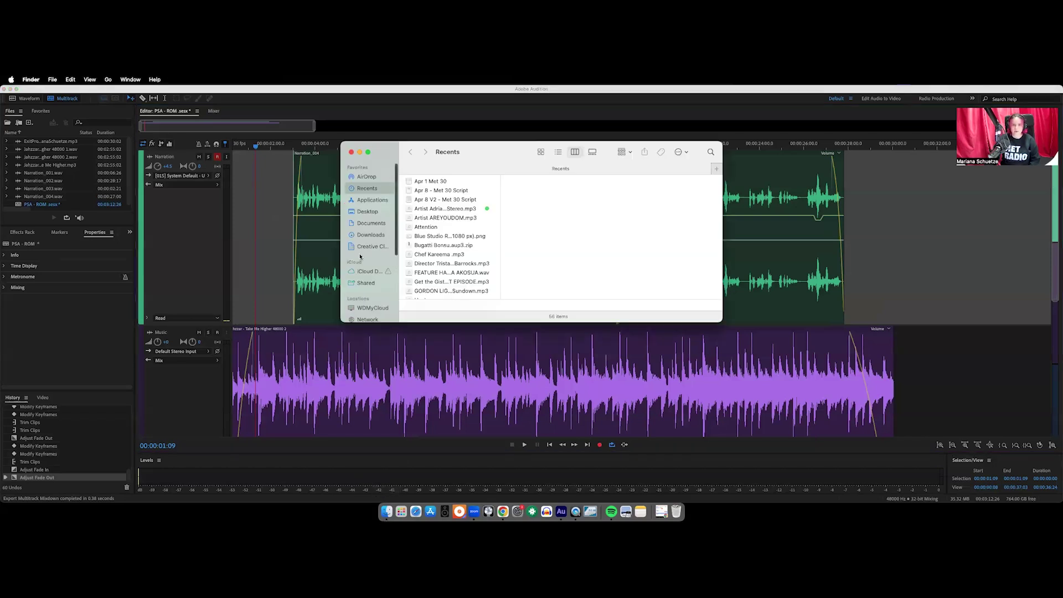
left_click(368, 212)
left_click(514, 205)
double_click(514, 204)
double_click(515, 263)
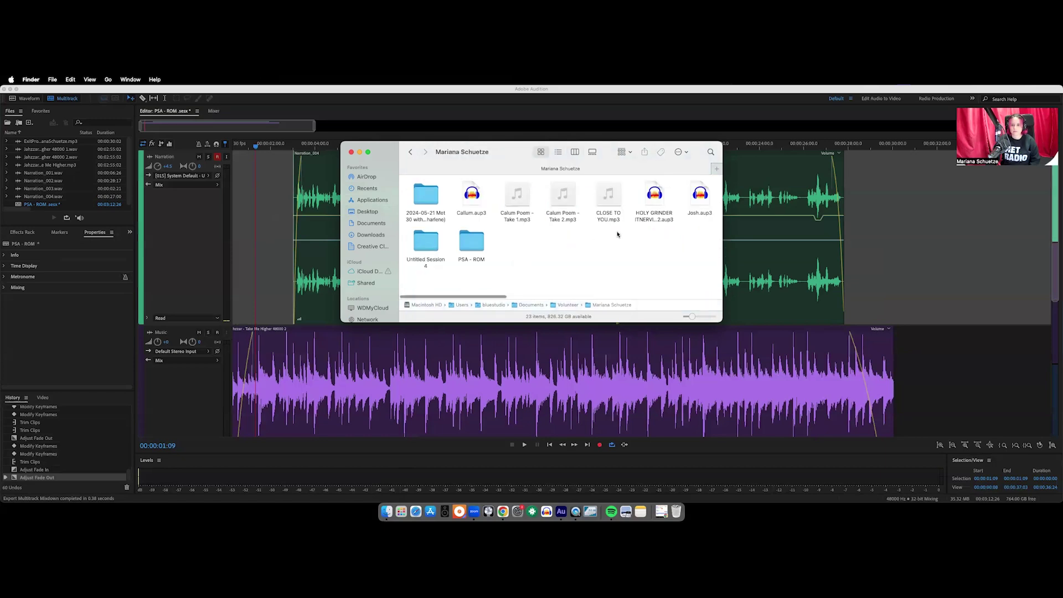
double_click(472, 240)
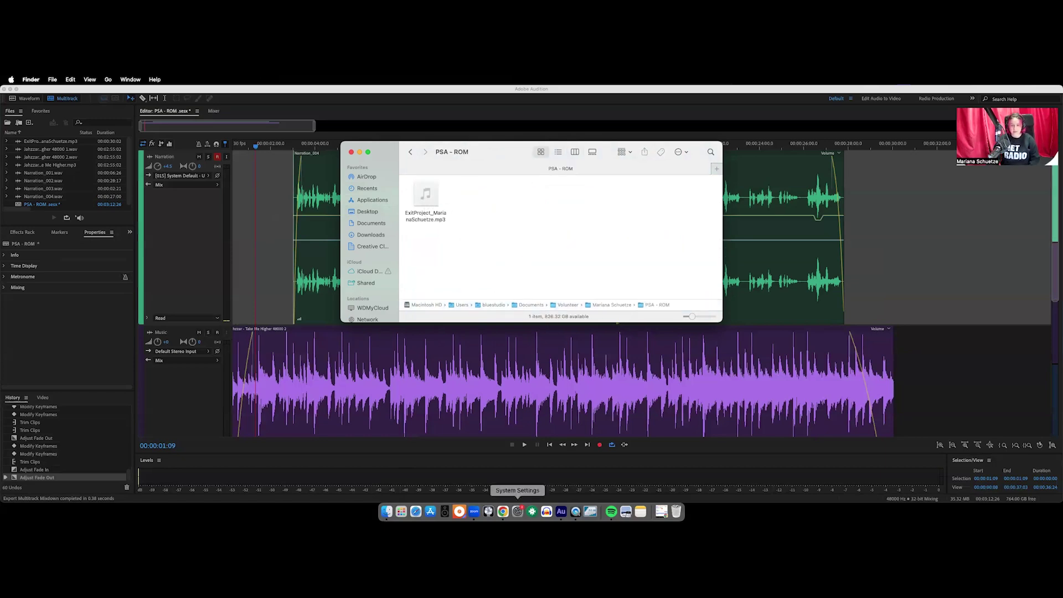
left_click(503, 511)
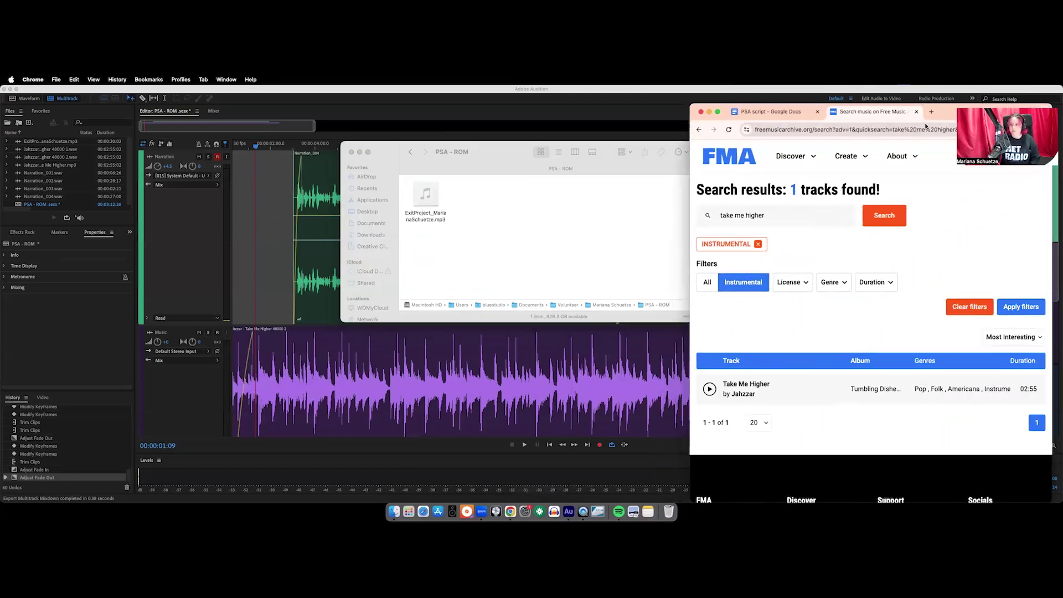
Center the Chrome window and switch it to full screen
left_click_drag(718, 114, 316, 144)
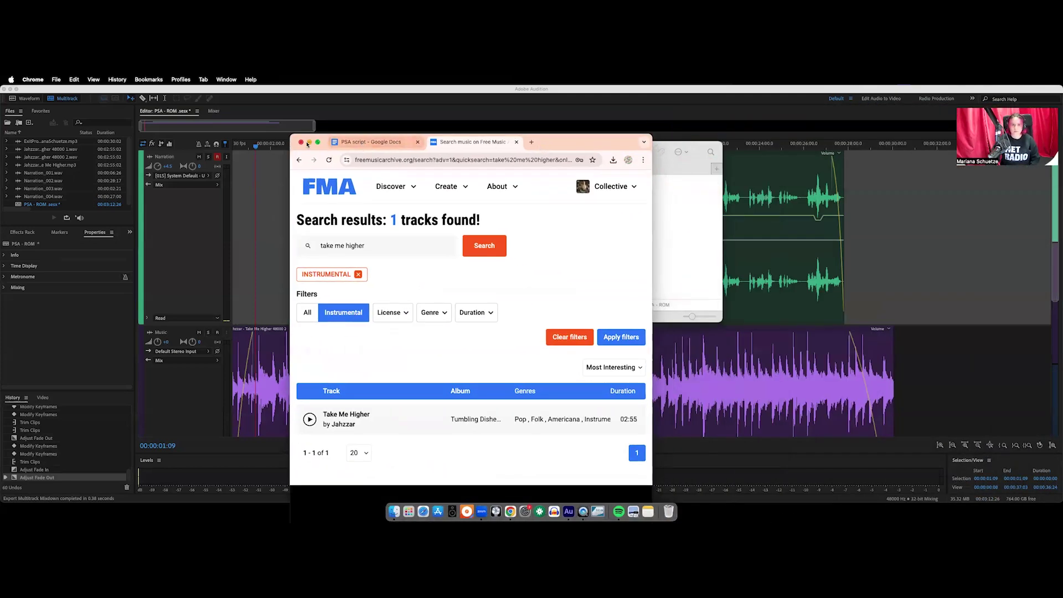
left_click(318, 143)
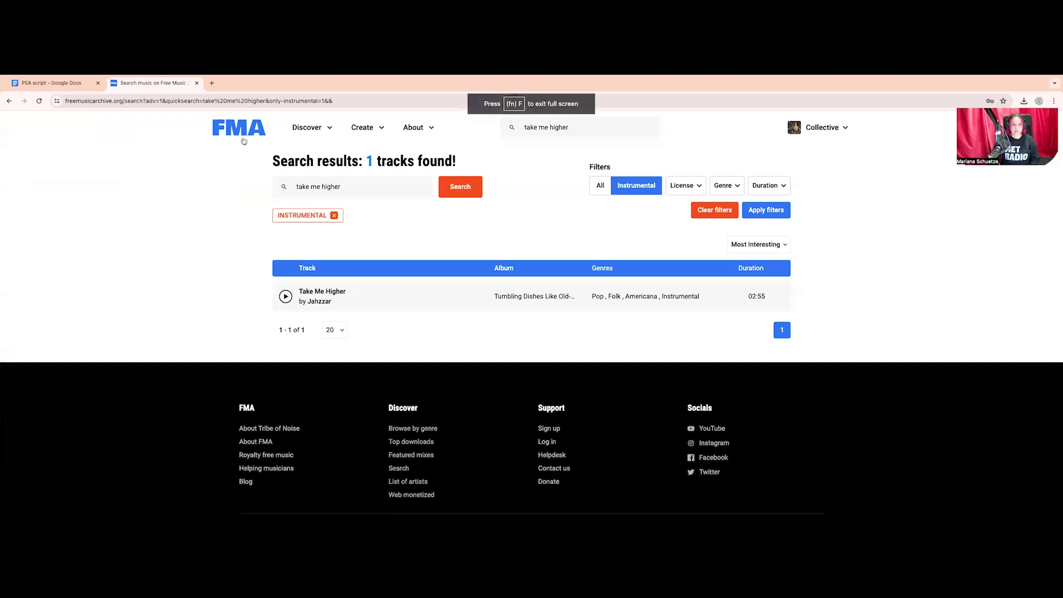
left_click(320, 294)
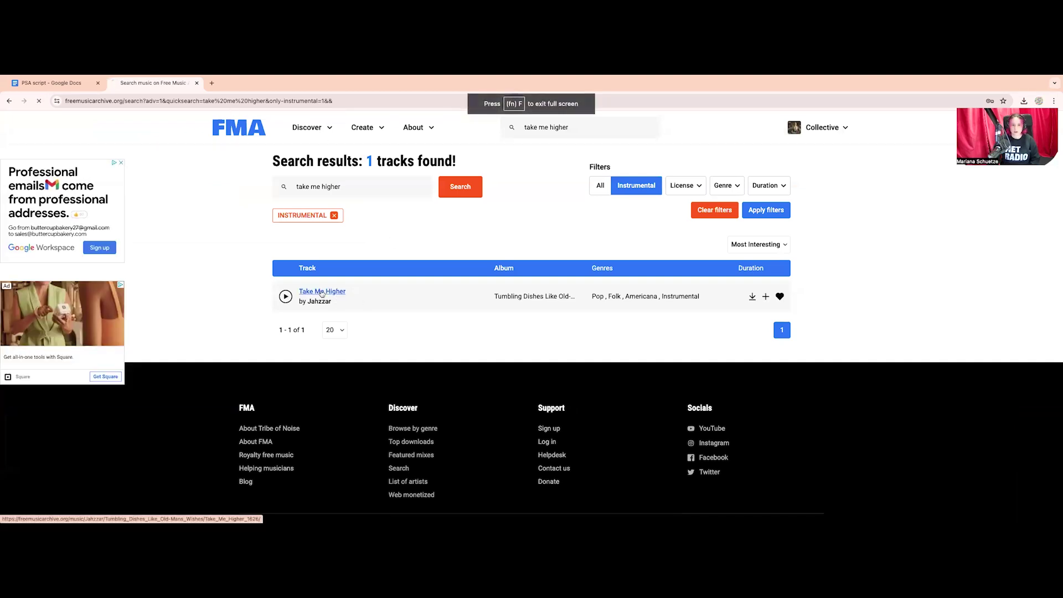
scroll(319, 294, "down", 2)
Load exitprojectsubmission.metradio.ca in a new browser tab
key("super+t")
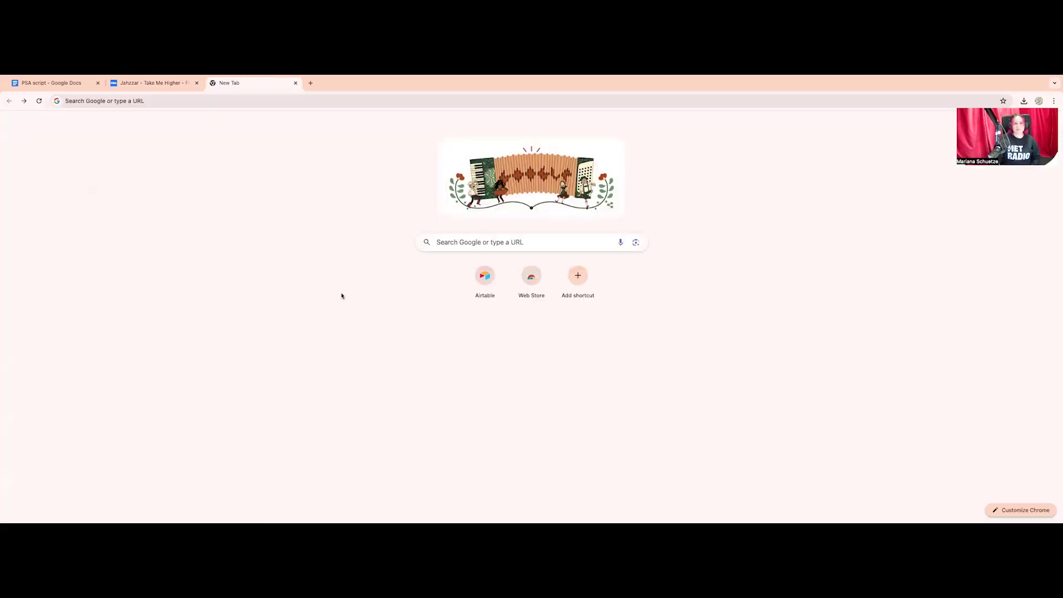
left_click(144, 102)
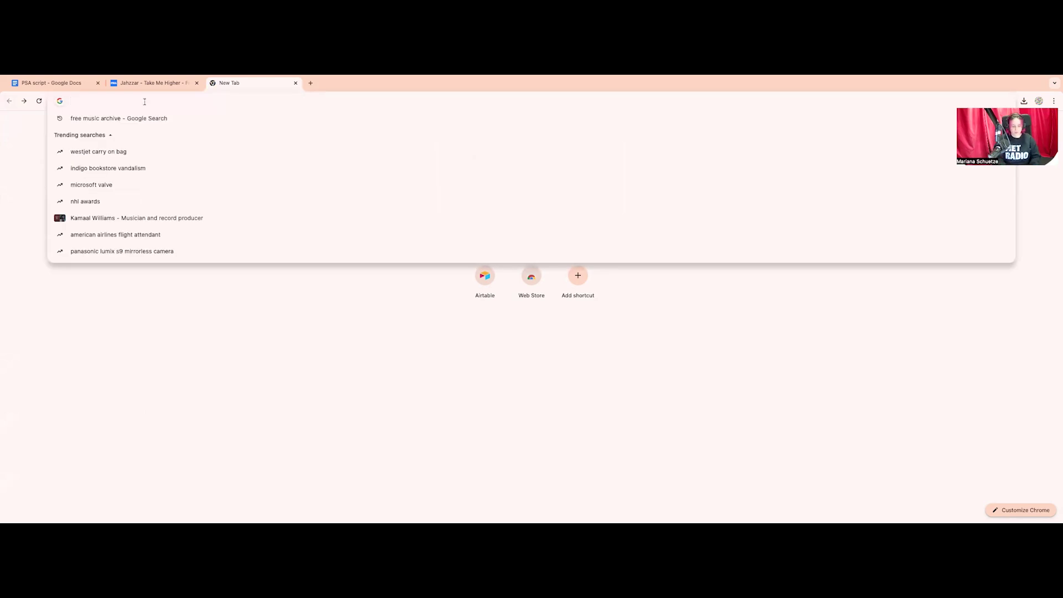
type("exit")
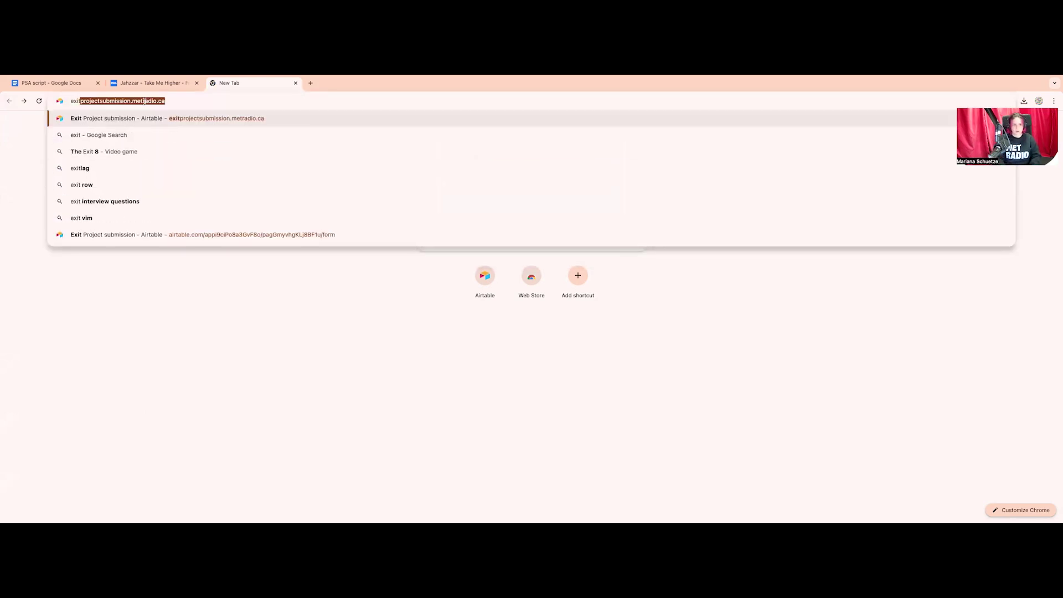
type("projectsub")
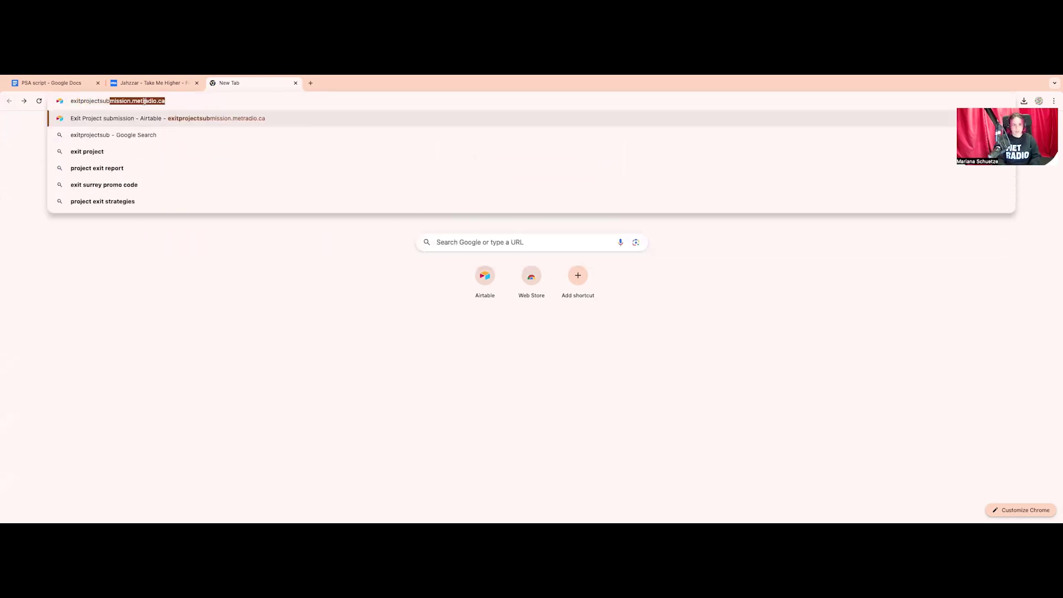
type("mission.met")
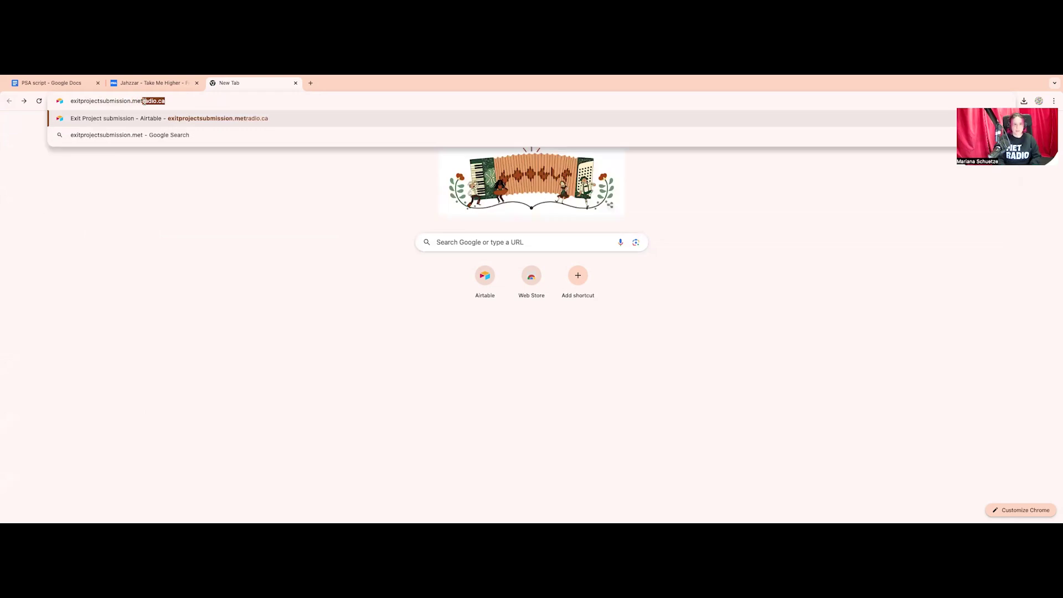
type("radio.ca")
key("Return")
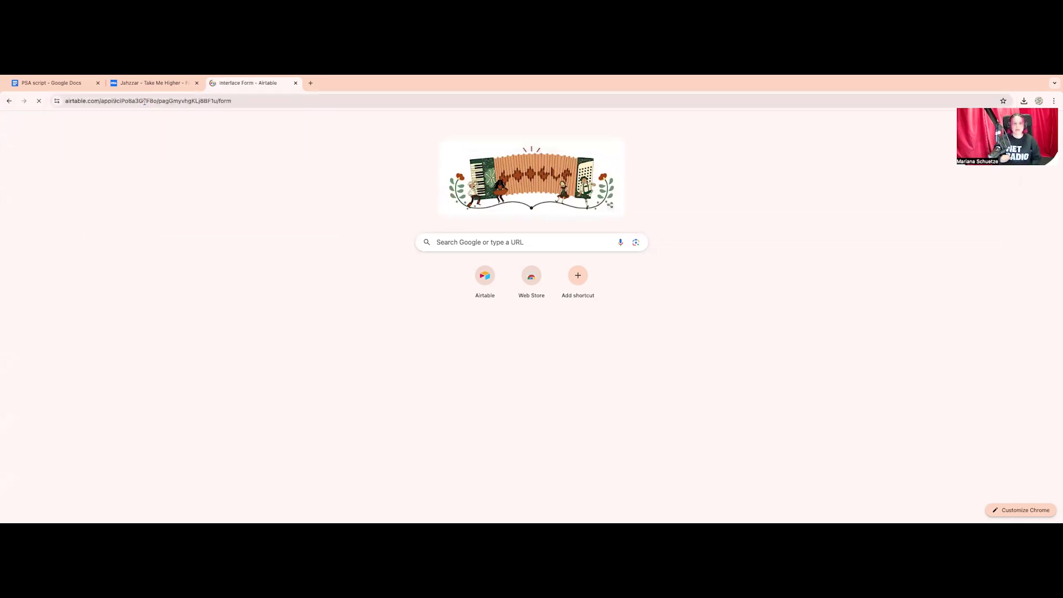
Enter the volunteer's name in the Name field and move to Email
left_click(380, 281)
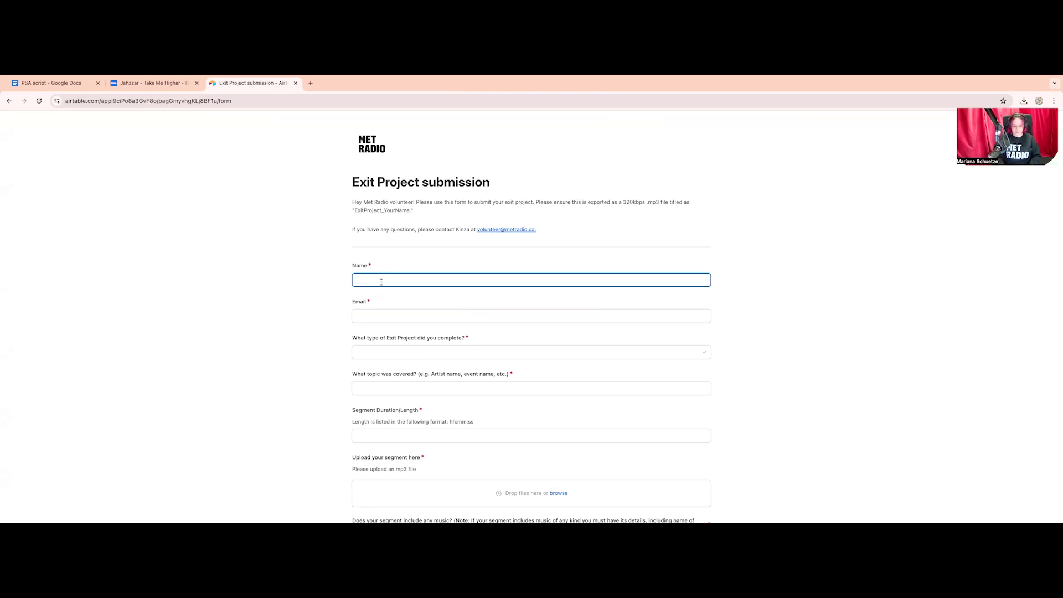
left_click(375, 321)
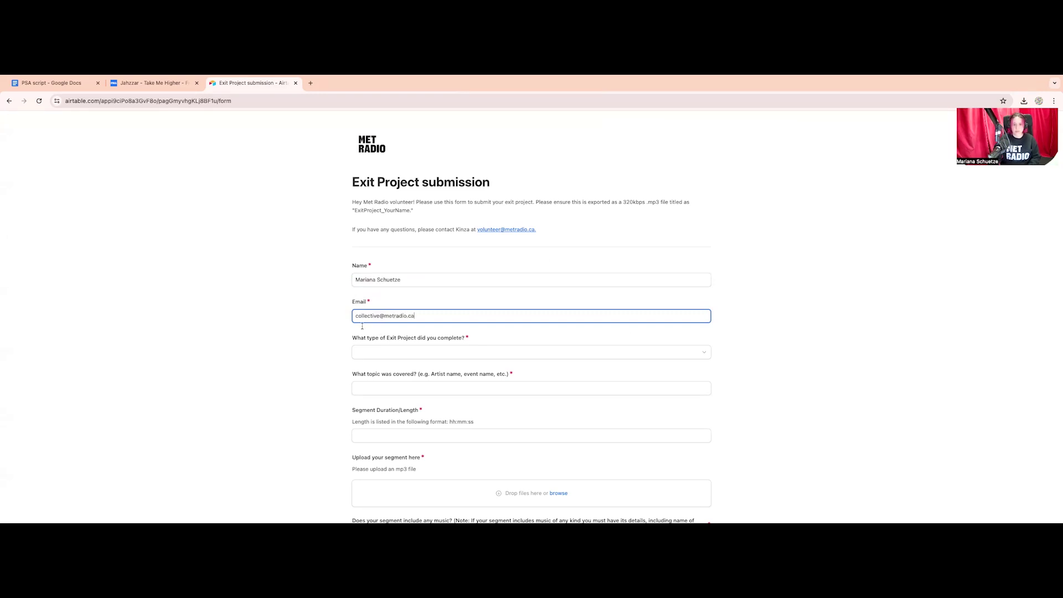
Choose PSA as the project type and enter ROM discount as the topic covered
left_click(369, 353)
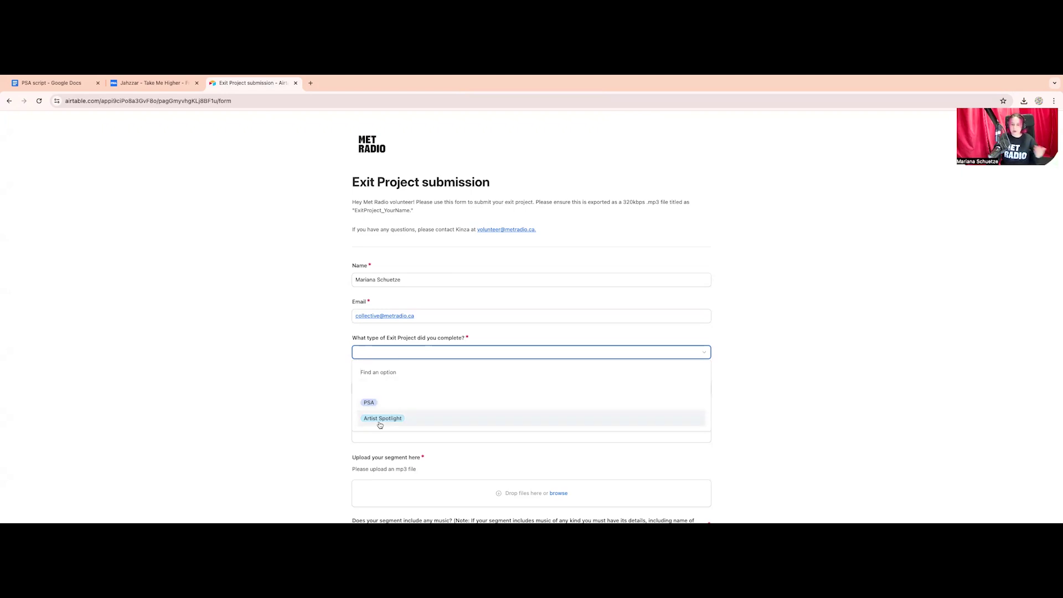
left_click(371, 407)
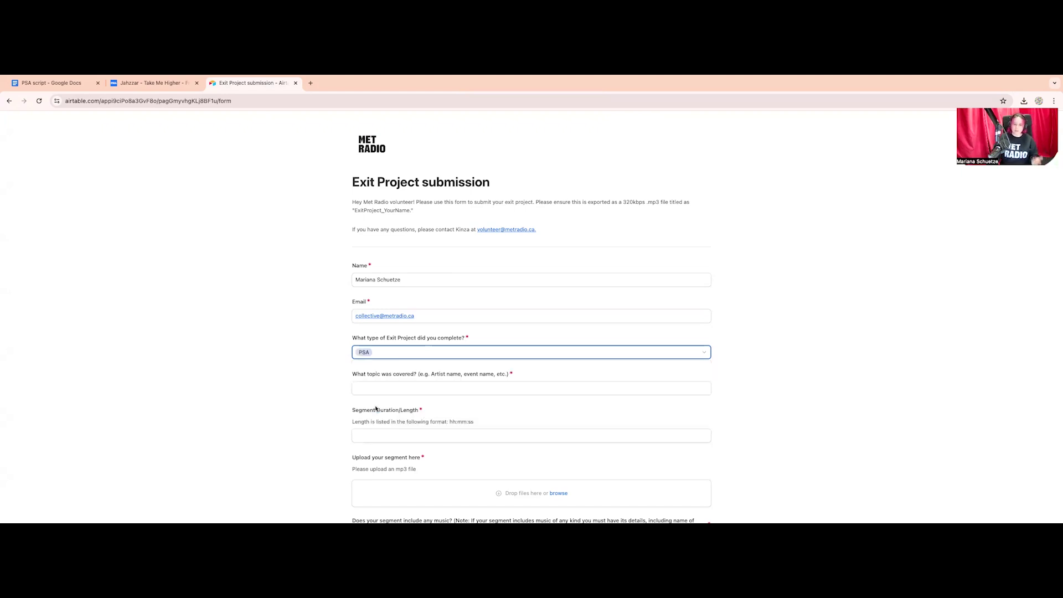
scroll(376, 407, "down", 5)
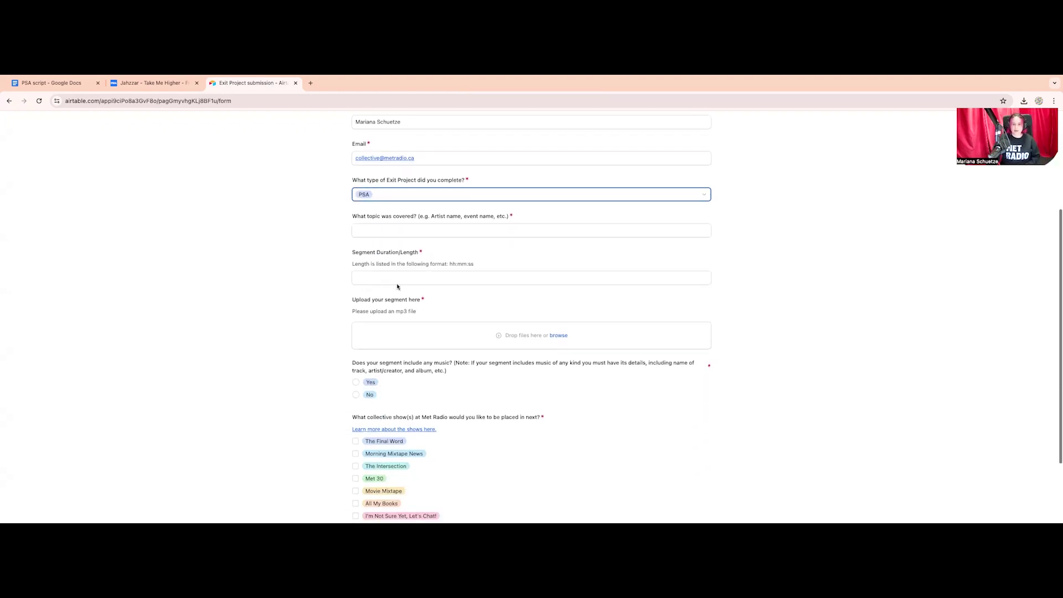
left_click(400, 230)
type("ROM discount")
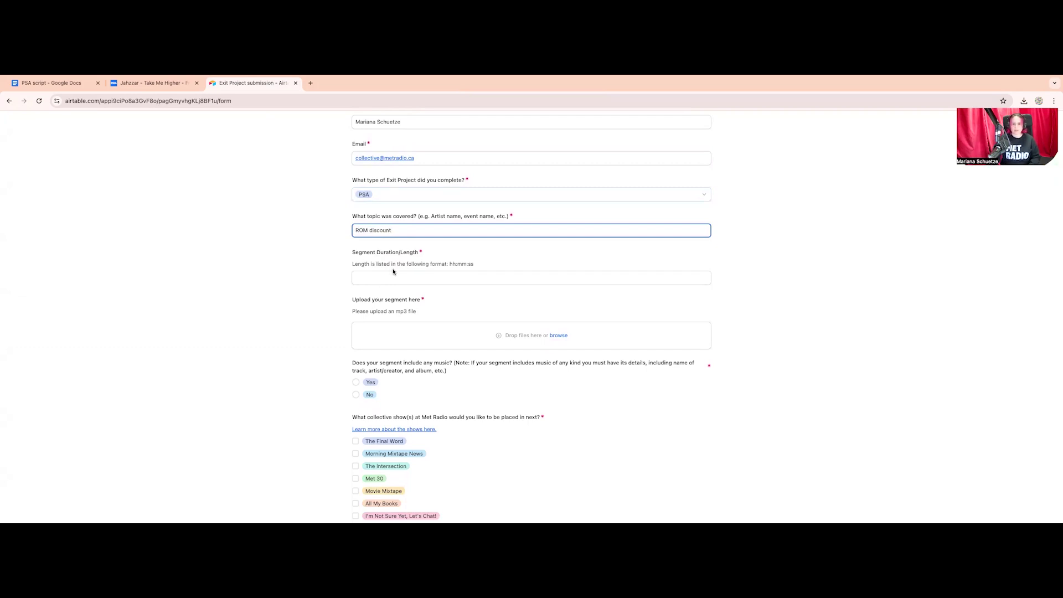
triple_click(355, 236)
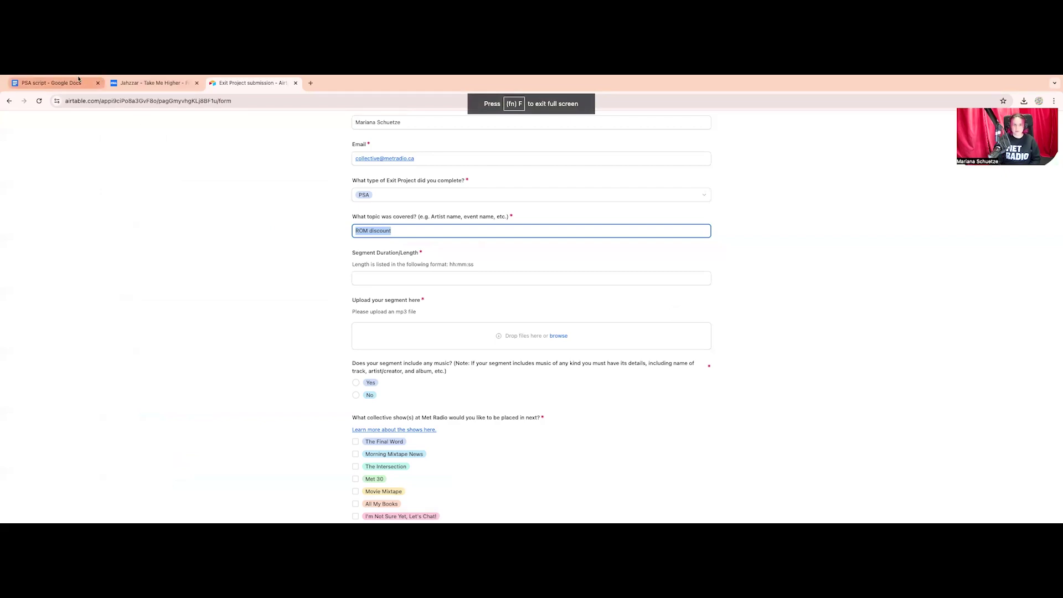
left_click(28, 92)
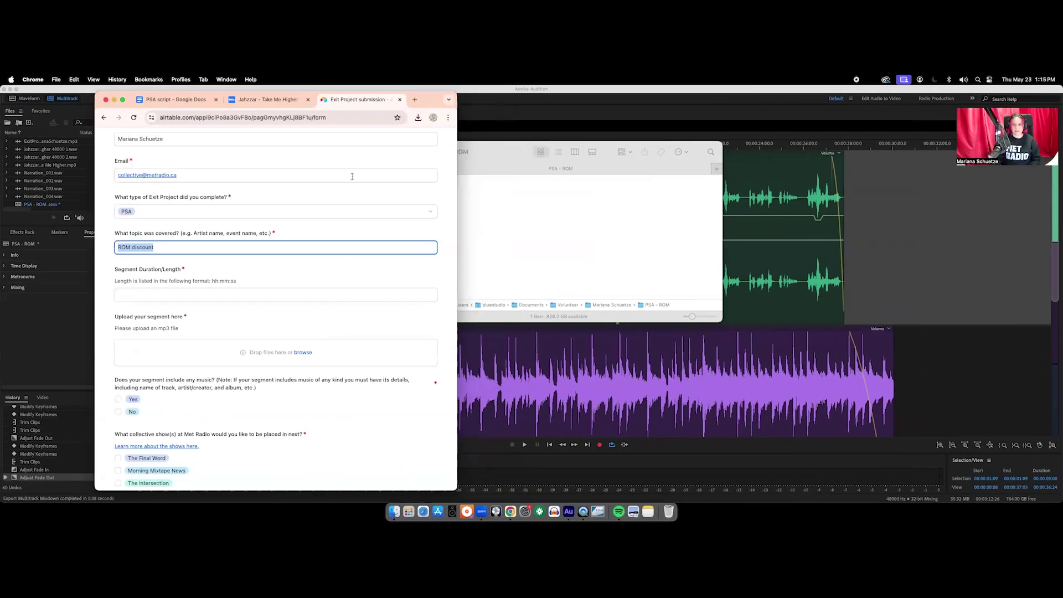
Get Info on the exported ExitProject mp3 and confirm its 00:30 duration
left_click(475, 217)
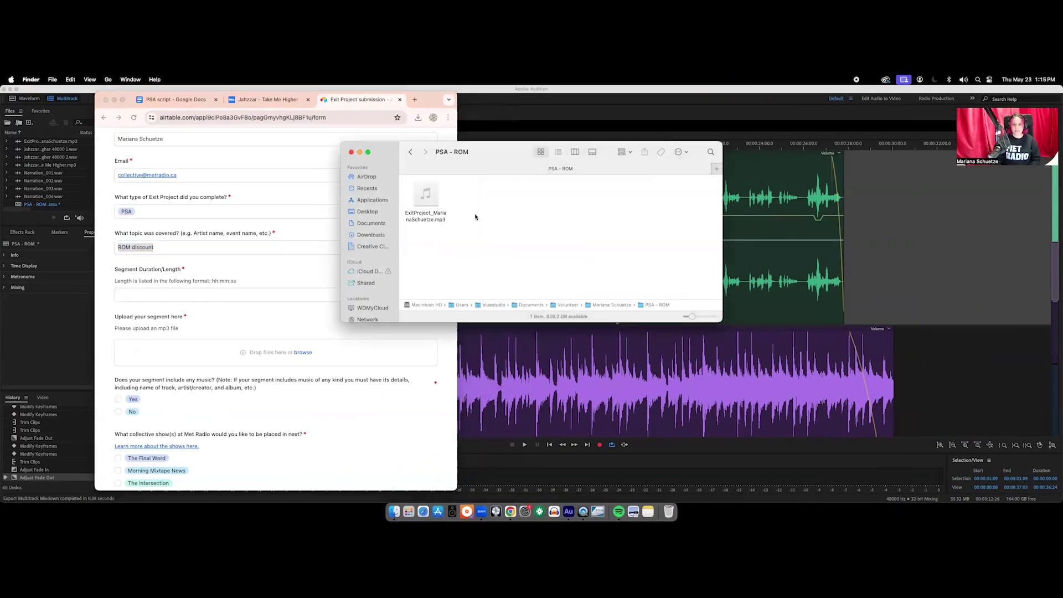
right_click(434, 213)
left_click(465, 254)
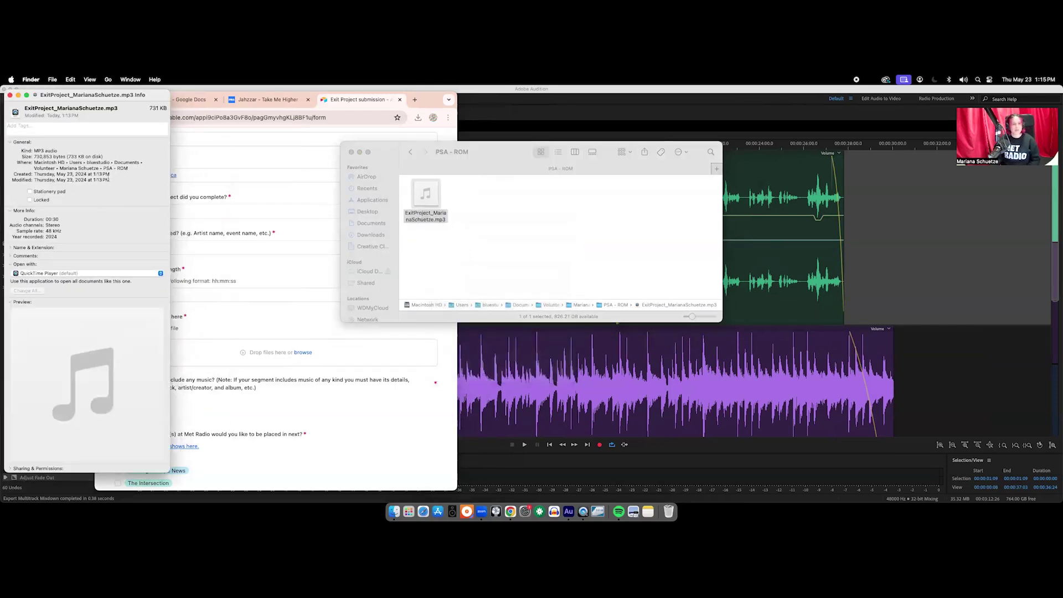
left_click_drag(46, 219, 121, 243)
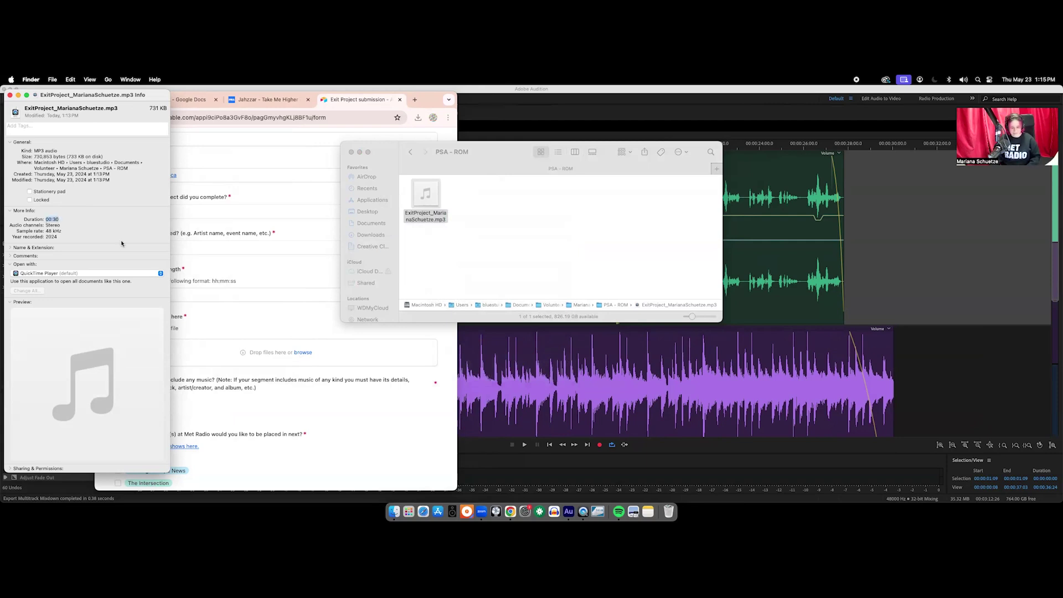
left_click(201, 252)
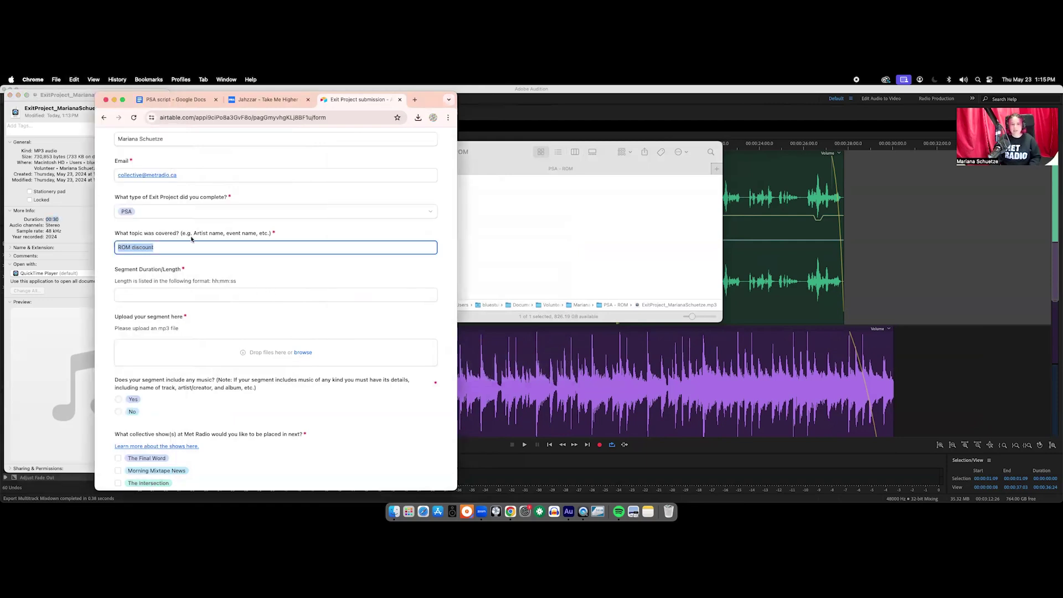
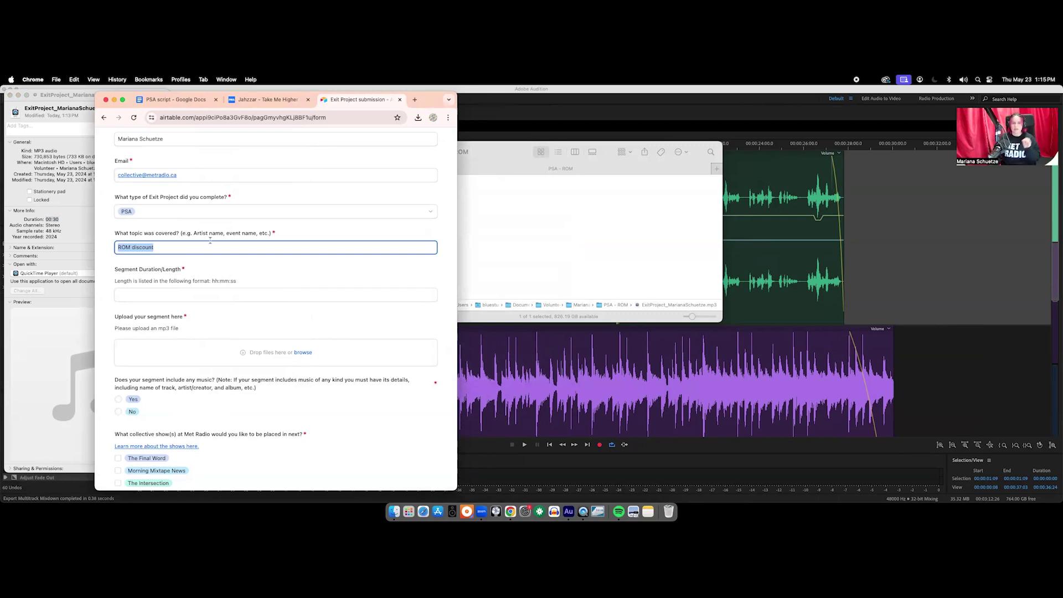
Enter 00:30 as the segment duration
left_click(187, 290)
type("00:30")
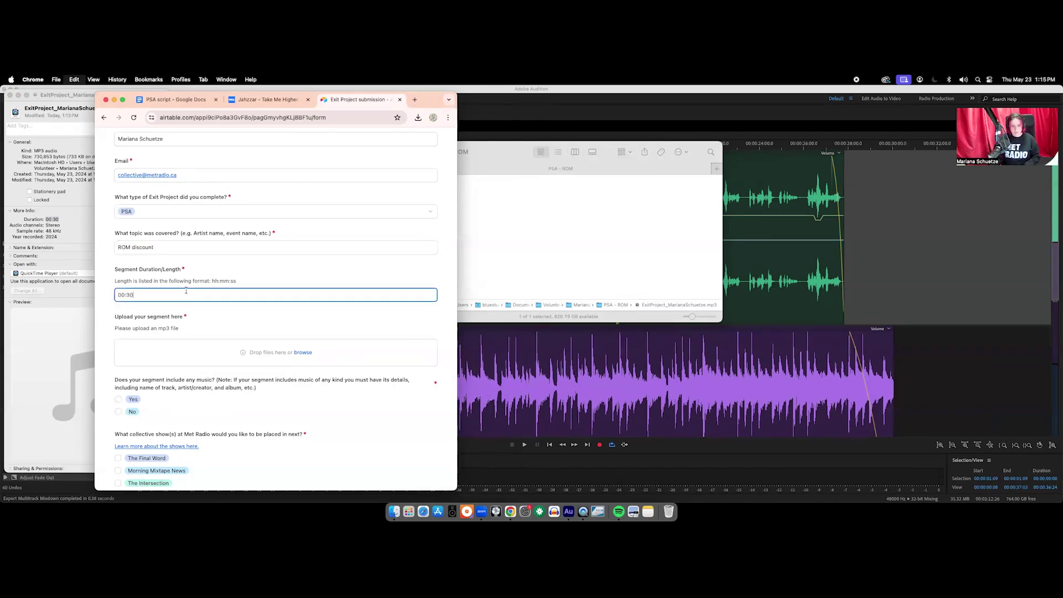
left_click(123, 101)
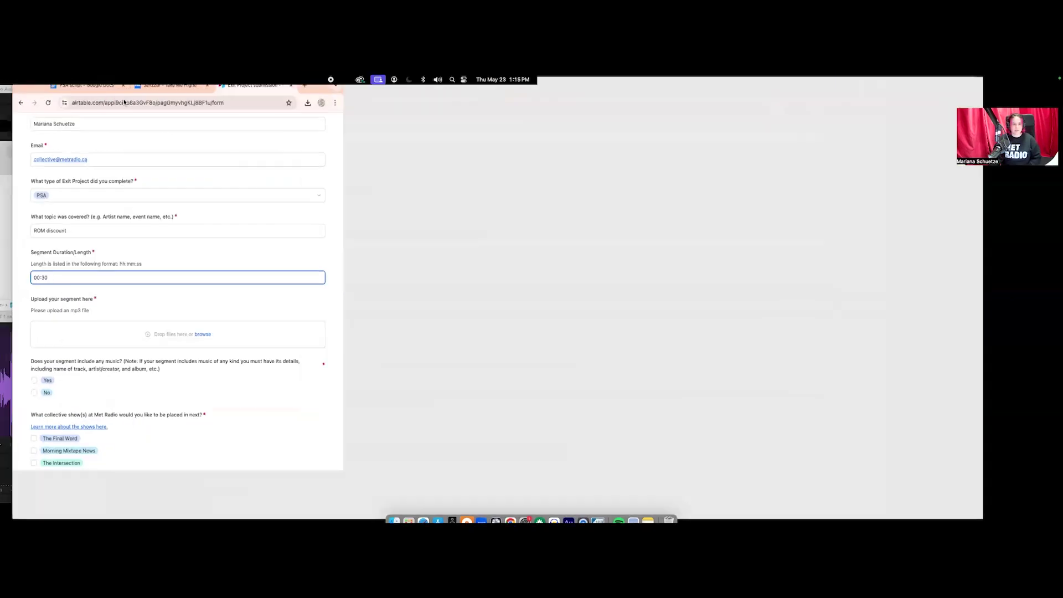
Attach the ExitProject mp3 from Desktop > Volunteer > PSA - ROM to the form's uploader
left_click(532, 335)
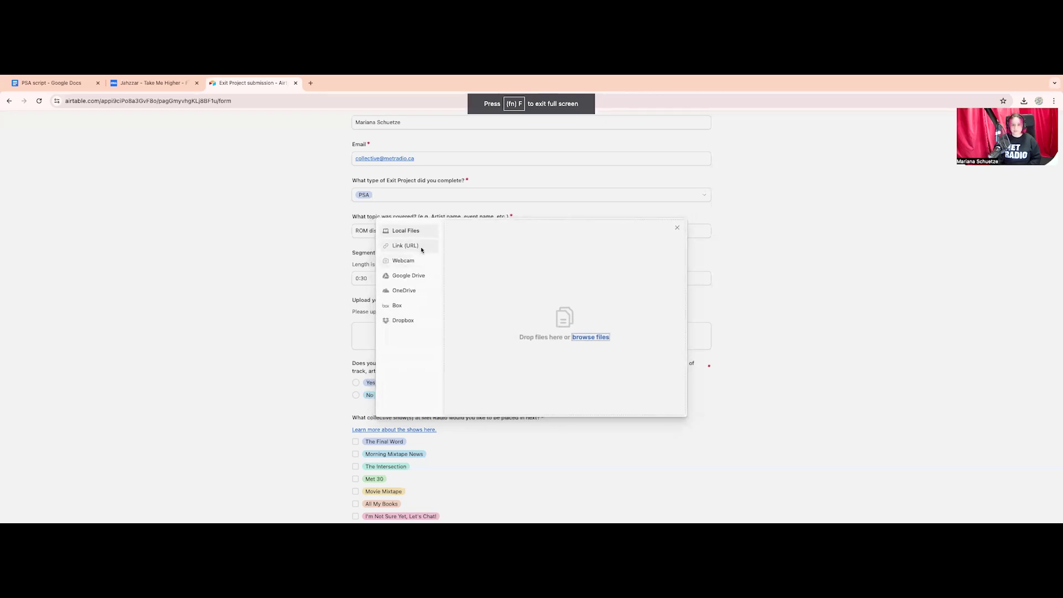
left_click(590, 339)
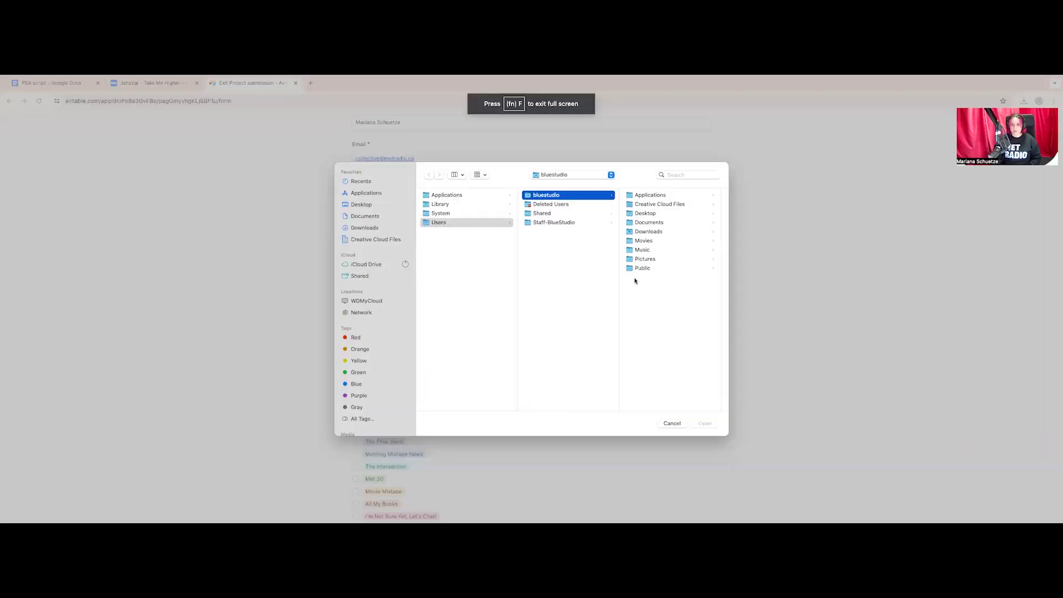
left_click(361, 205)
left_click(499, 249)
scroll(569, 316, "down", 5)
left_click(573, 357)
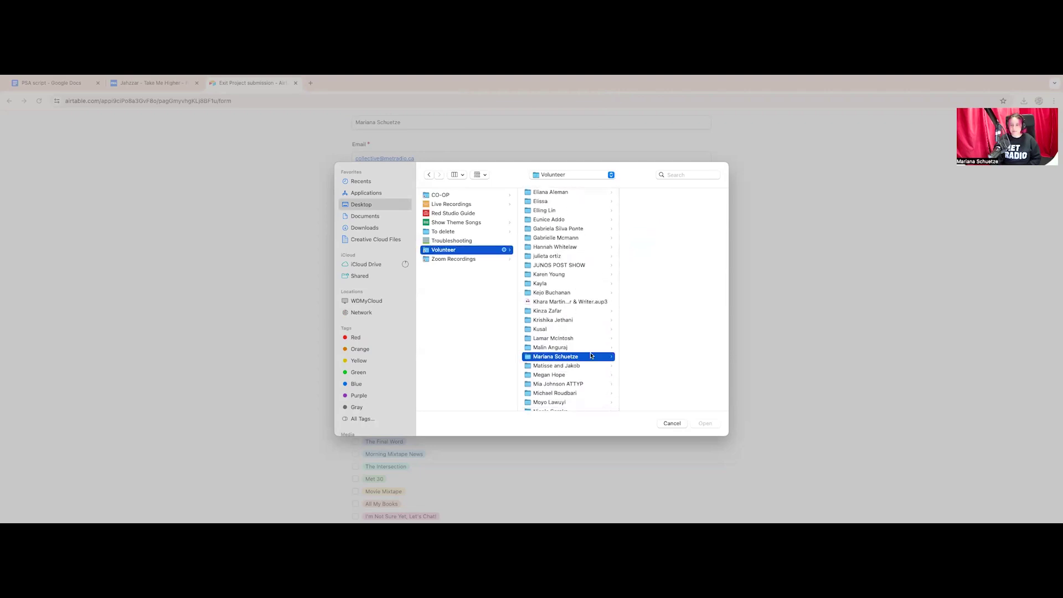
left_click(667, 324)
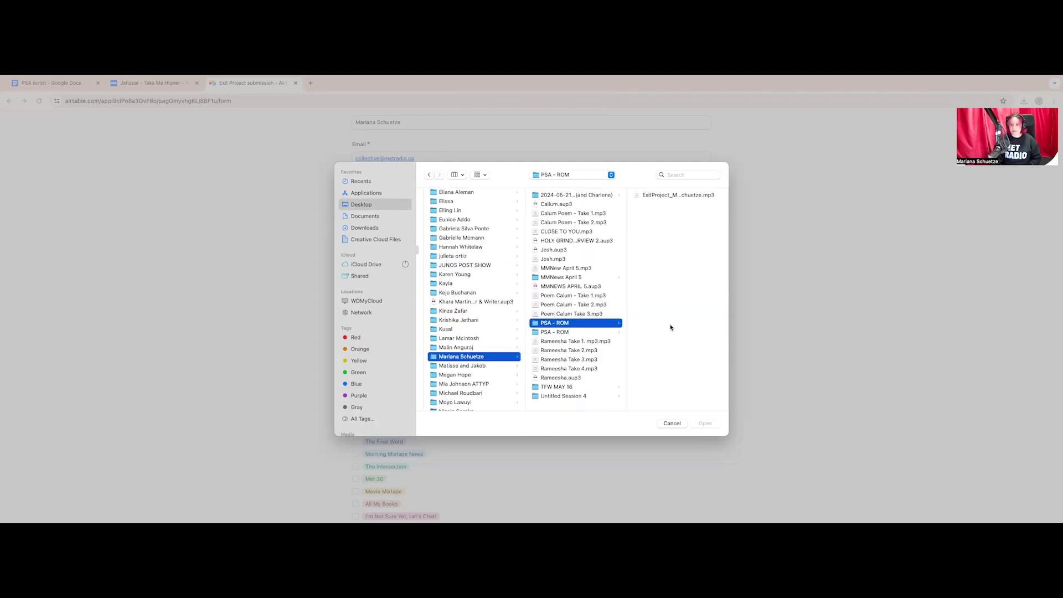
left_click(706, 199)
left_click(705, 423)
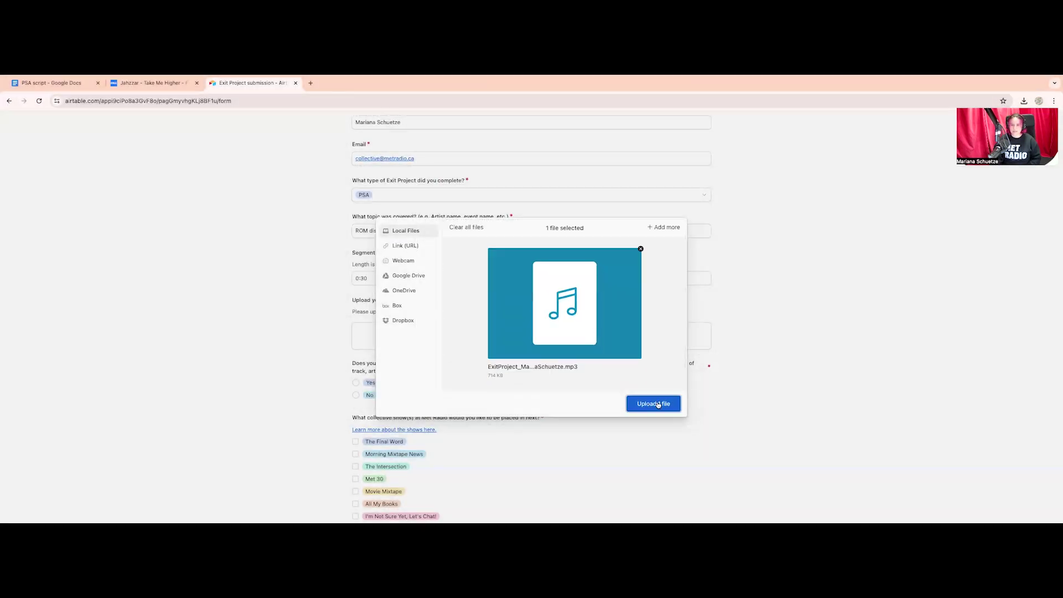
left_click(659, 404)
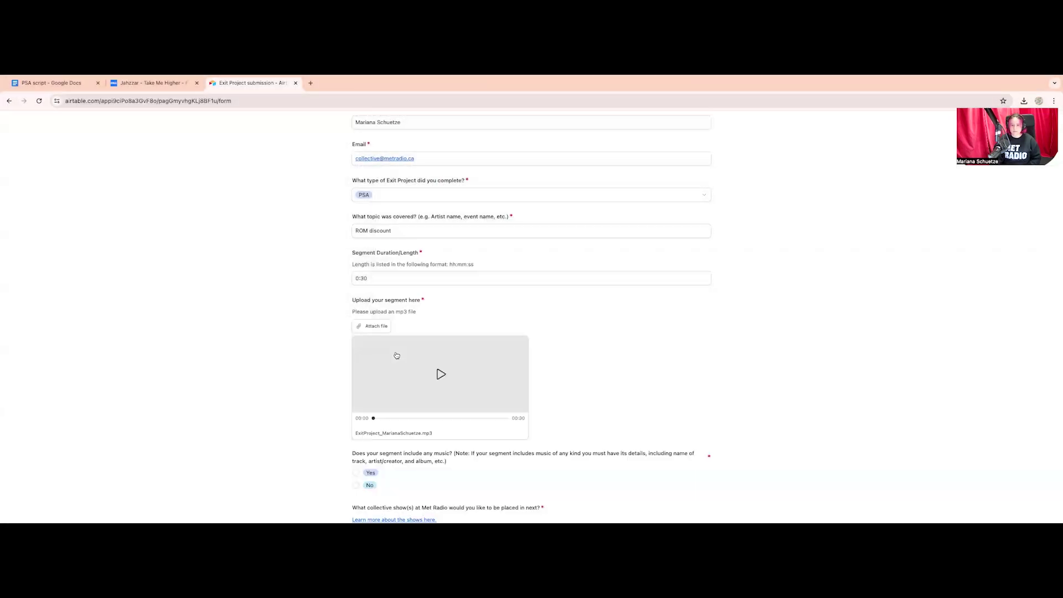
Answer Yes to the segment including music and look up the track details
scroll(585, 356, "down", 4)
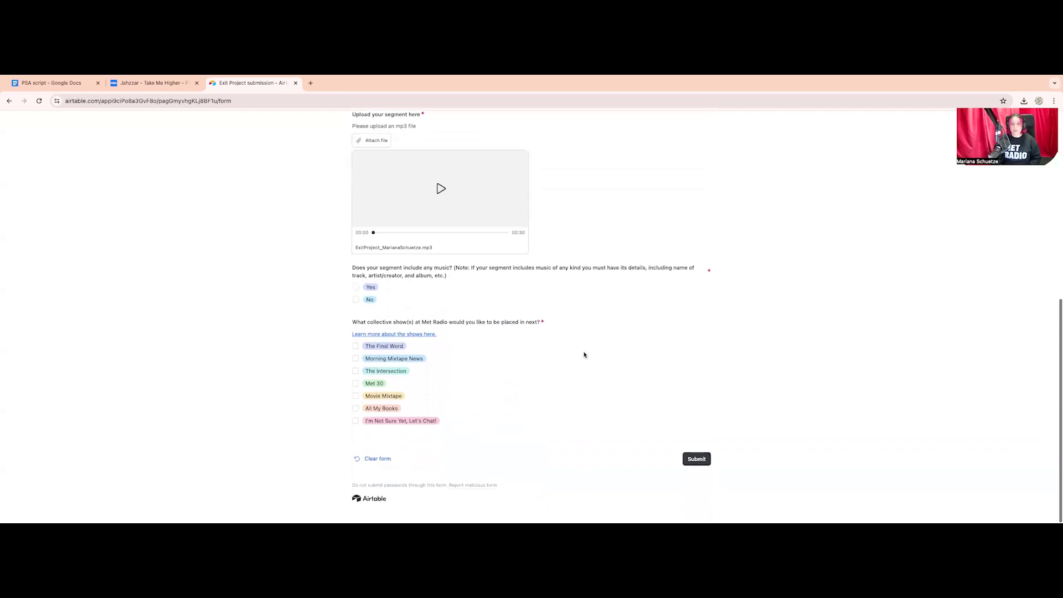
left_click(354, 287)
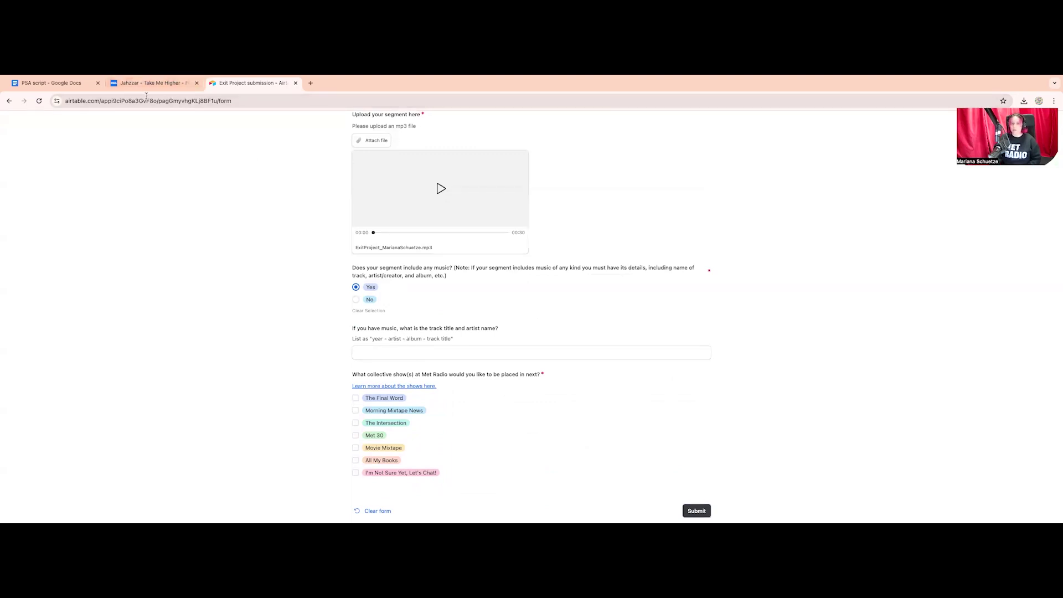
left_click(134, 81)
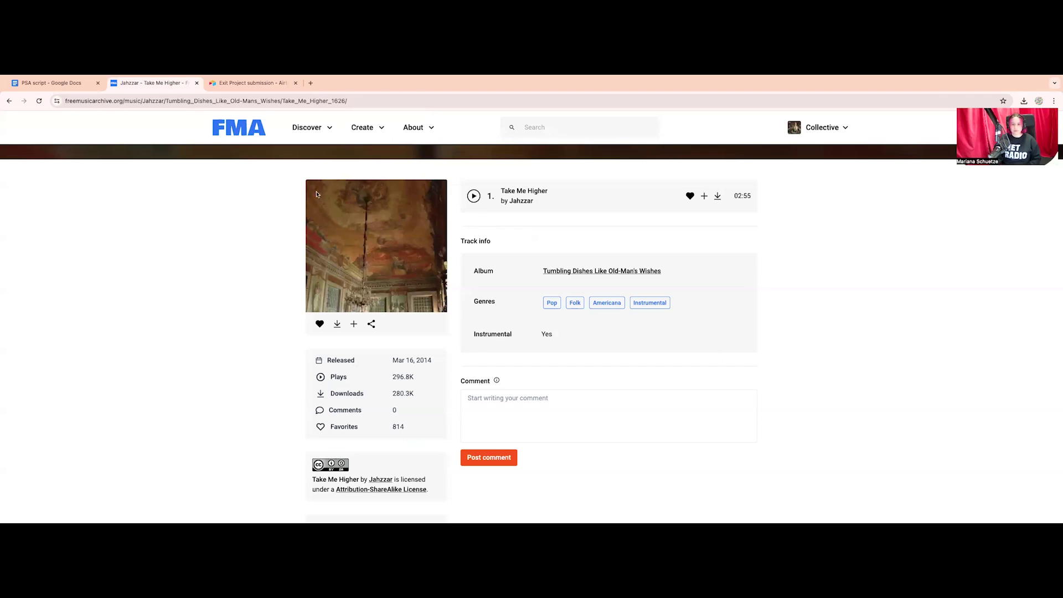
left_click(251, 79)
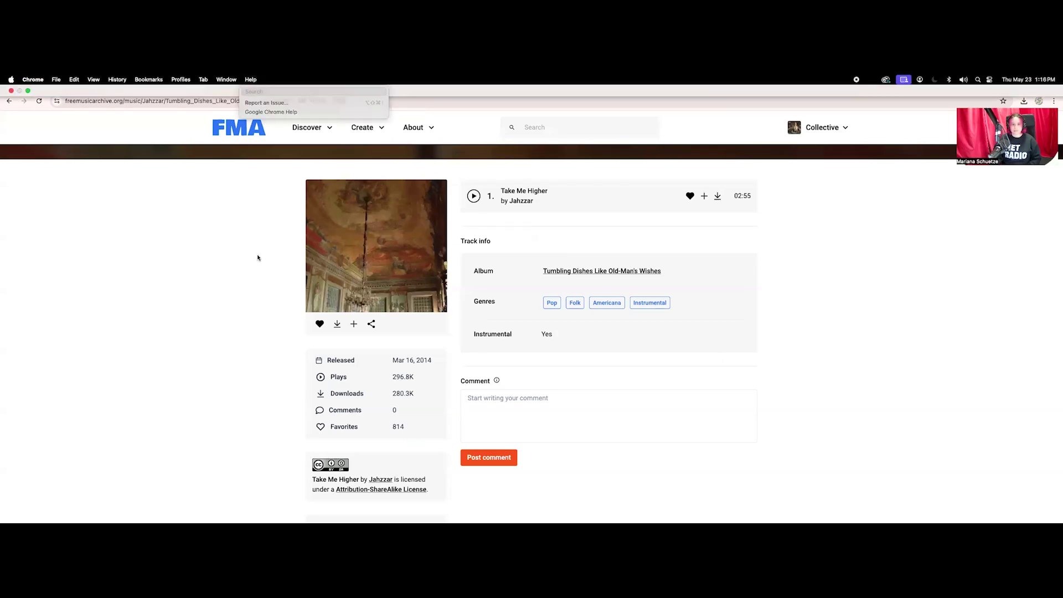
left_click(254, 84)
Start the music credit line with the year 2014 and the artist
left_click(434, 351)
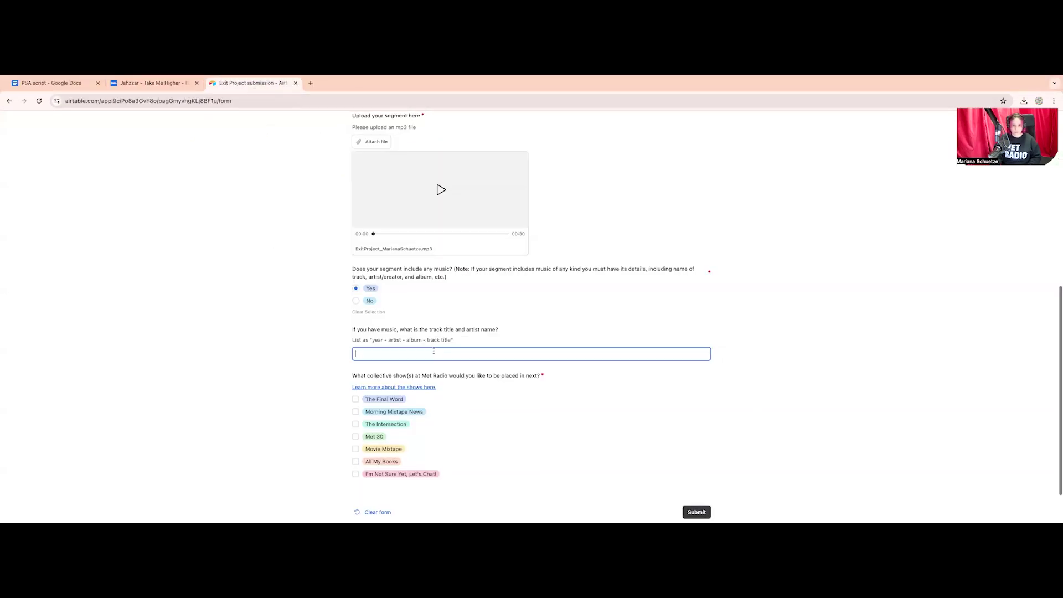
type("2014 - J")
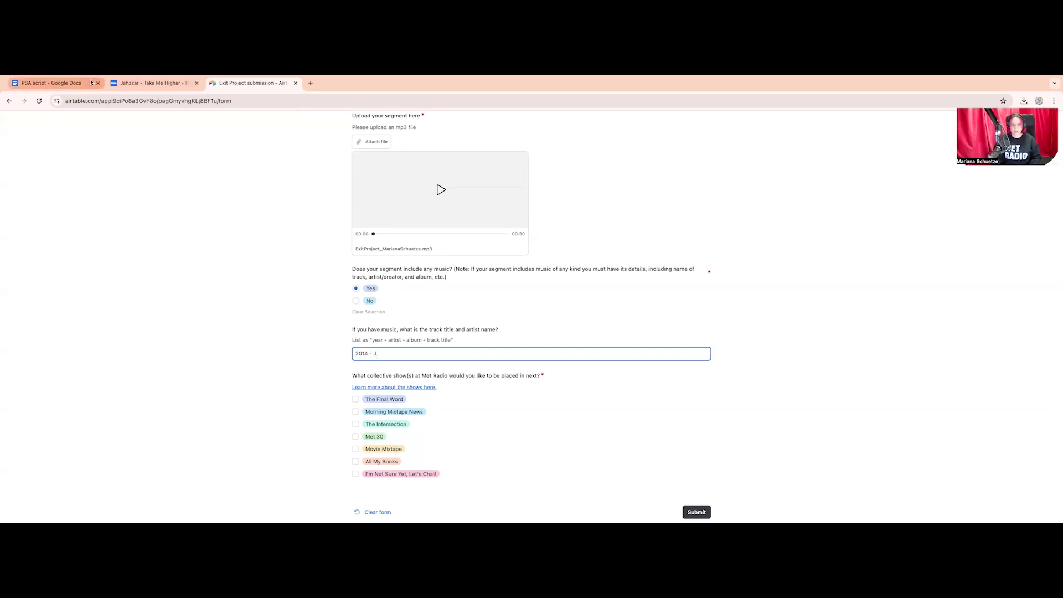
type("azz")
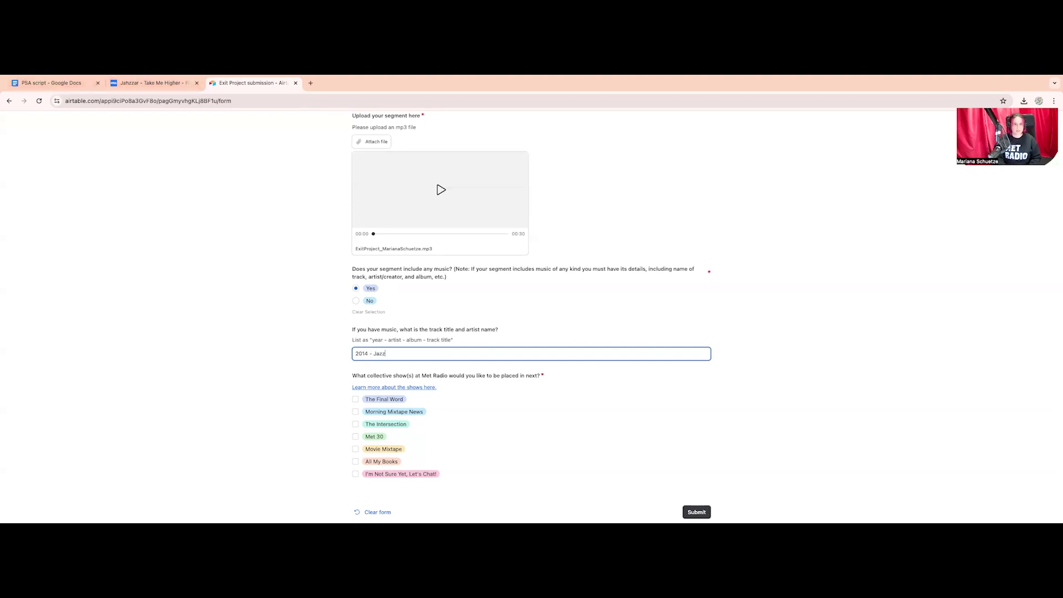
key("BackSpace")
Add the copied album title 'Tumbling Dishes Like Old-Man's Wishes' and track 'Take Me Higher' to the credit
left_click(165, 89)
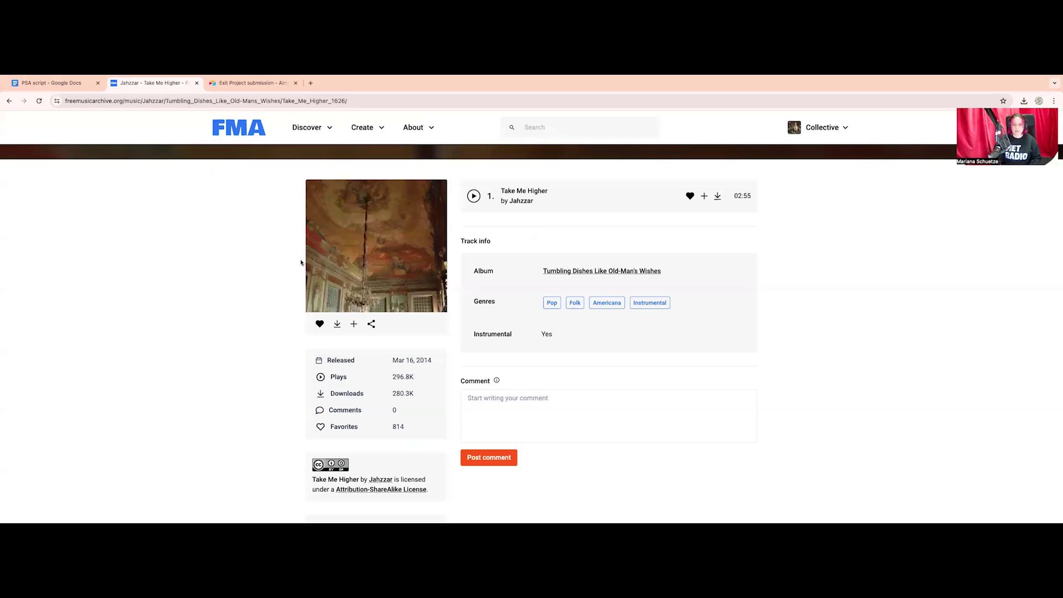
scroll(433, 303, "down", 1)
scroll(433, 302, "up", 1)
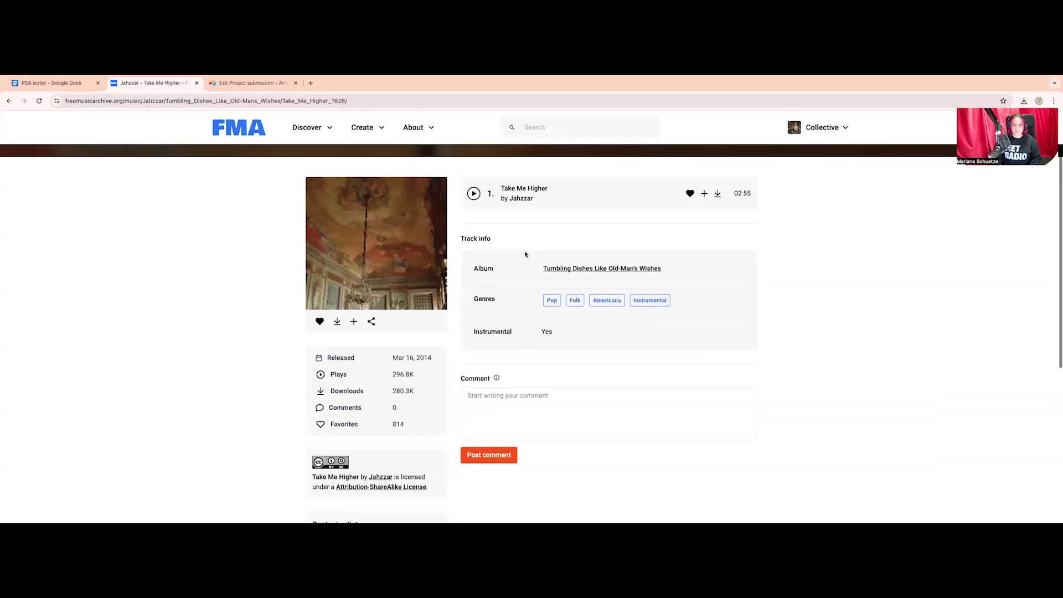
left_click_drag(662, 271, 541, 270)
key("super+c")
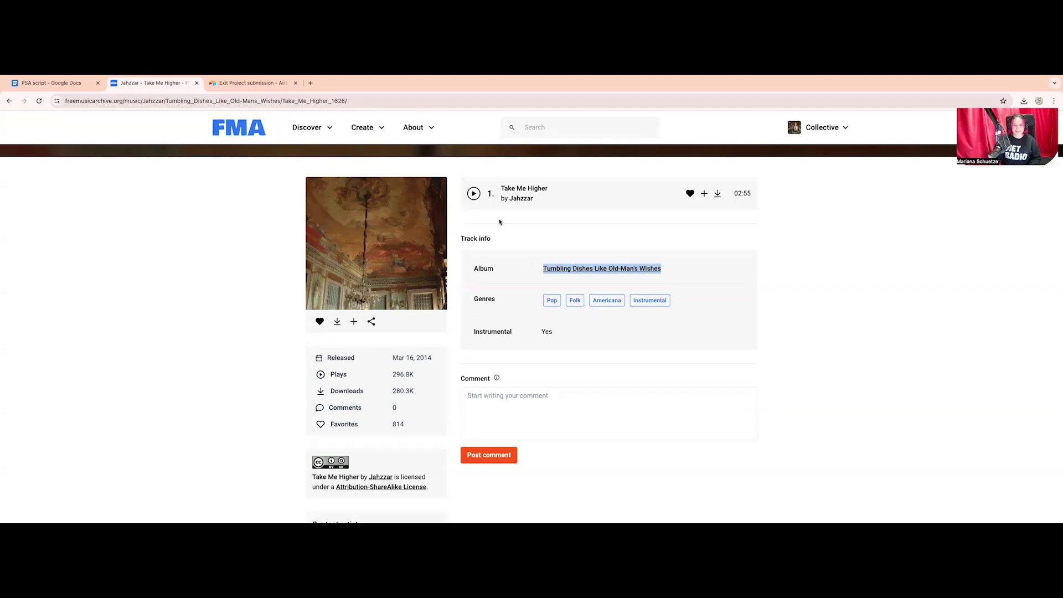
left_click(246, 84)
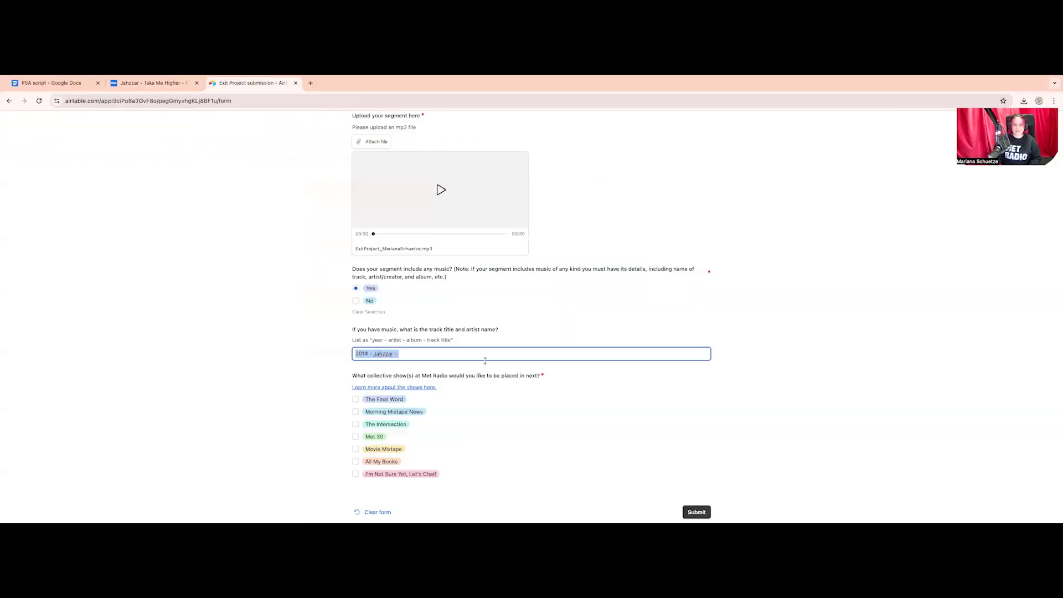
left_click(448, 354)
key("super+v")
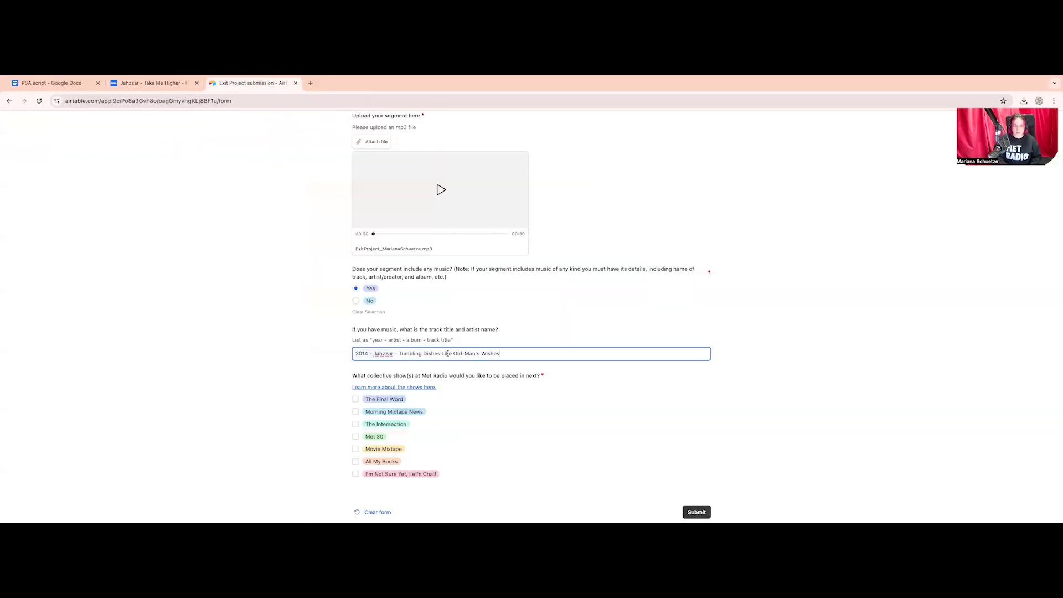
type("- Take Me Higher")
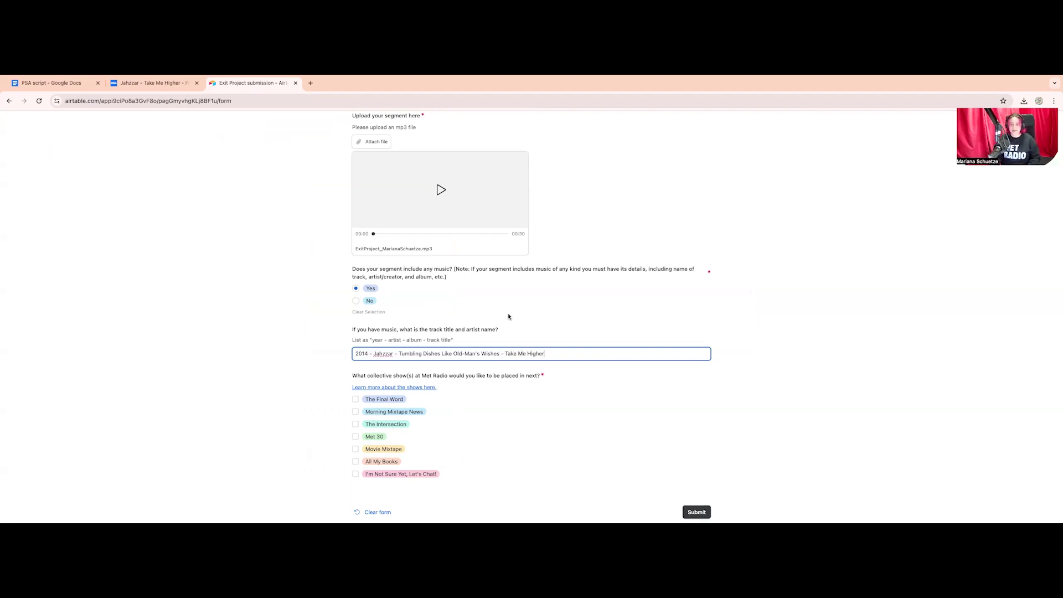
scroll(508, 315, "down", 1)
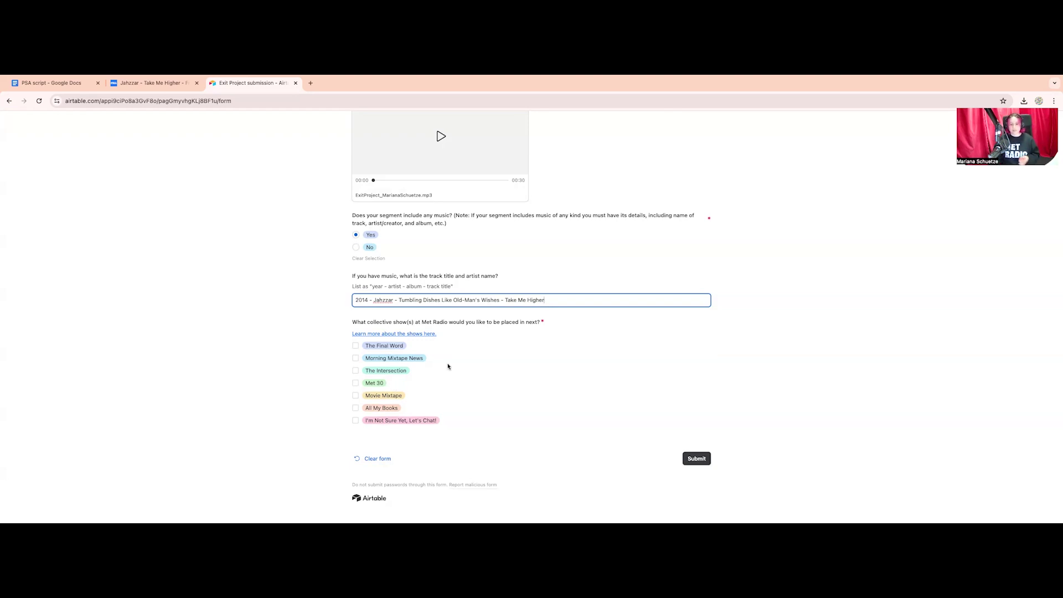
After reviewing the show descriptions, tick Met 30 as the placement show and submit
left_click(403, 335)
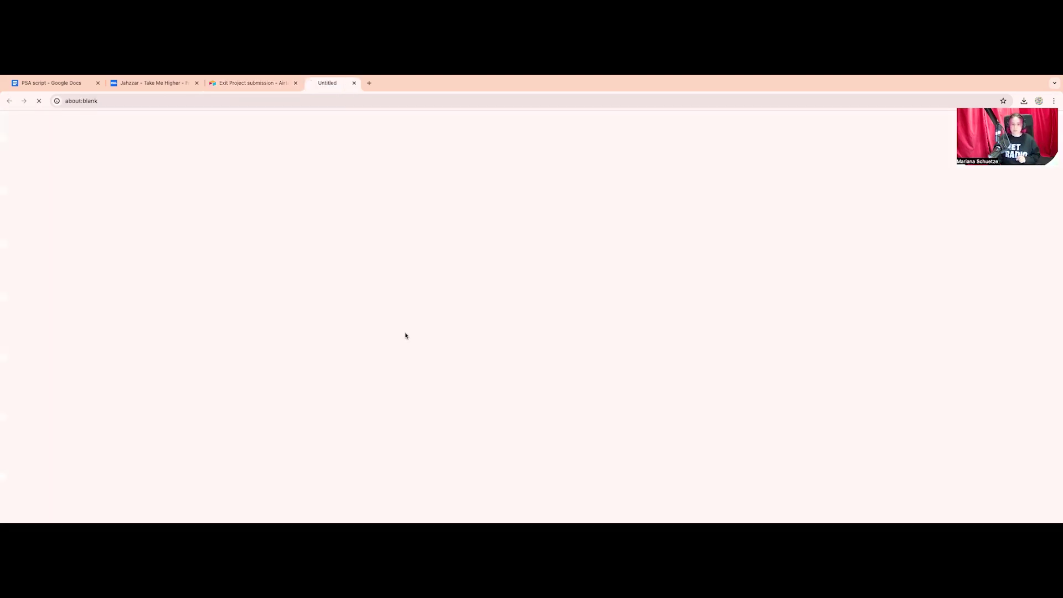
left_click(252, 83)
left_click(371, 384)
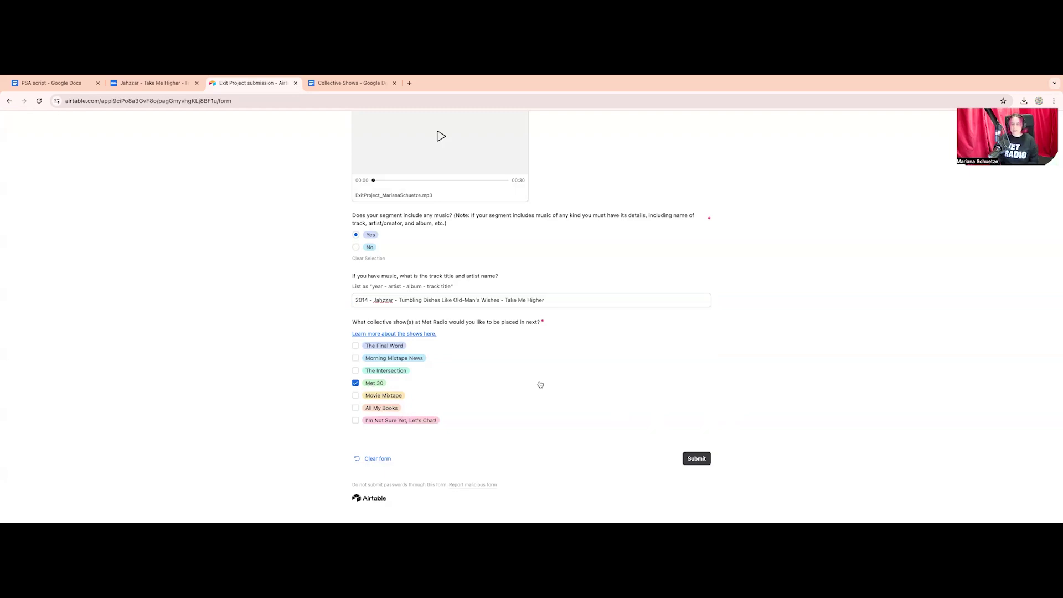
left_click(697, 460)
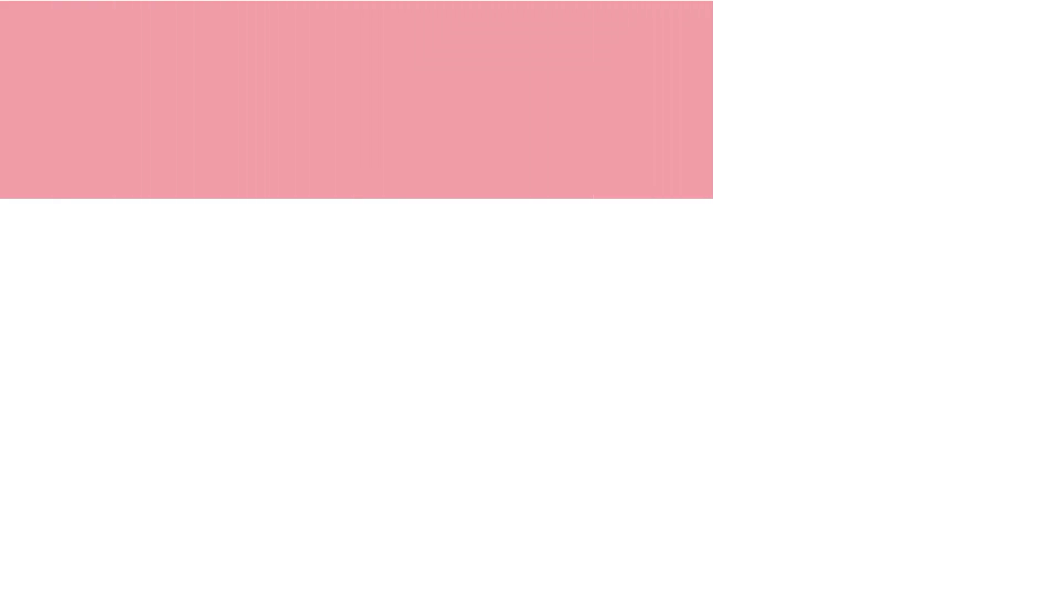